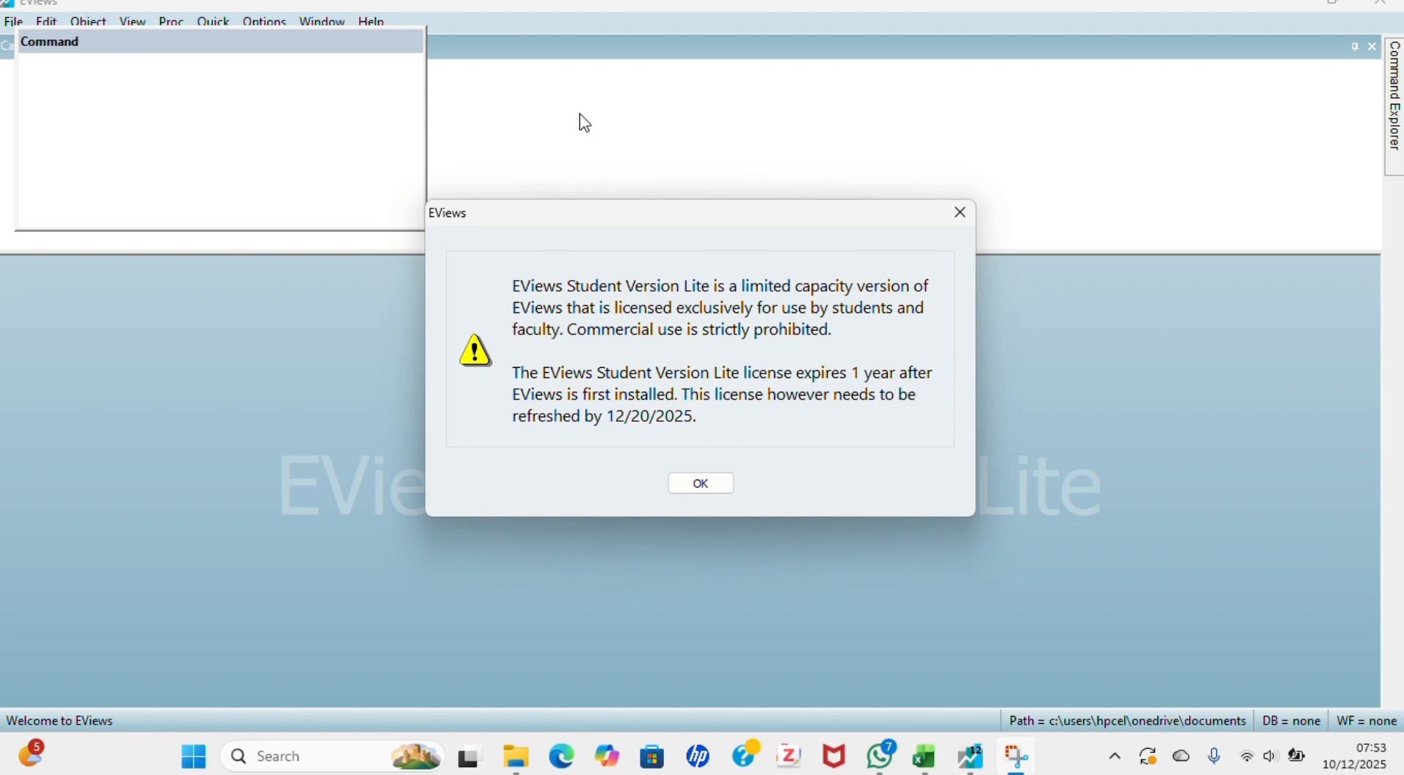
Create a new dated workfile with monthly frequency, starting in 2010 and ending in 2016.
left_click(702, 484)
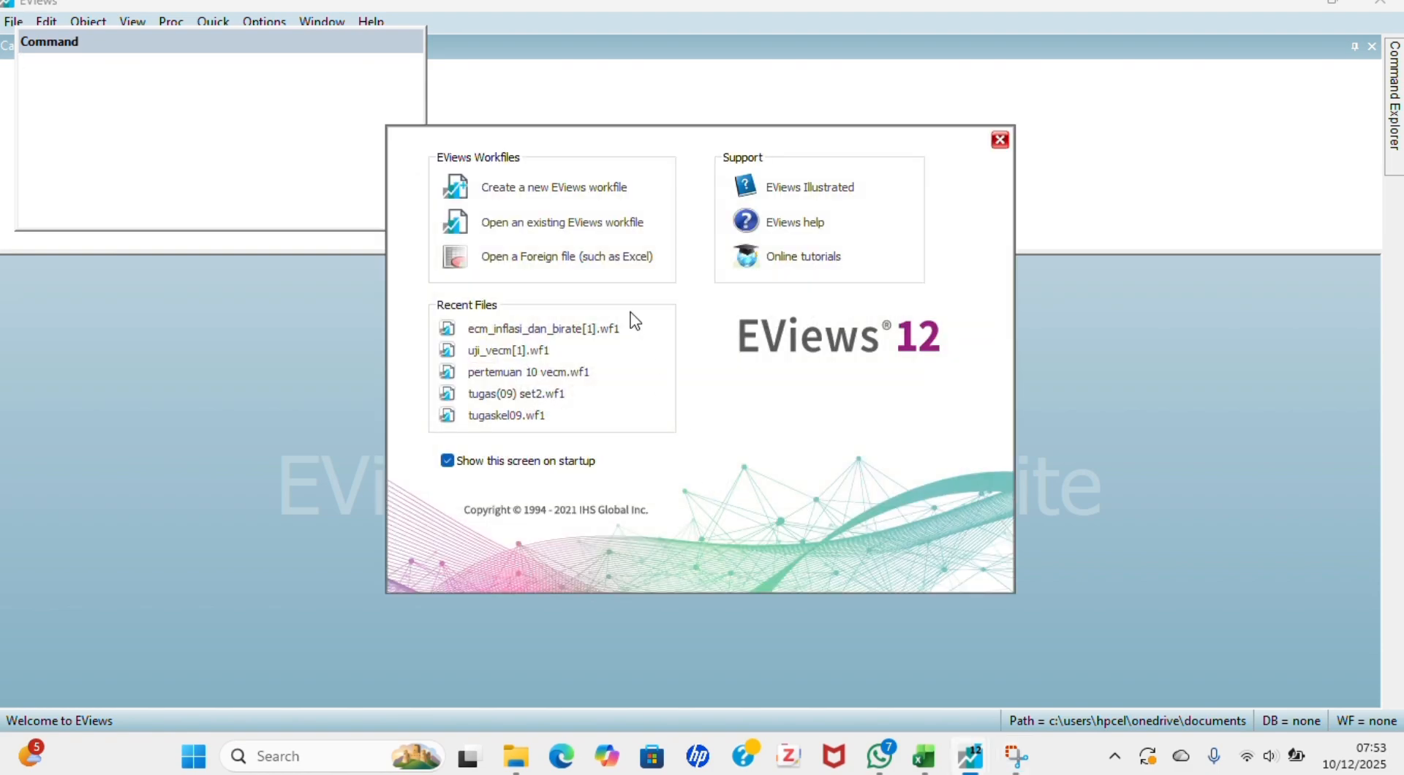
left_click(517, 195)
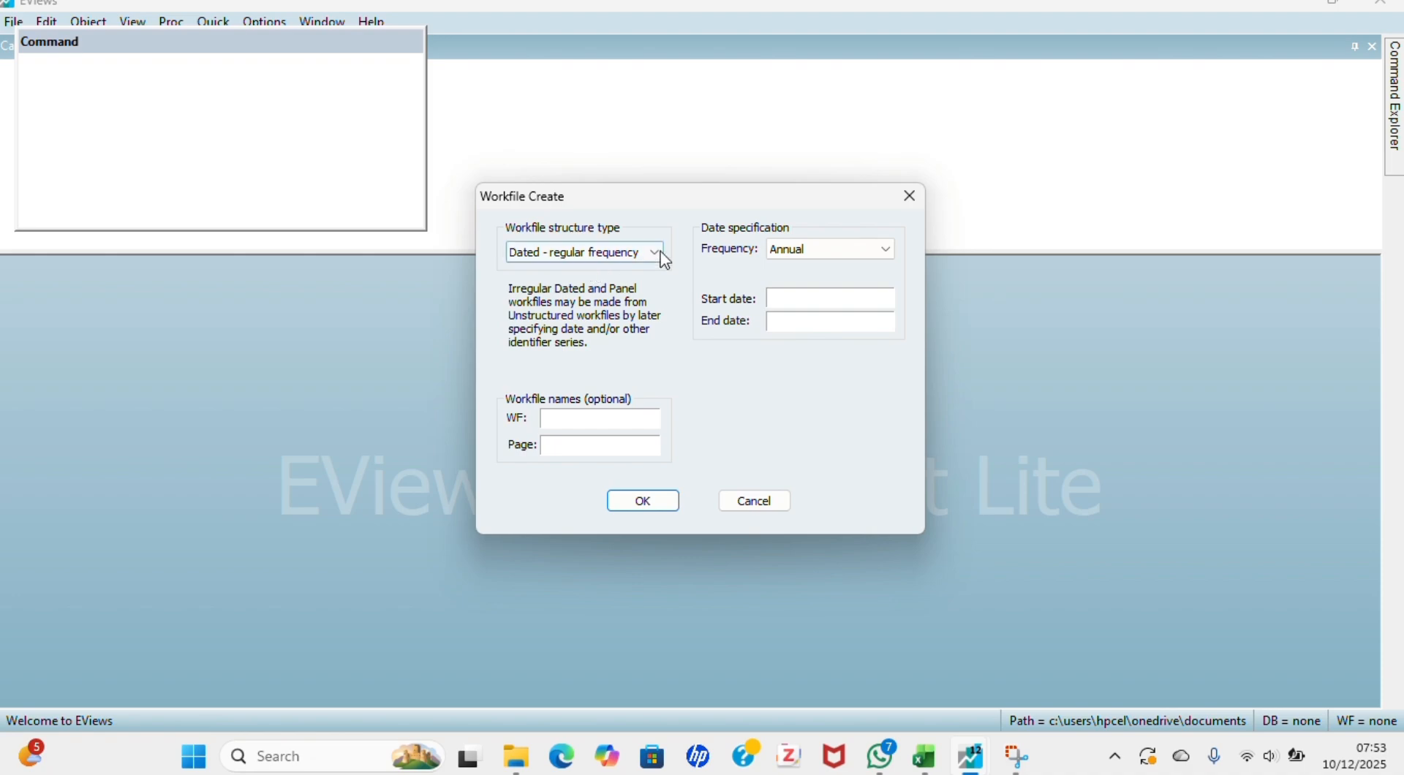
left_click(805, 252)
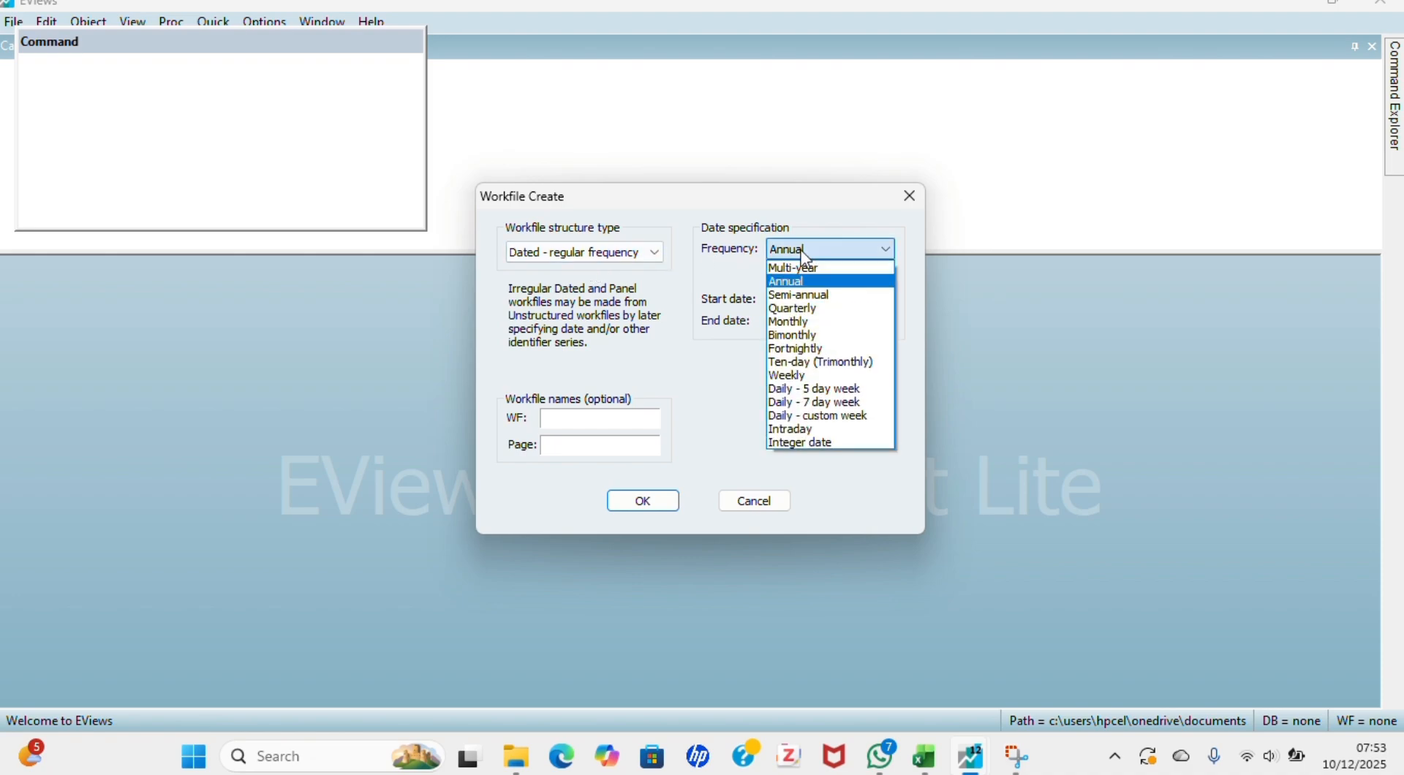
left_click(809, 323)
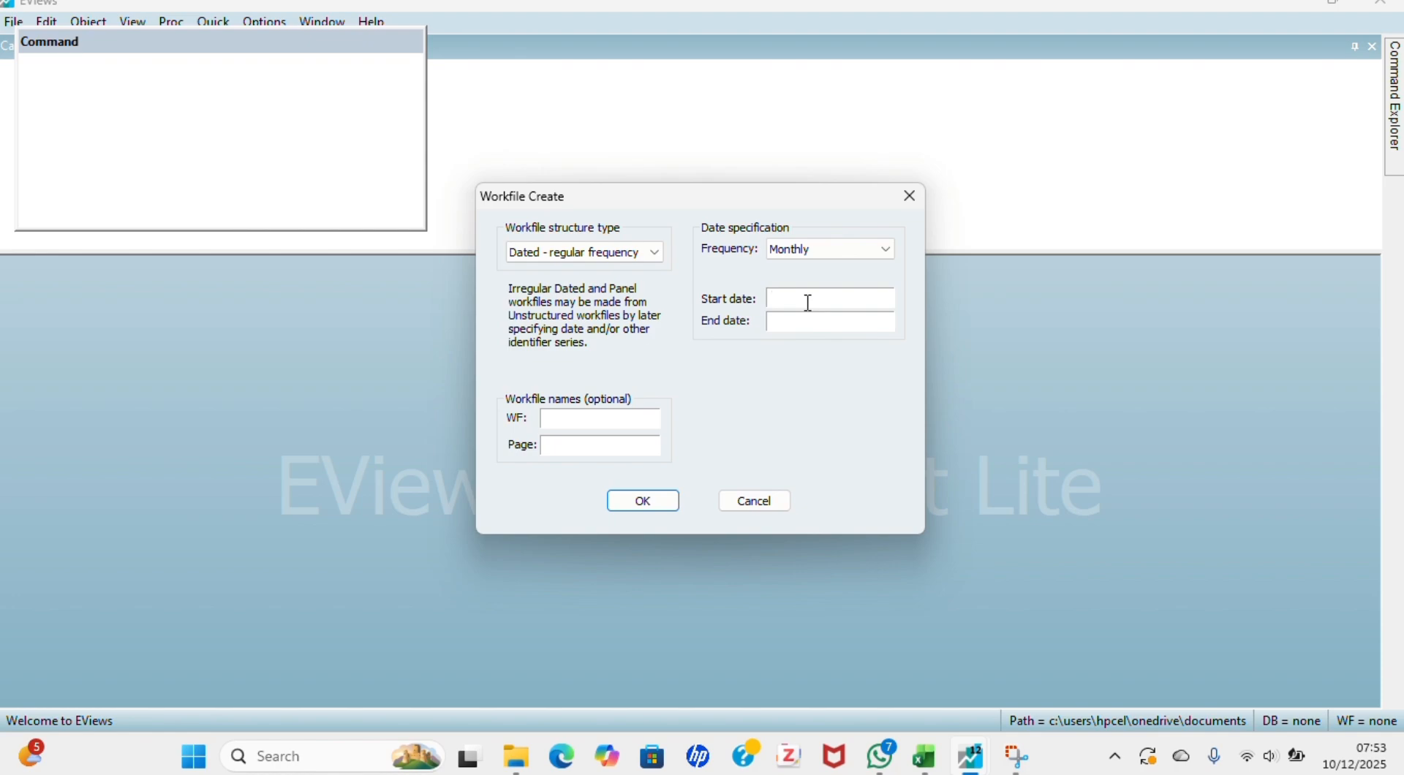
left_click(808, 300)
type("2010")
left_click(820, 320)
type("2016")
left_click(644, 500)
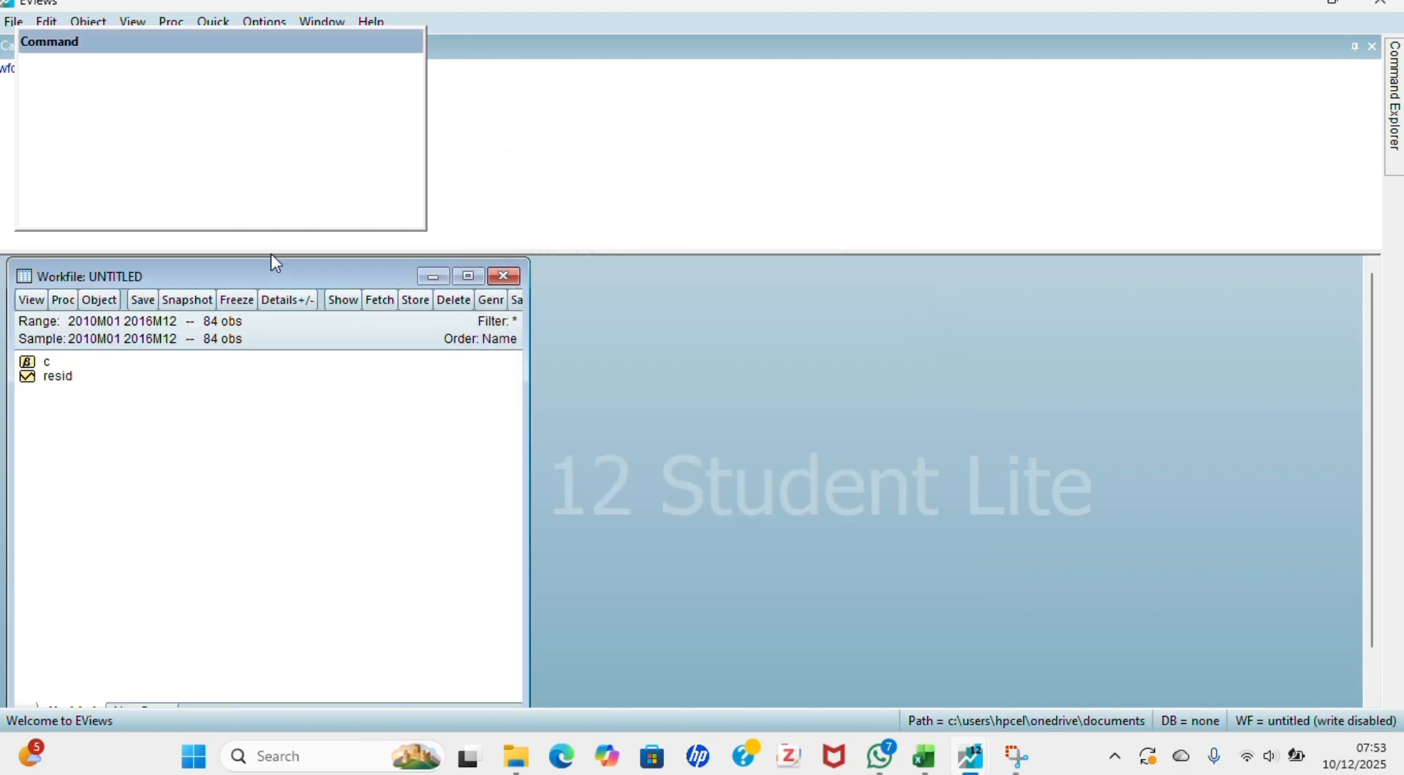
Open an empty group spreadsheet by running the DATA command.
left_click(81, 75)
type("DATA")
key("Return")
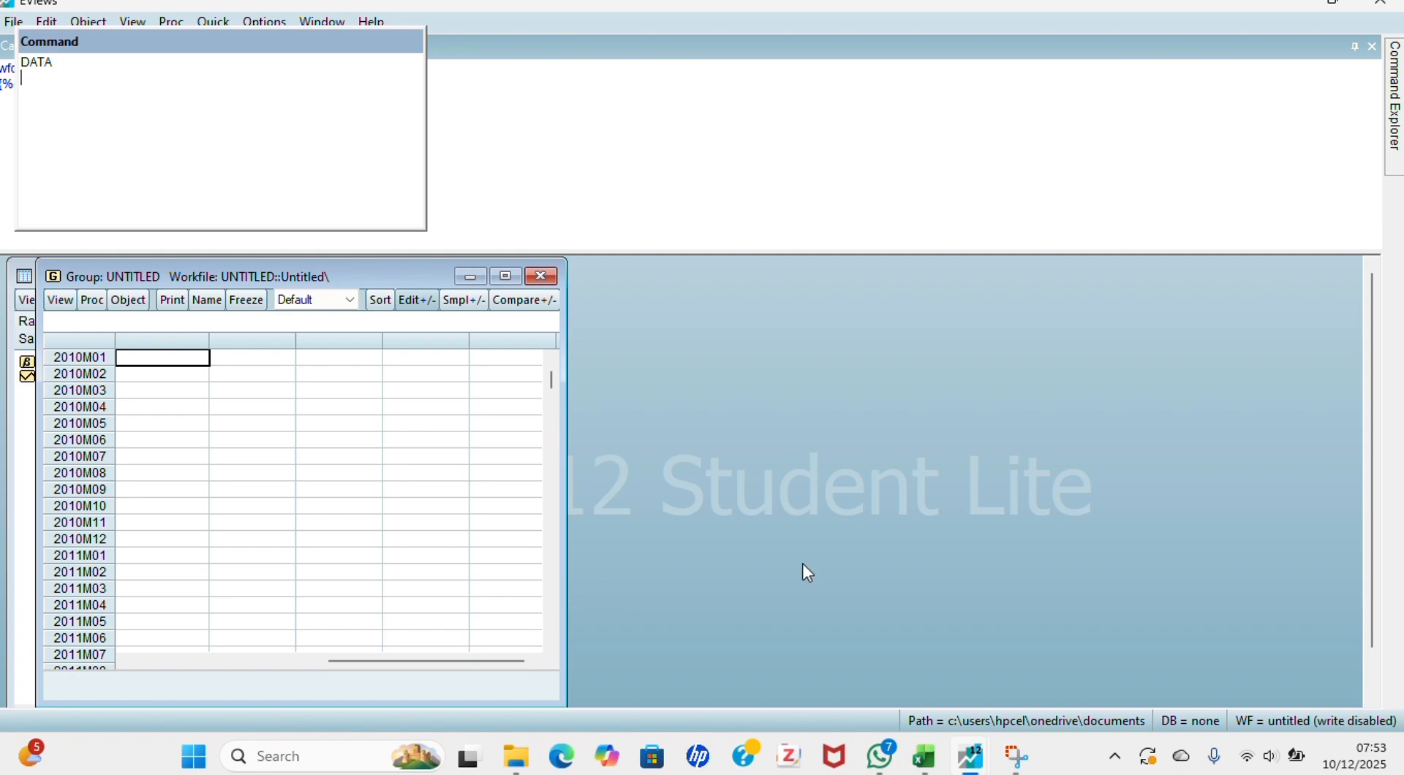
Switch to the Excel workbook and copy the Inflasi and BI Rate values in B2:C85.
mouse_move(931, 764)
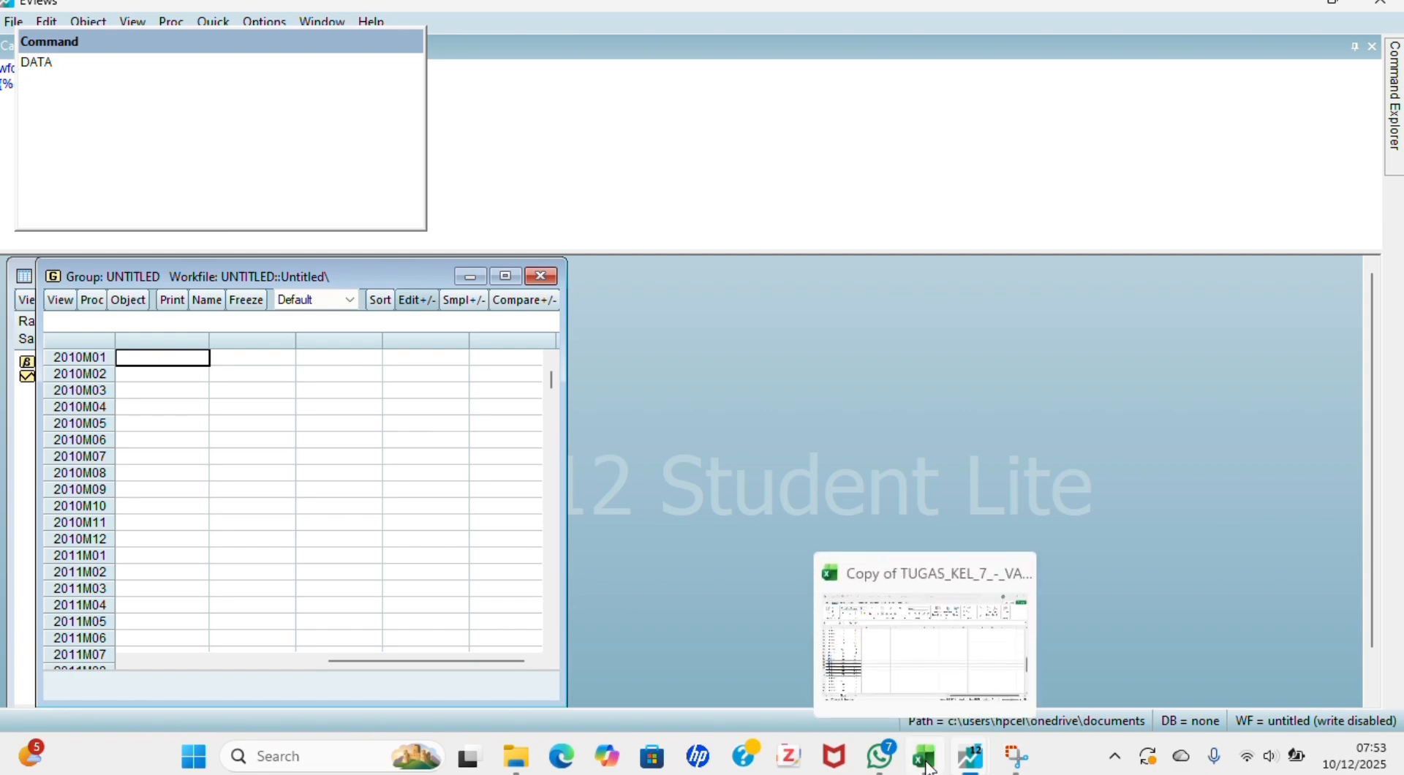
left_click(928, 665)
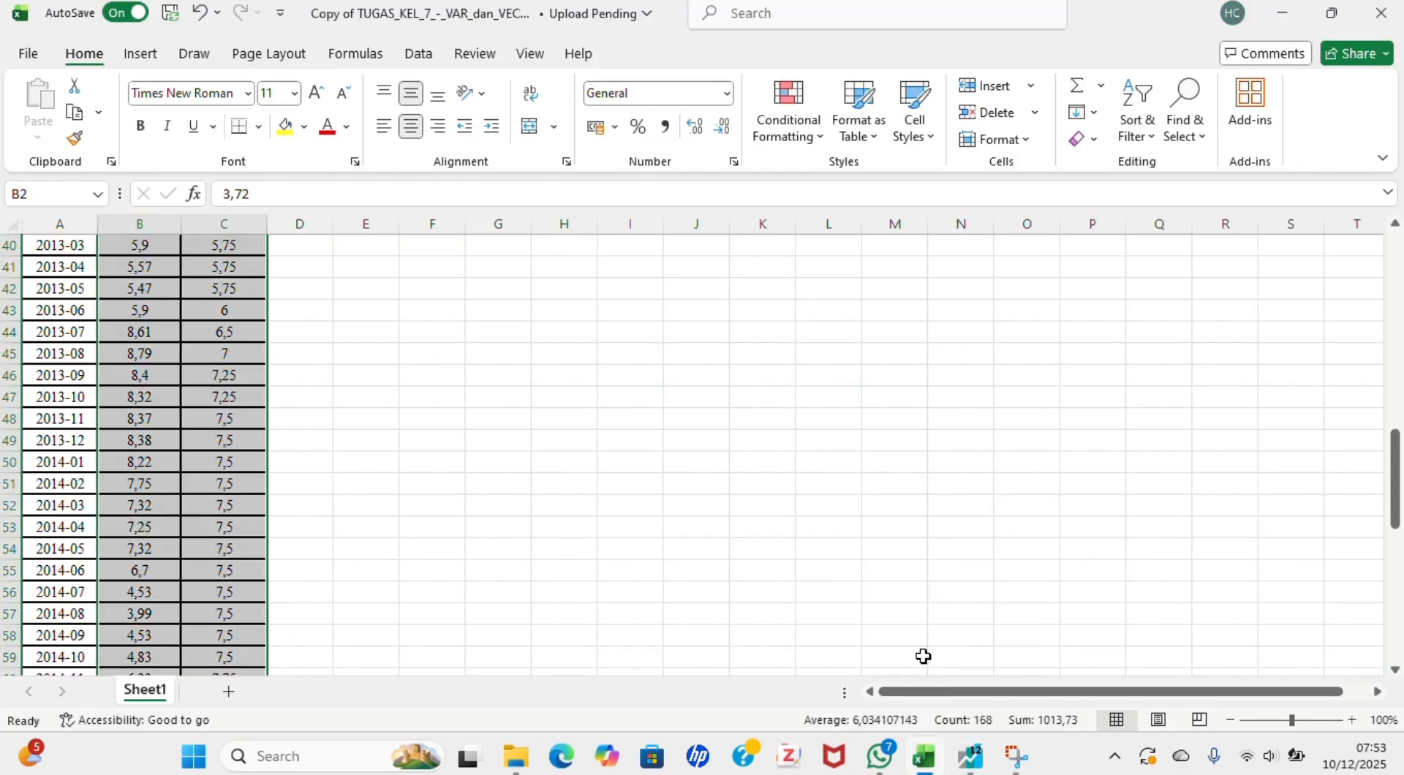
scroll(172, 452, "up", 13)
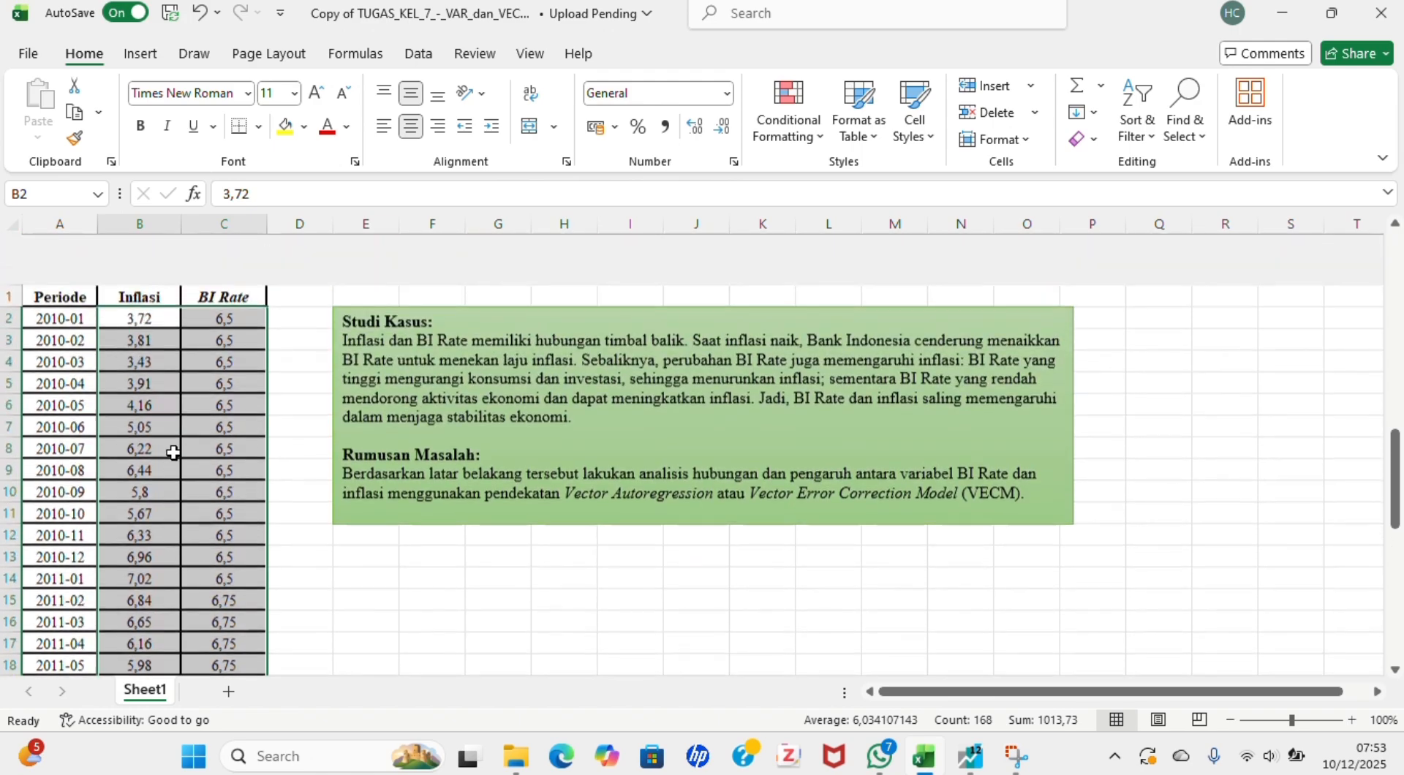
left_click_drag(135, 272, 198, 483)
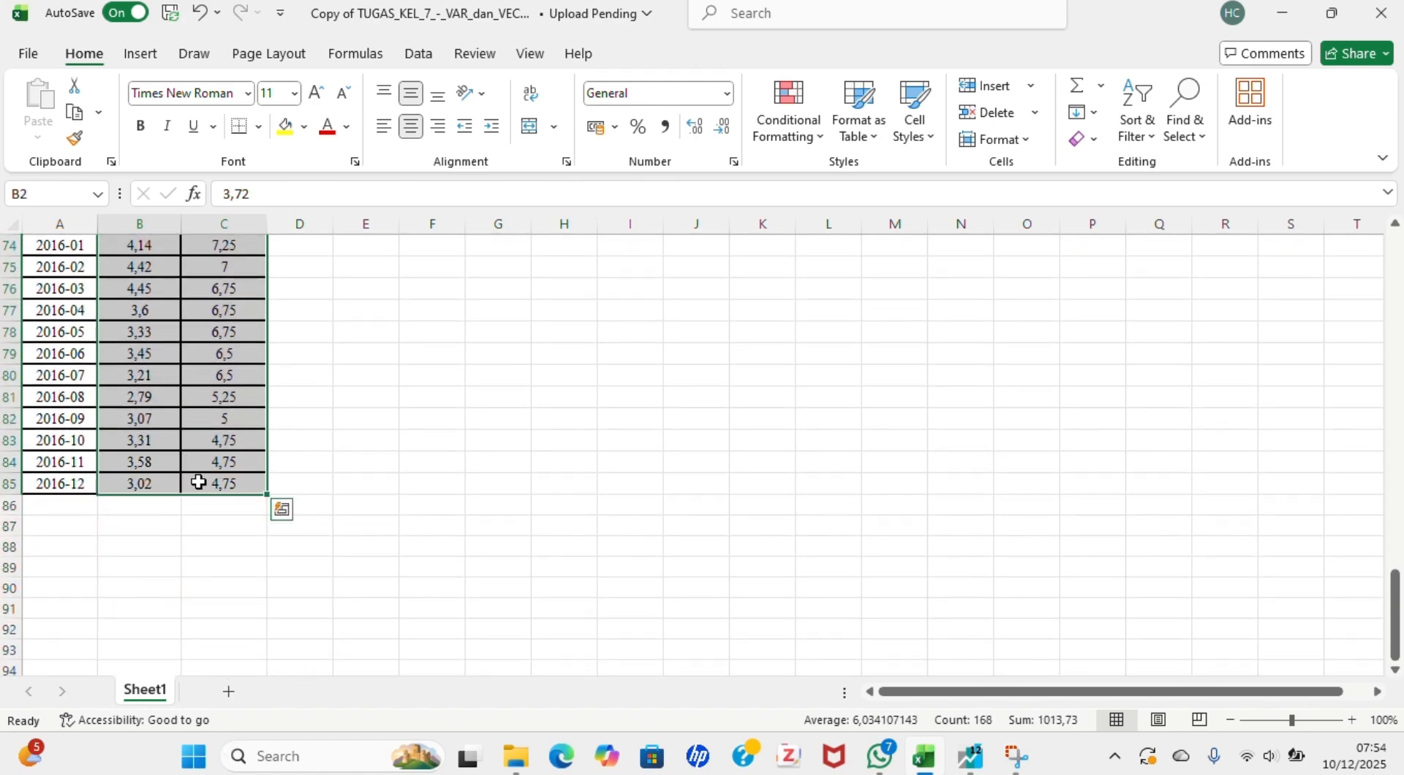
key("ctrl+c")
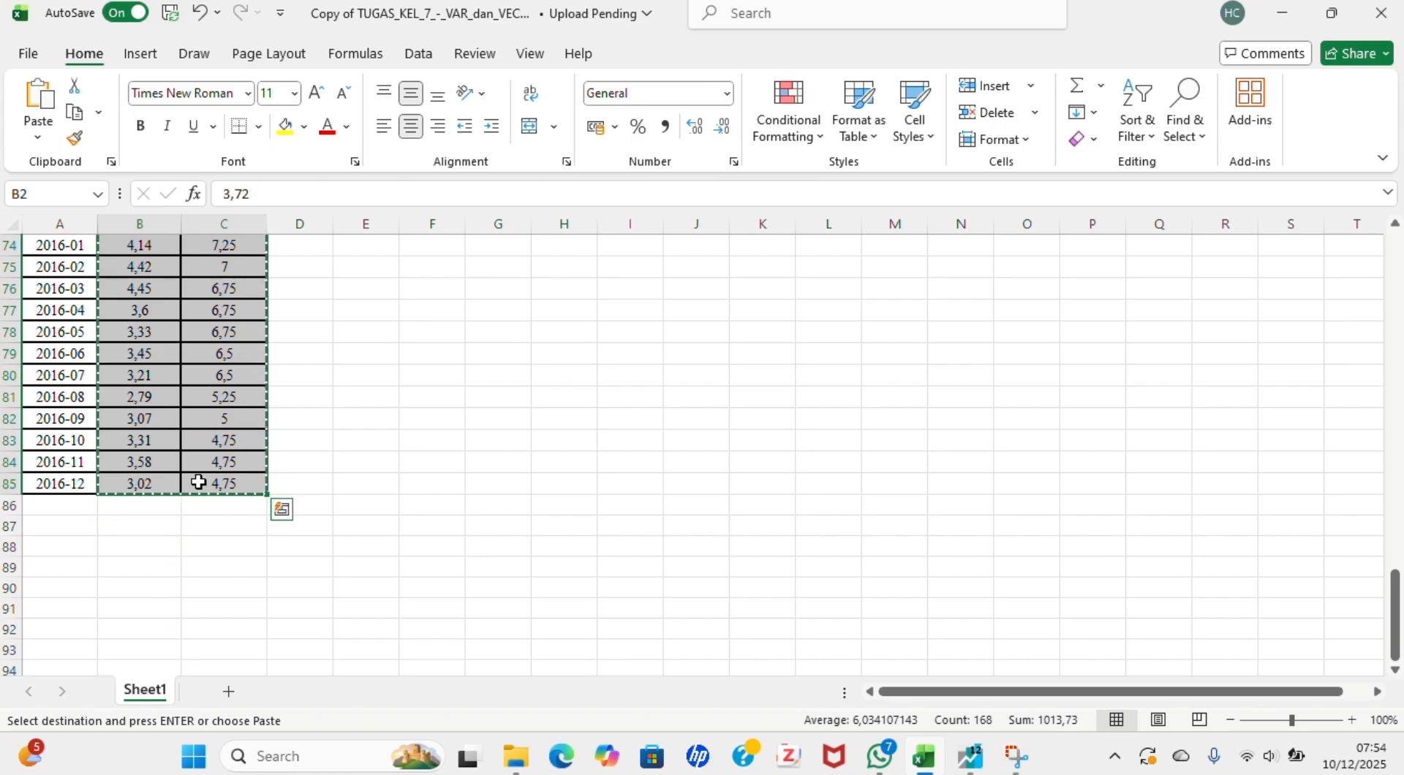
Return to EViews and paste the copied values into the group, starting in the series-name row above 2010M01.
left_click(974, 764)
left_click(973, 682)
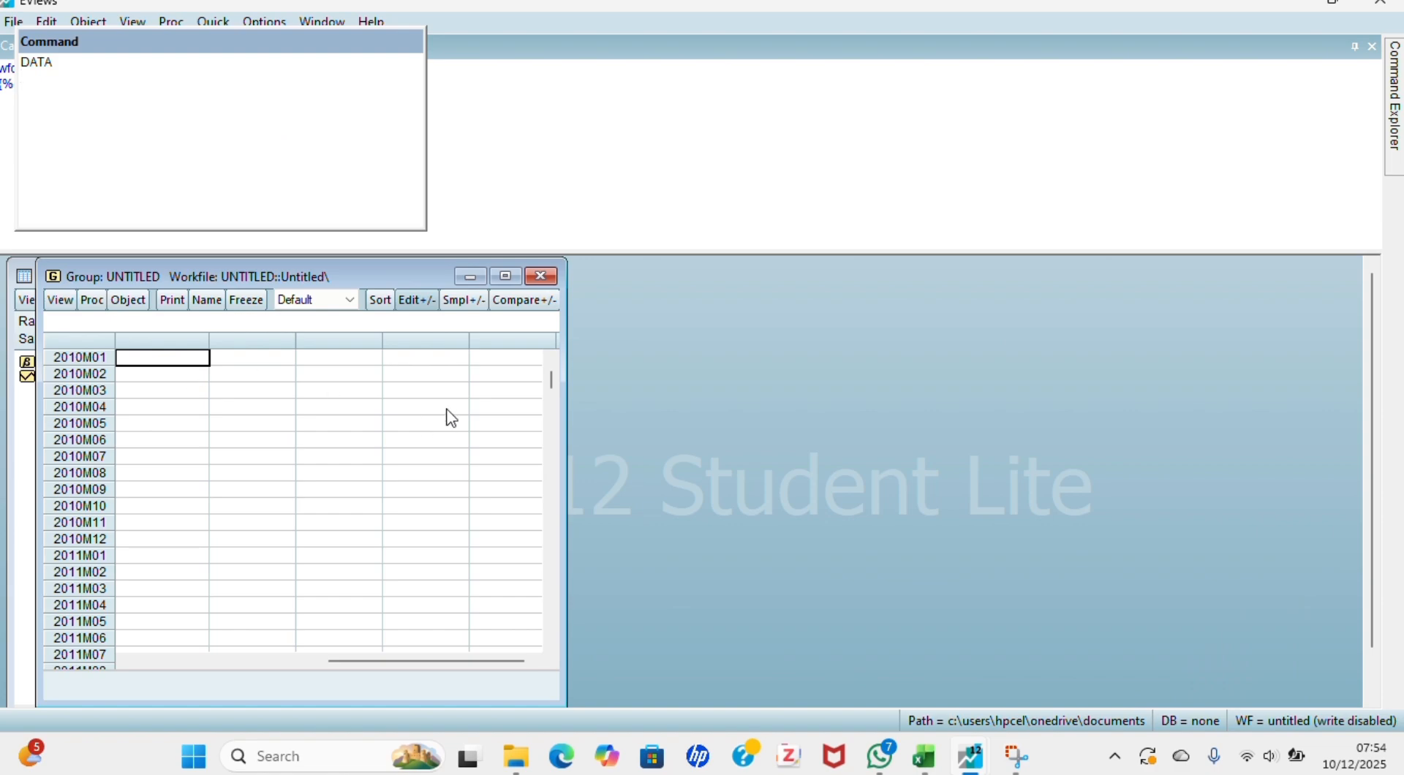
left_click_drag(558, 392, 566, 368)
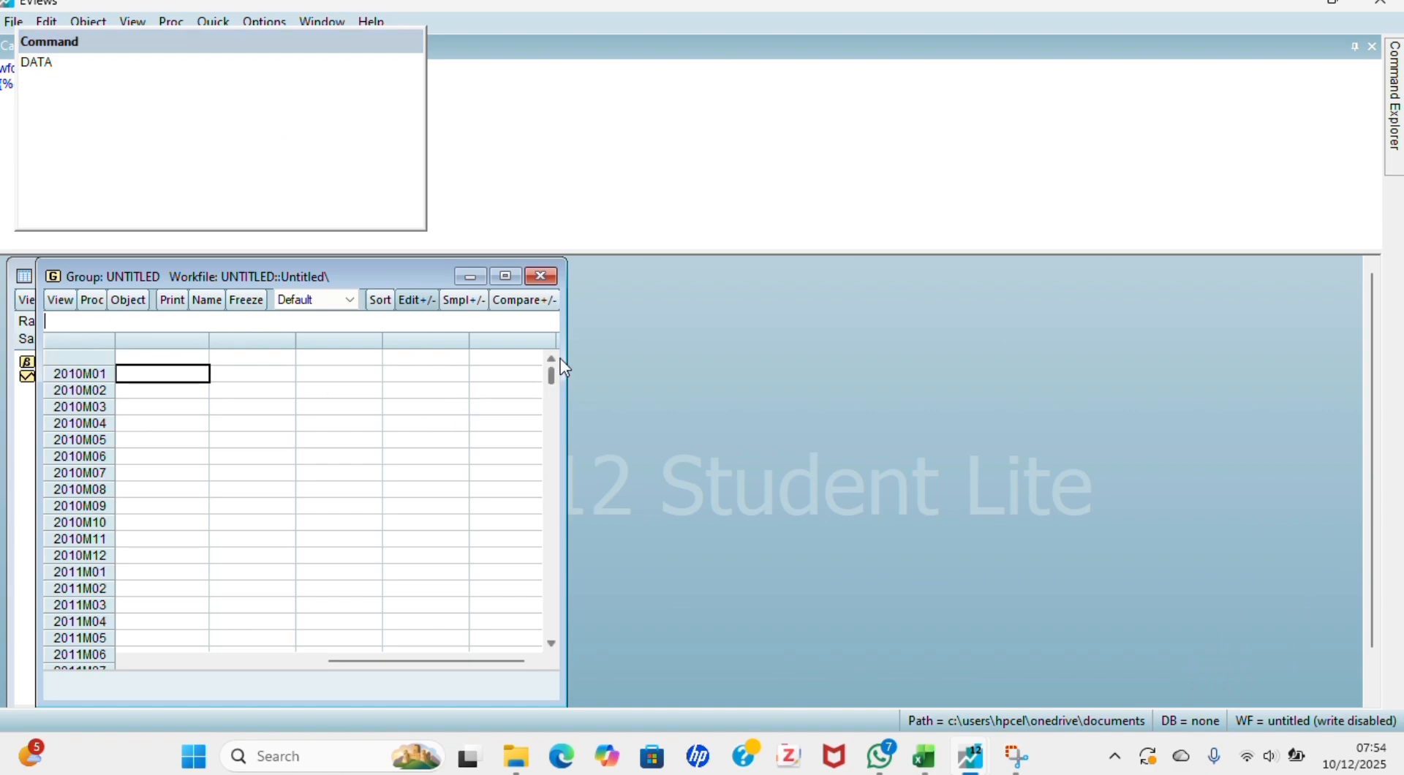
left_click(178, 361)
key("ctrl+v")
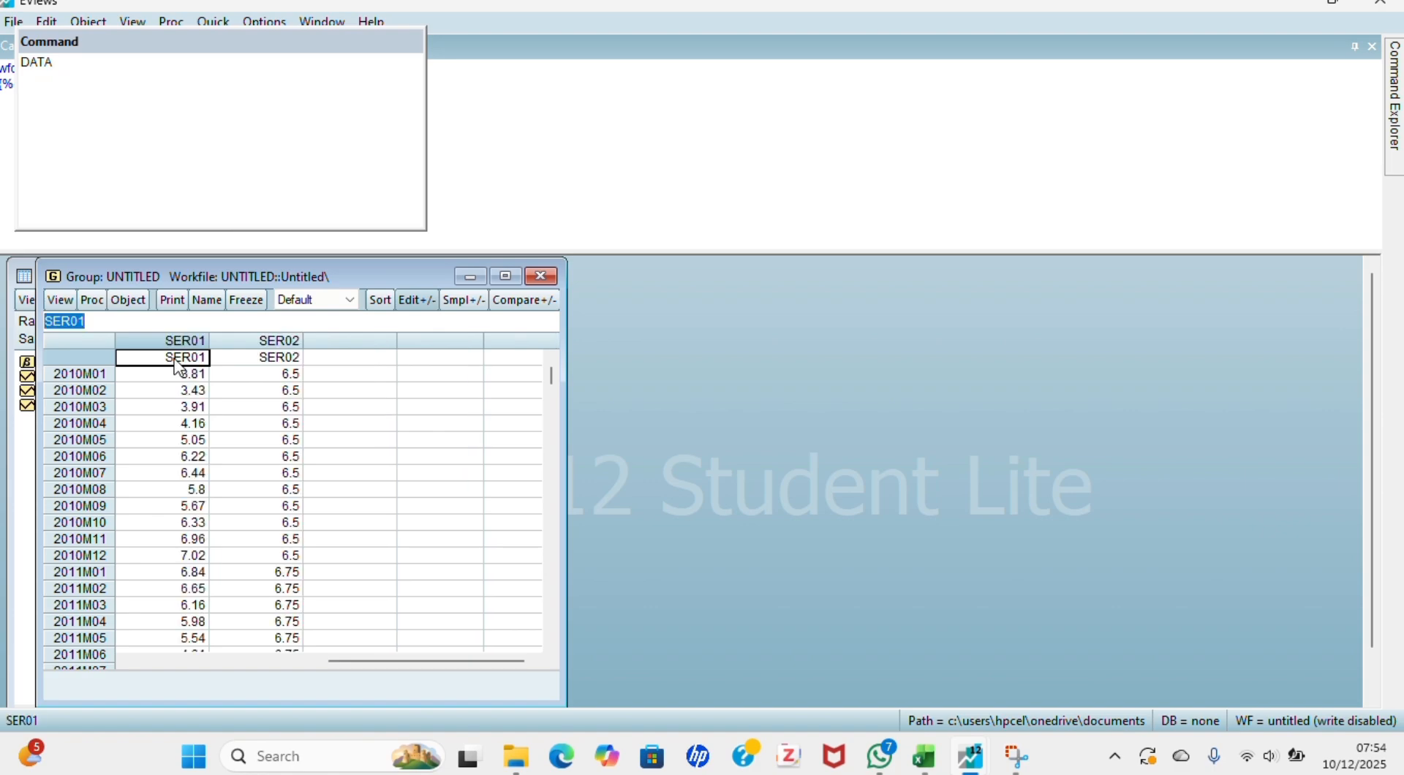
Rename the first pasted series as INFLASI.
left_click(166, 357)
left_click(166, 357)
left_click(171, 358)
left_click(156, 359)
key("BackSpace")
type("INFLASI")
key("Return")
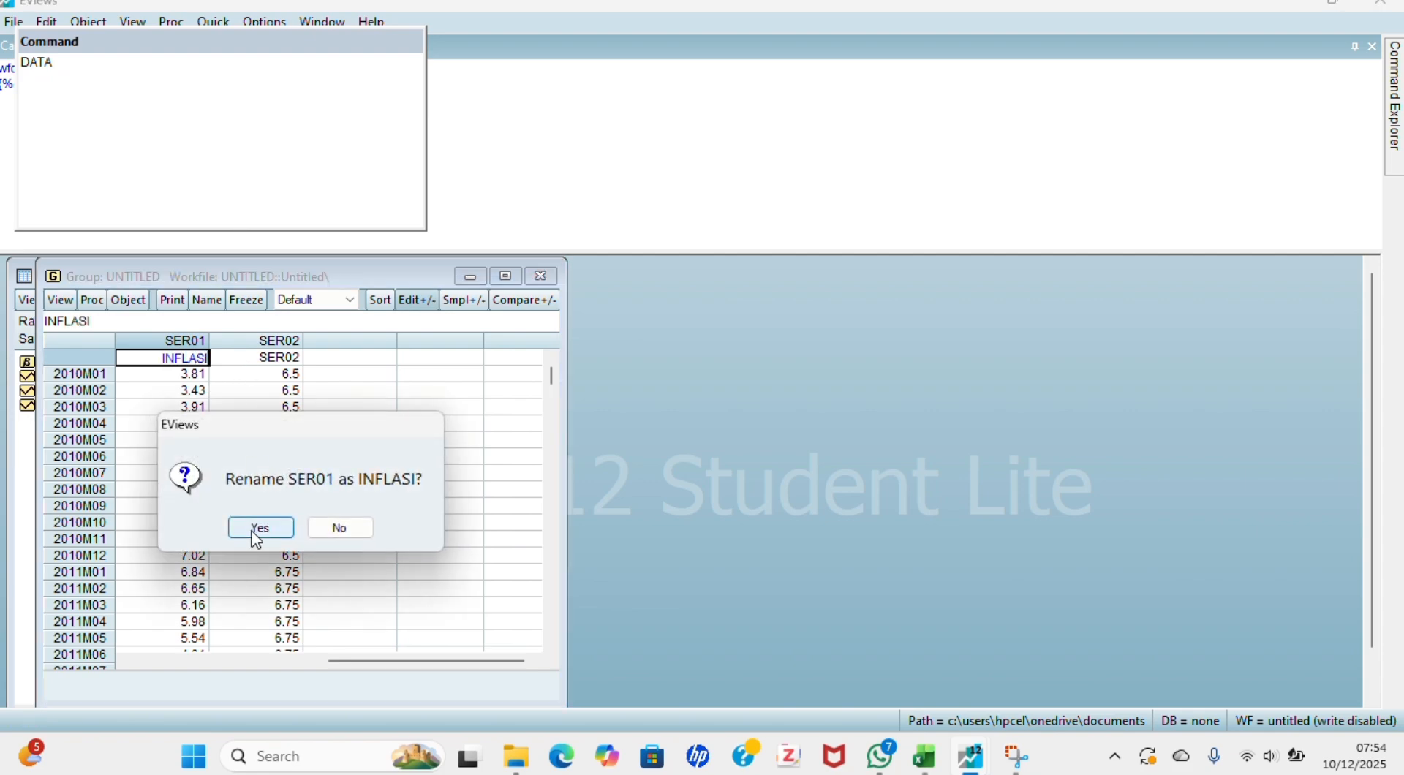
left_click(252, 528)
Rename the second pasted series as BI_RATE.
left_click(271, 357)
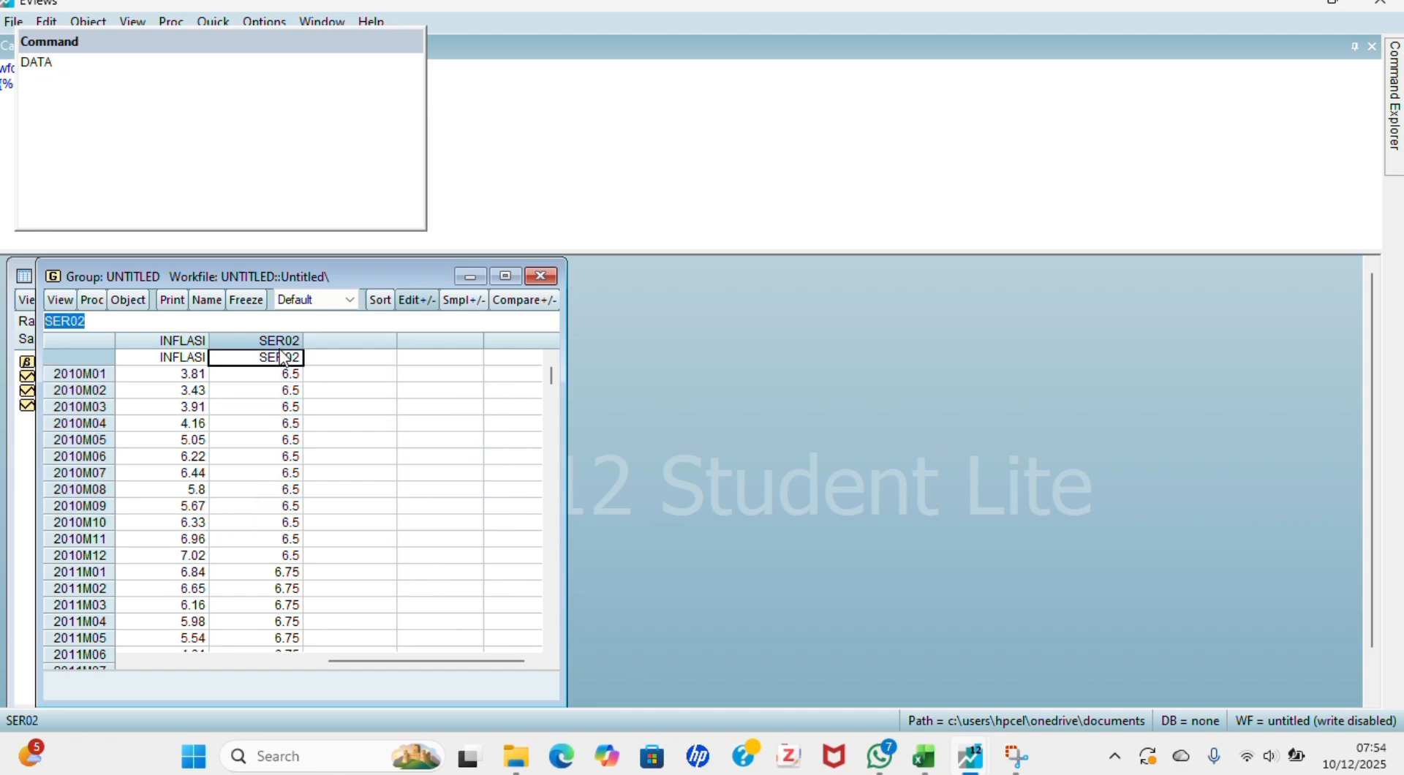
double_click(269, 362)
key("BackSpace")
type("BI")
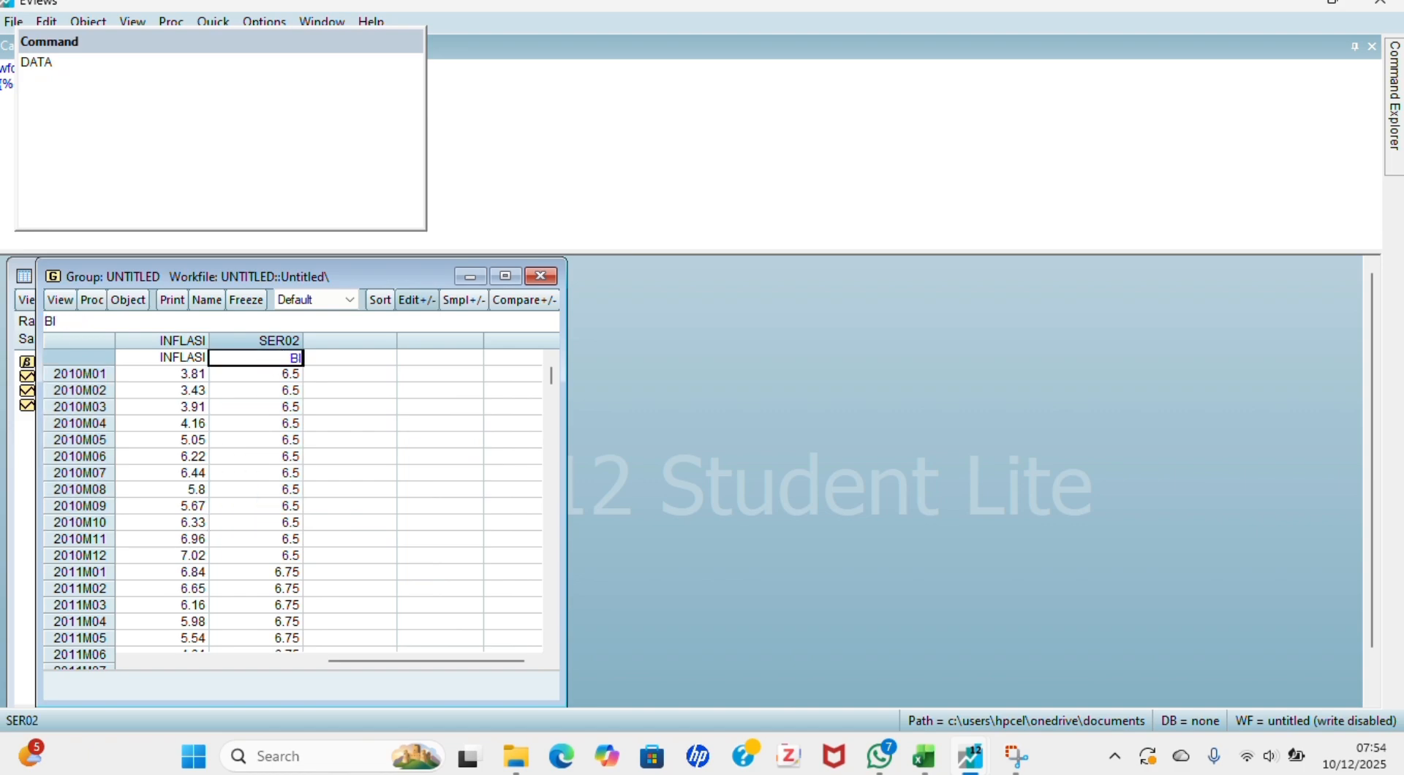
type("_RATE")
key("Return")
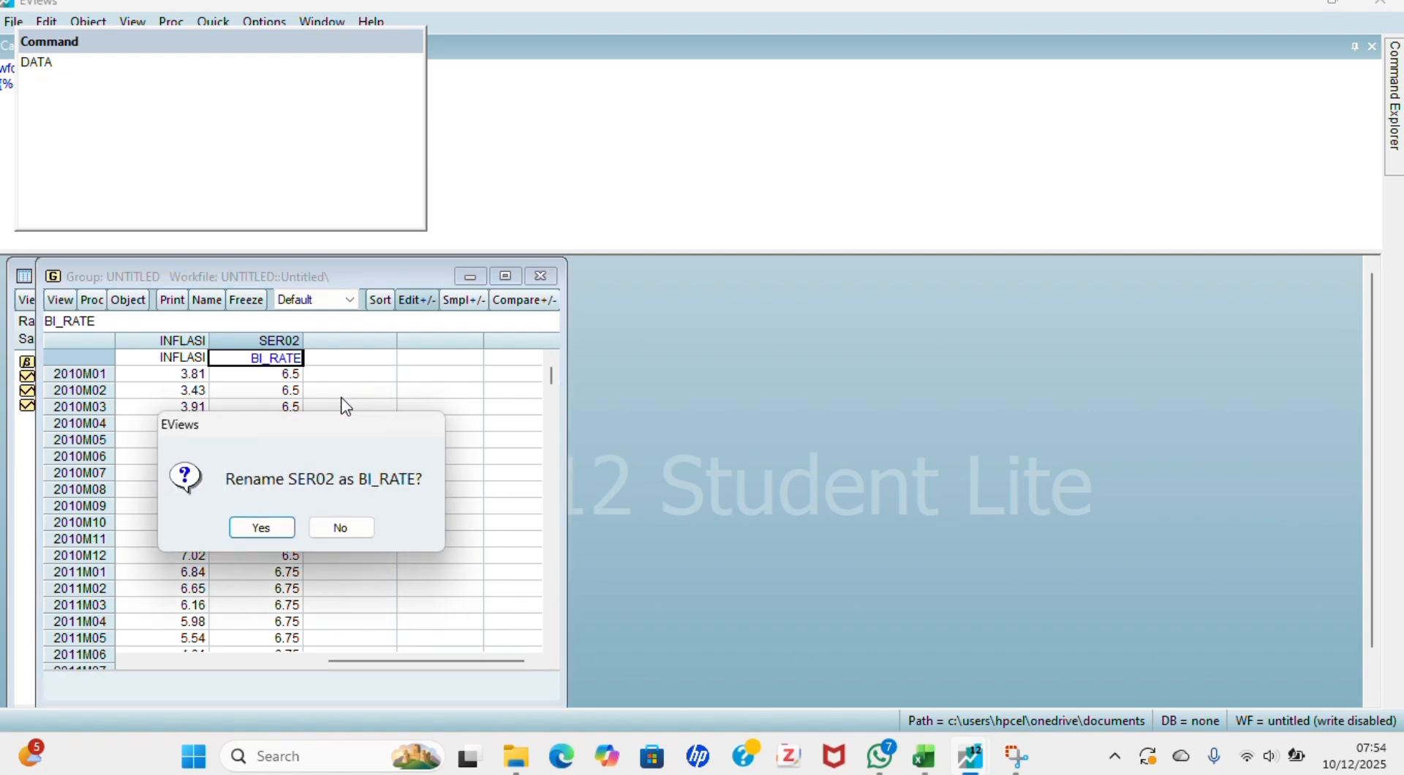
left_click(275, 529)
left_click_drag(276, 530, 259, 314)
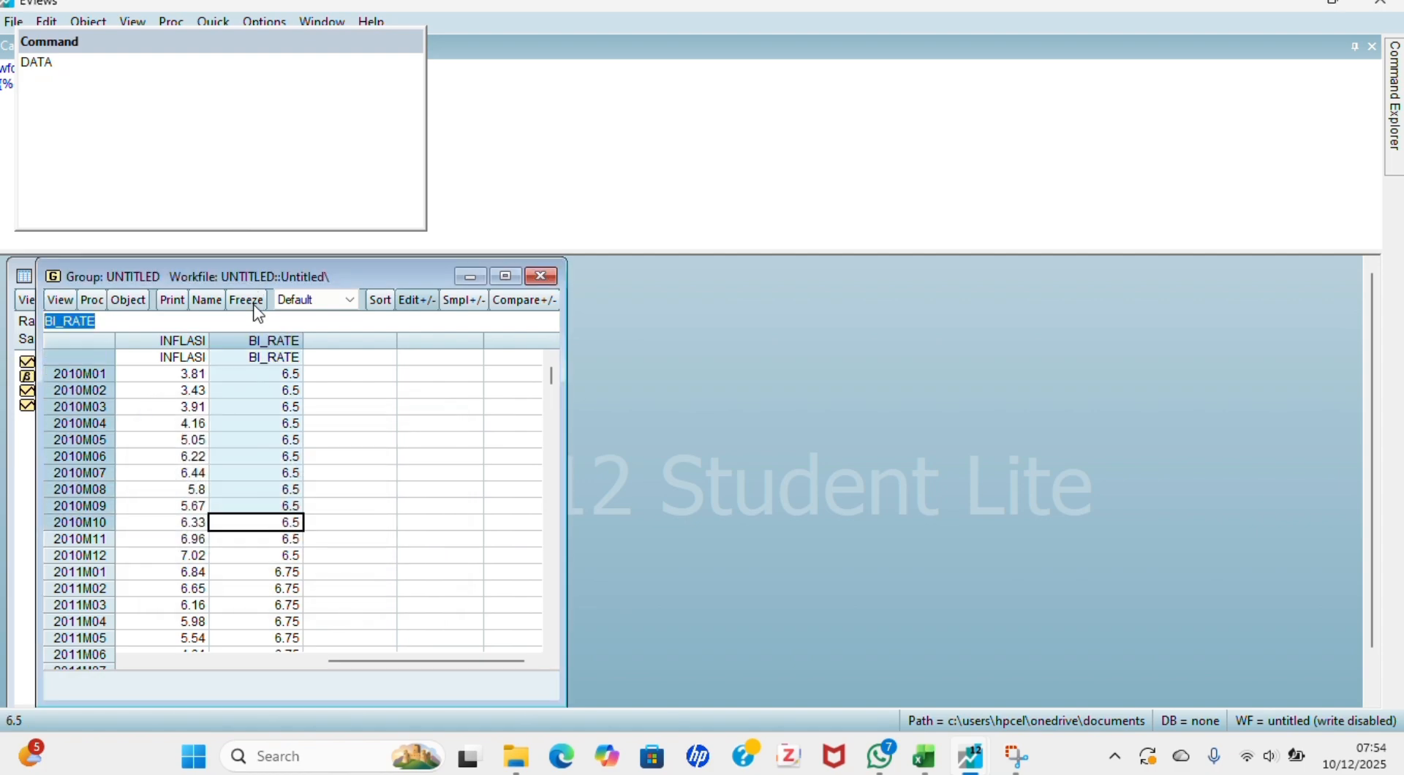
Freeze the group spreadsheet as a table named DATA_VECM and close the table.
left_click(256, 306)
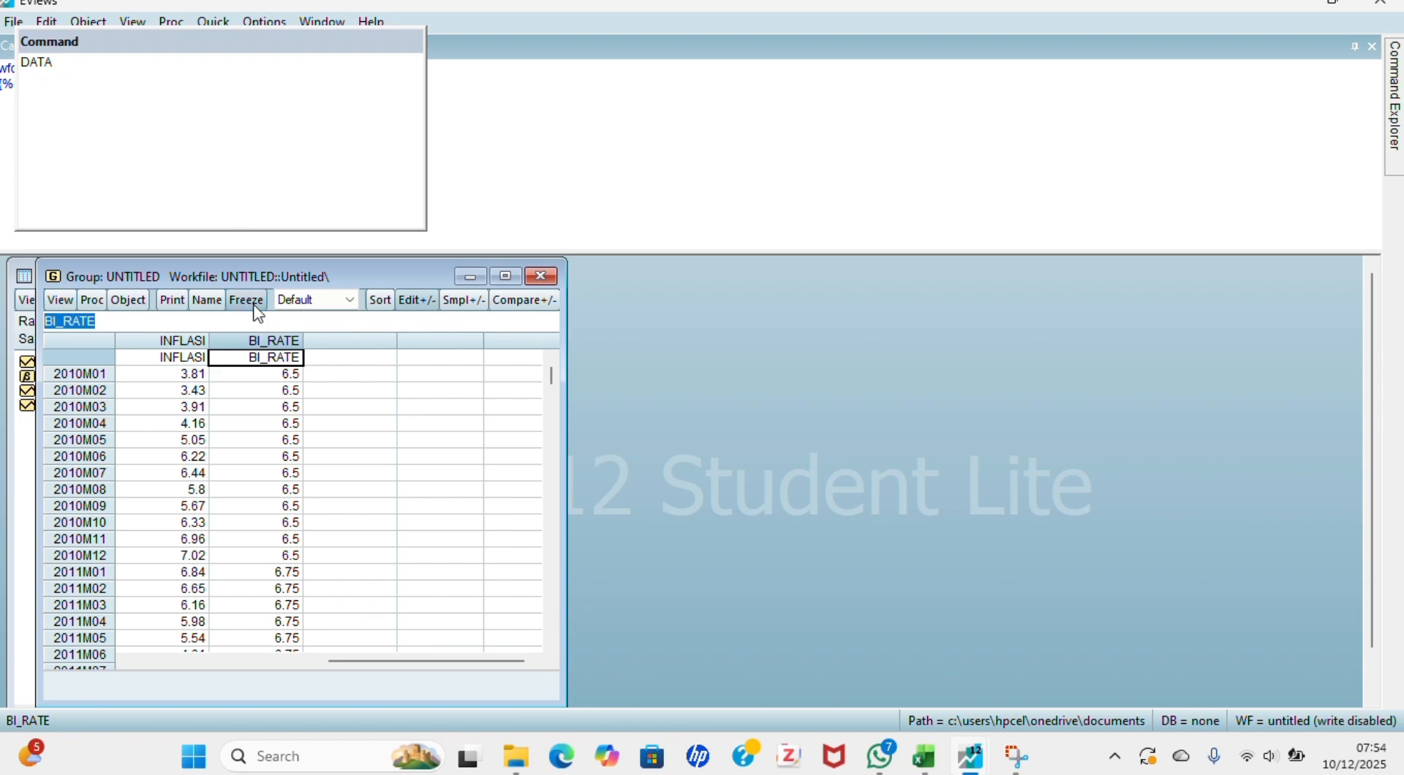
left_click(238, 300)
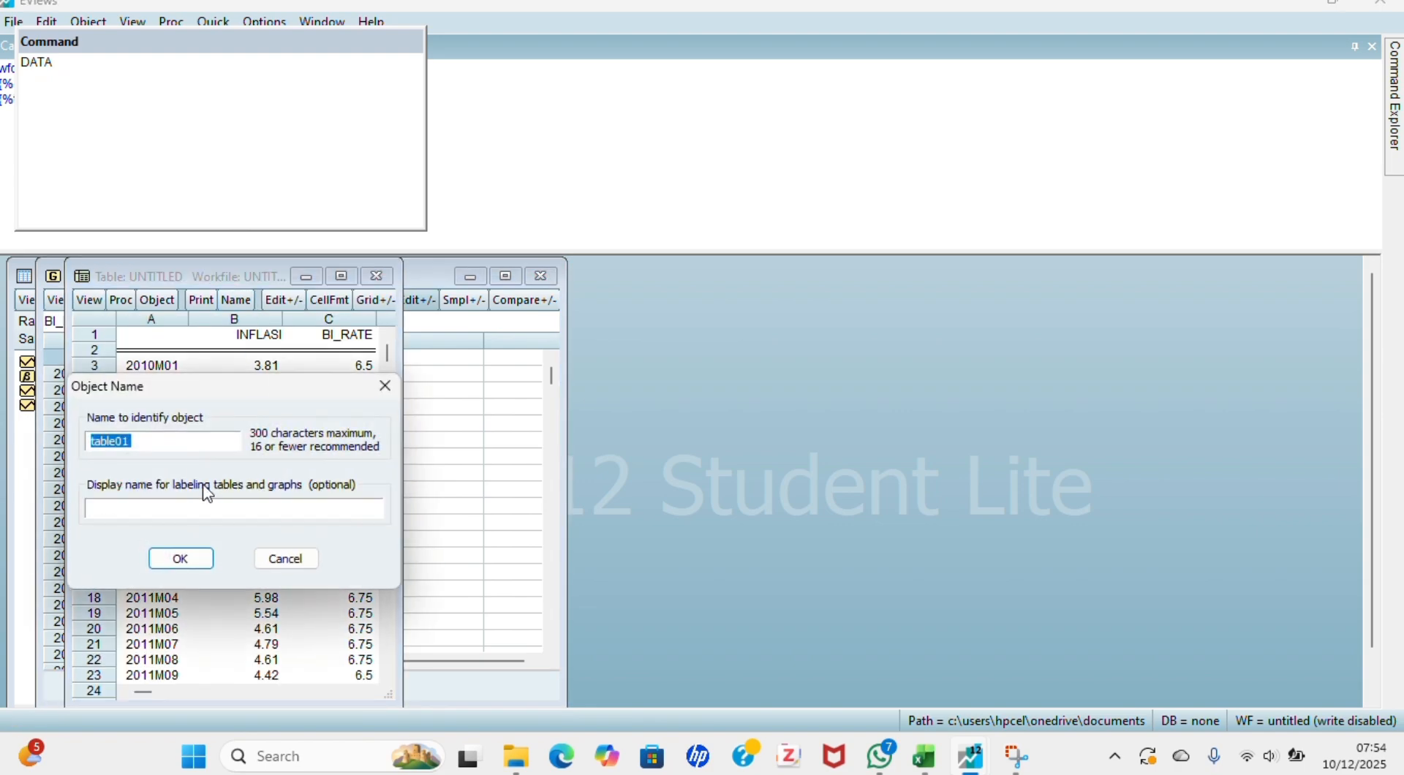
key("BackSpace")
type("DATA_VECM")
left_click(182, 559)
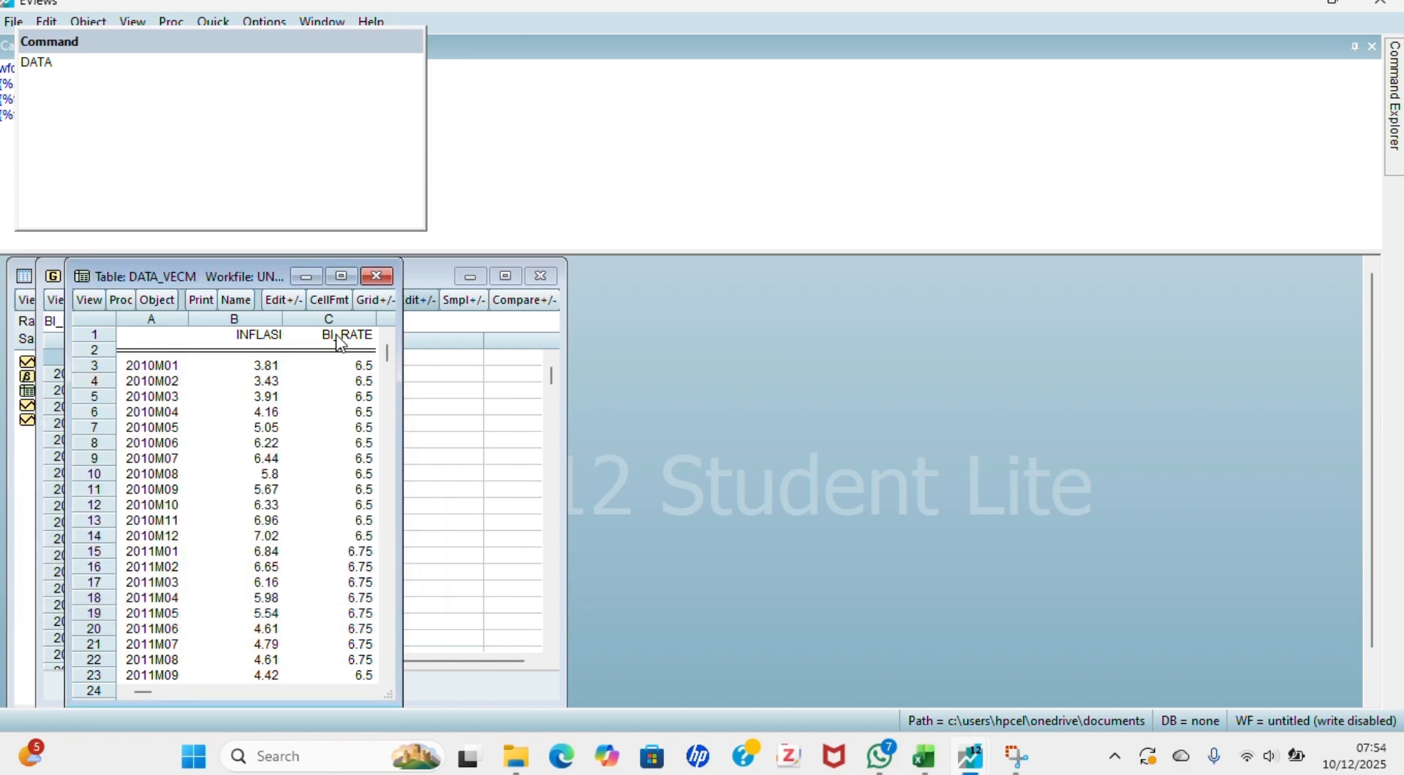
left_click(377, 275)
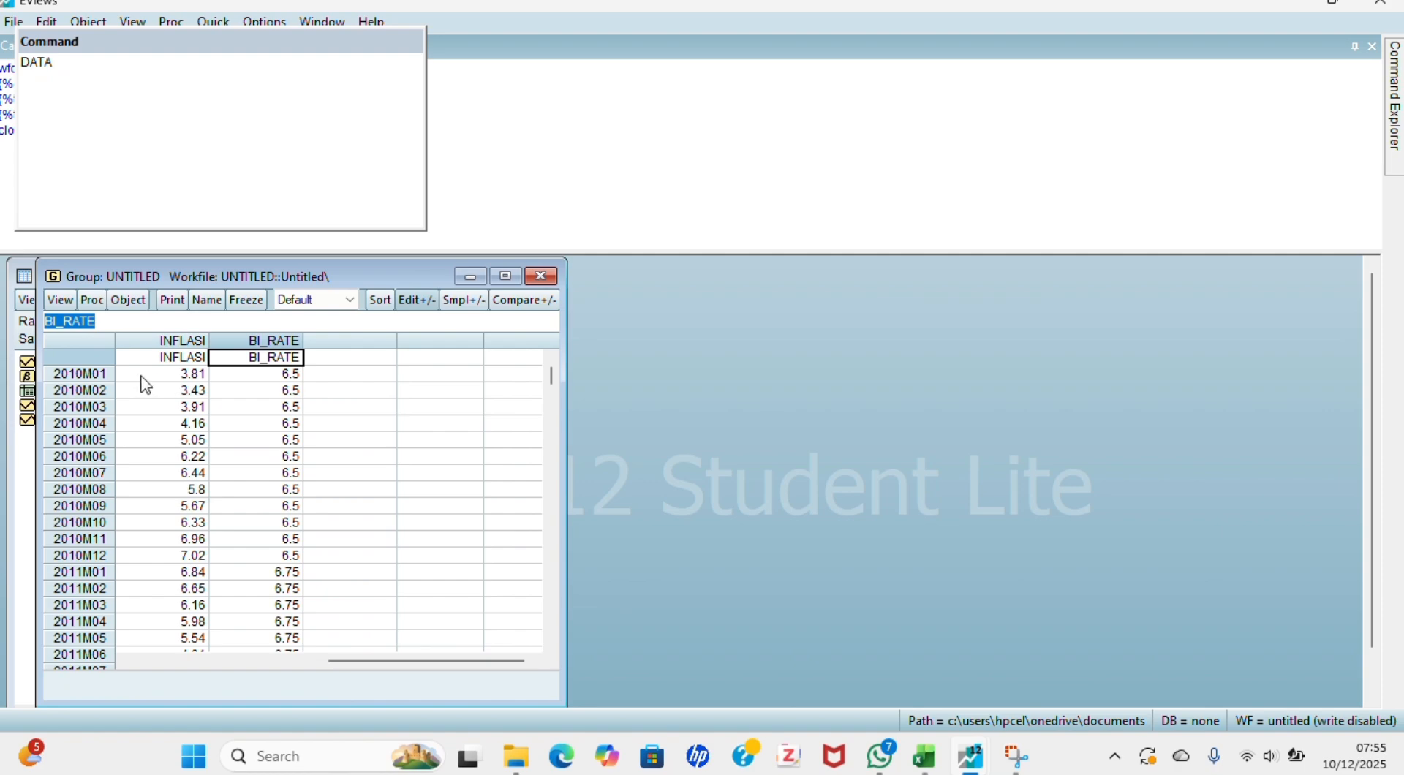
Run a cross-sectionally independent Fisher - ADF unit root test on the group in level with individual intercept.
left_click(71, 306)
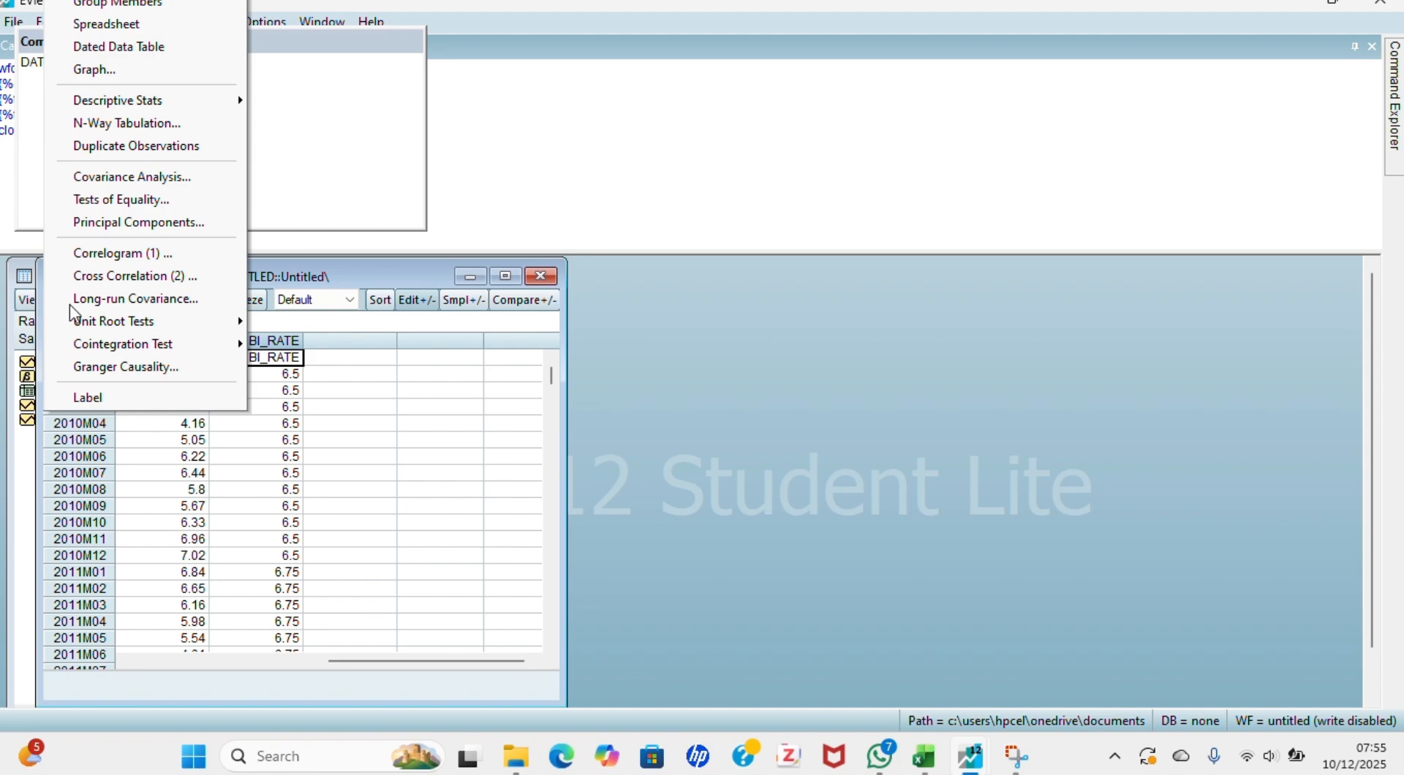
mouse_move(93, 333)
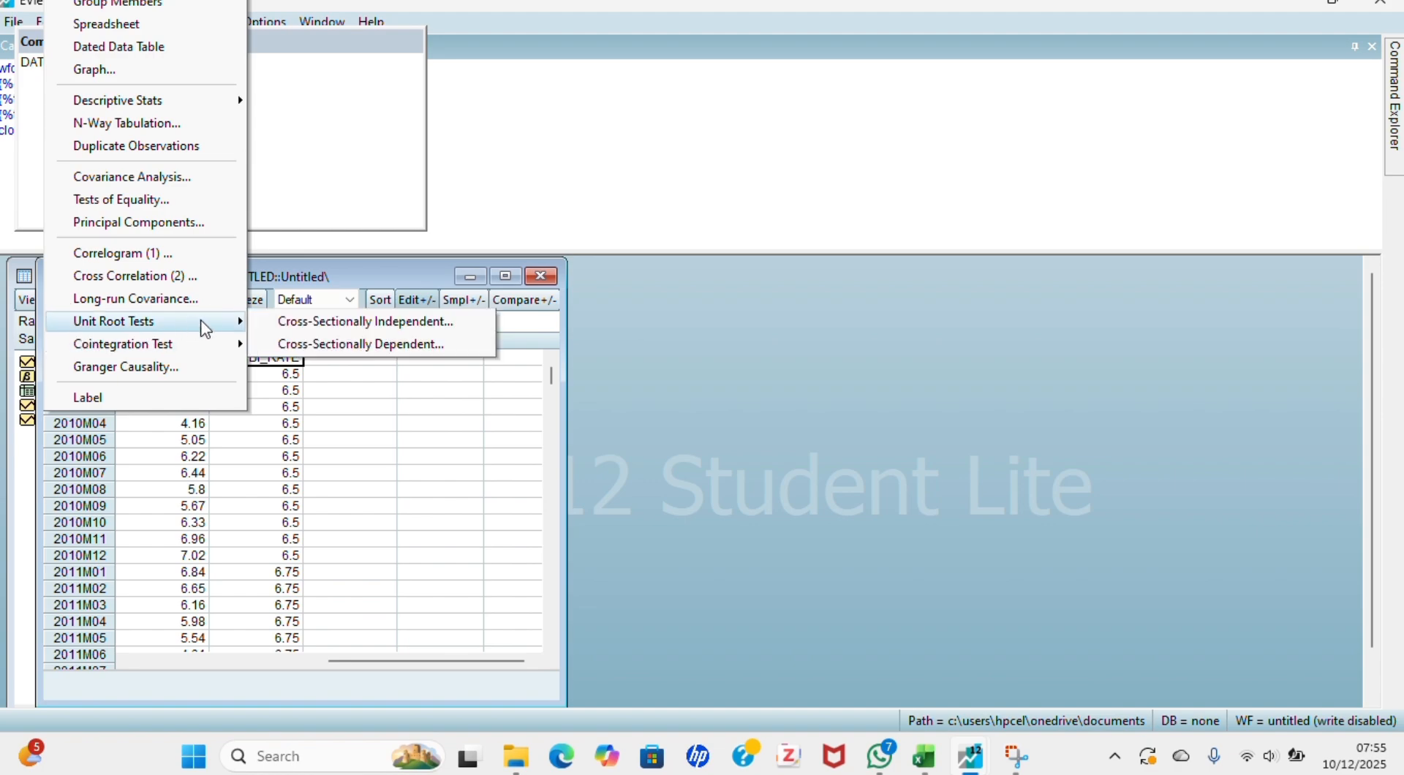
left_click(299, 333)
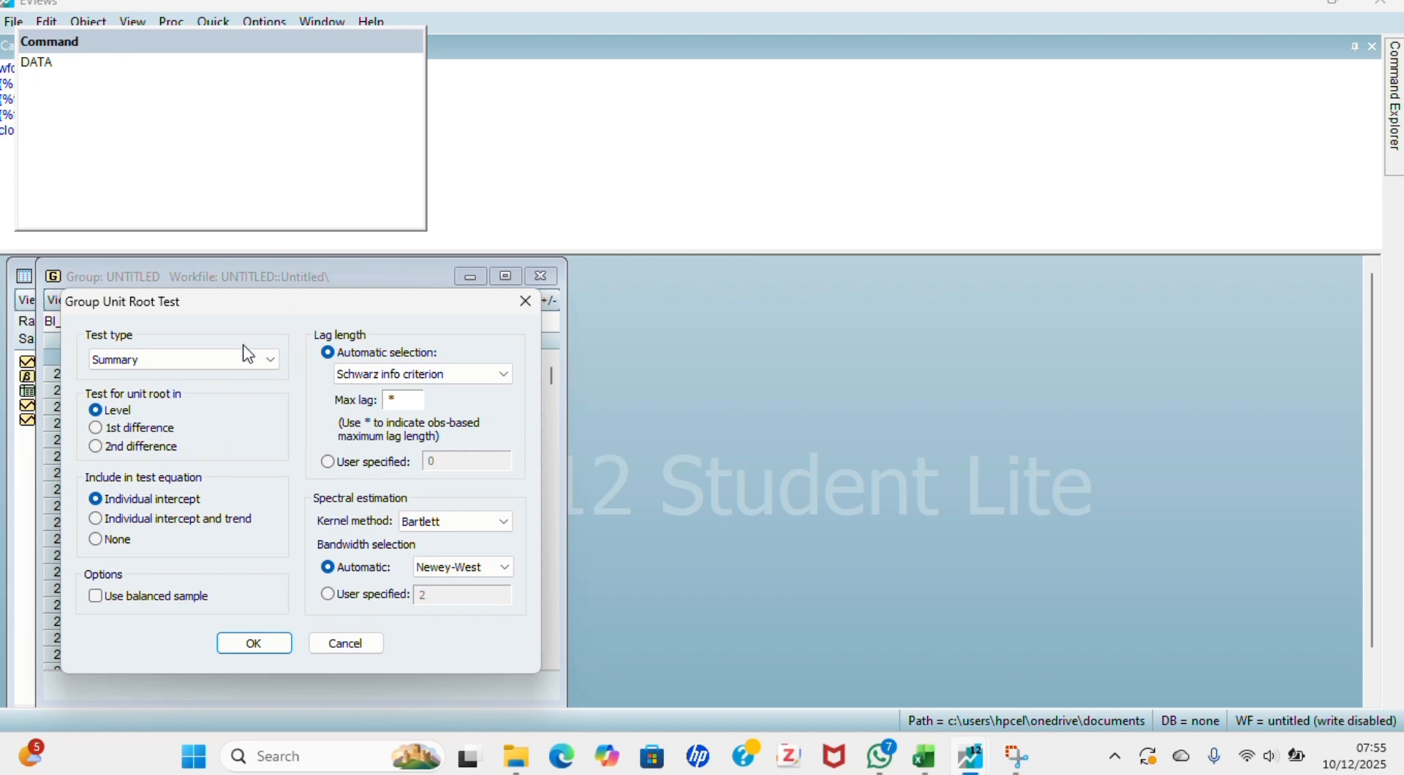
left_click(249, 356)
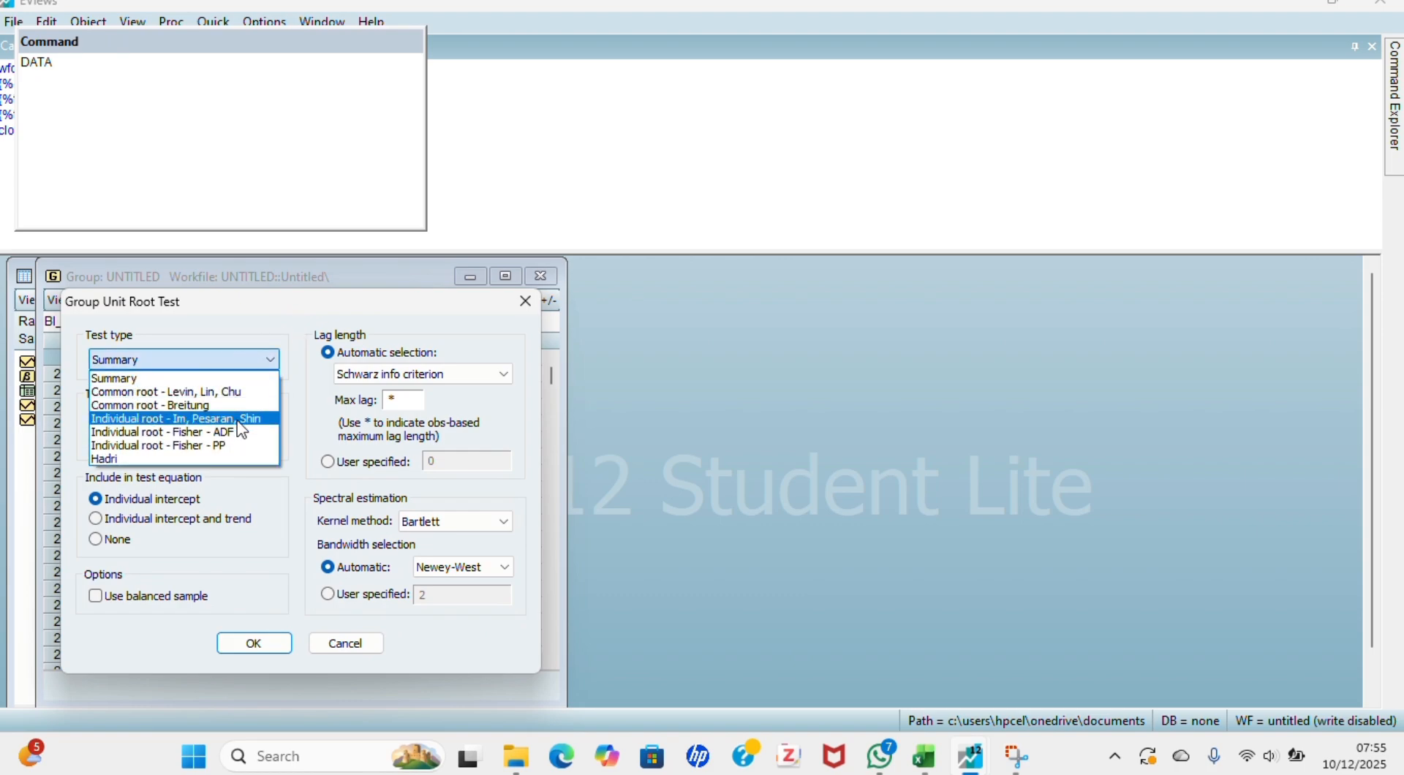
left_click(242, 438)
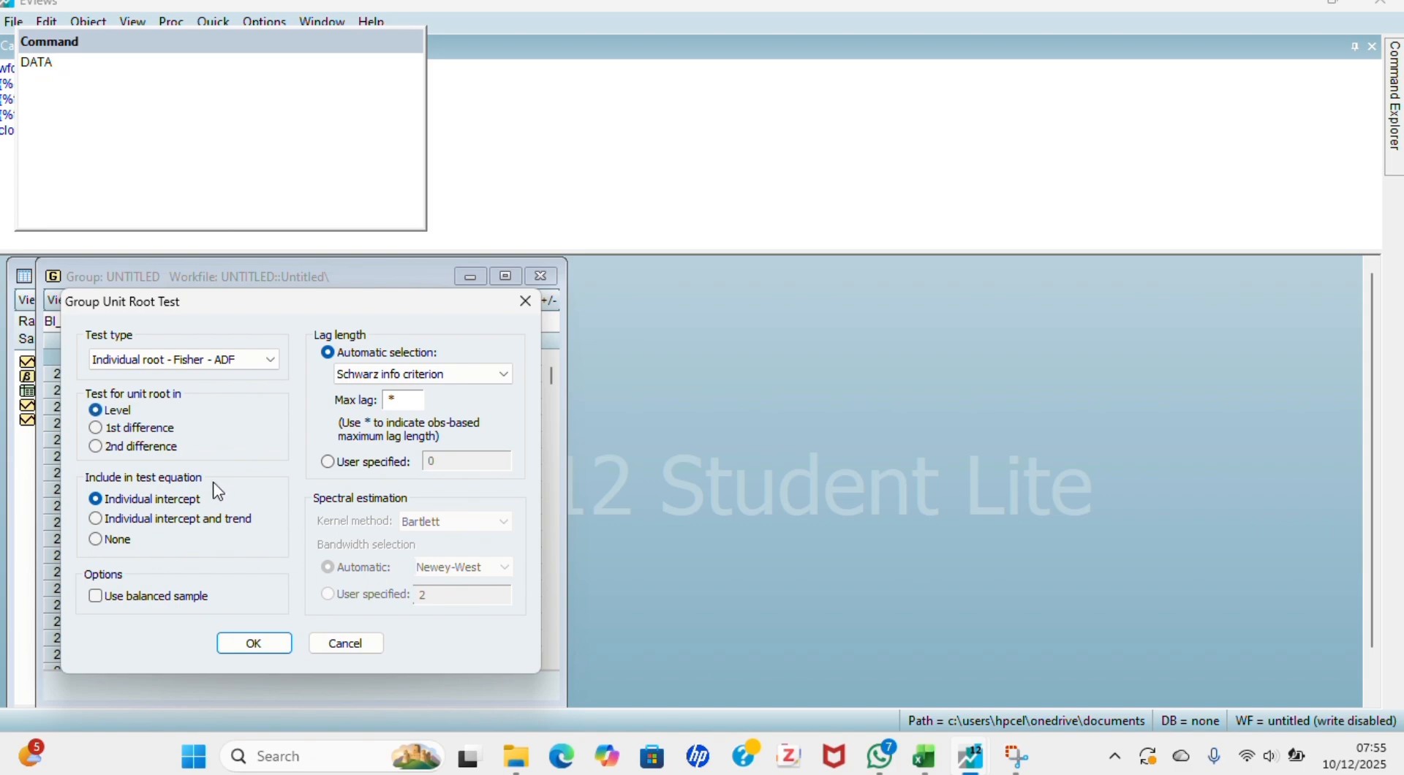
left_click(252, 643)
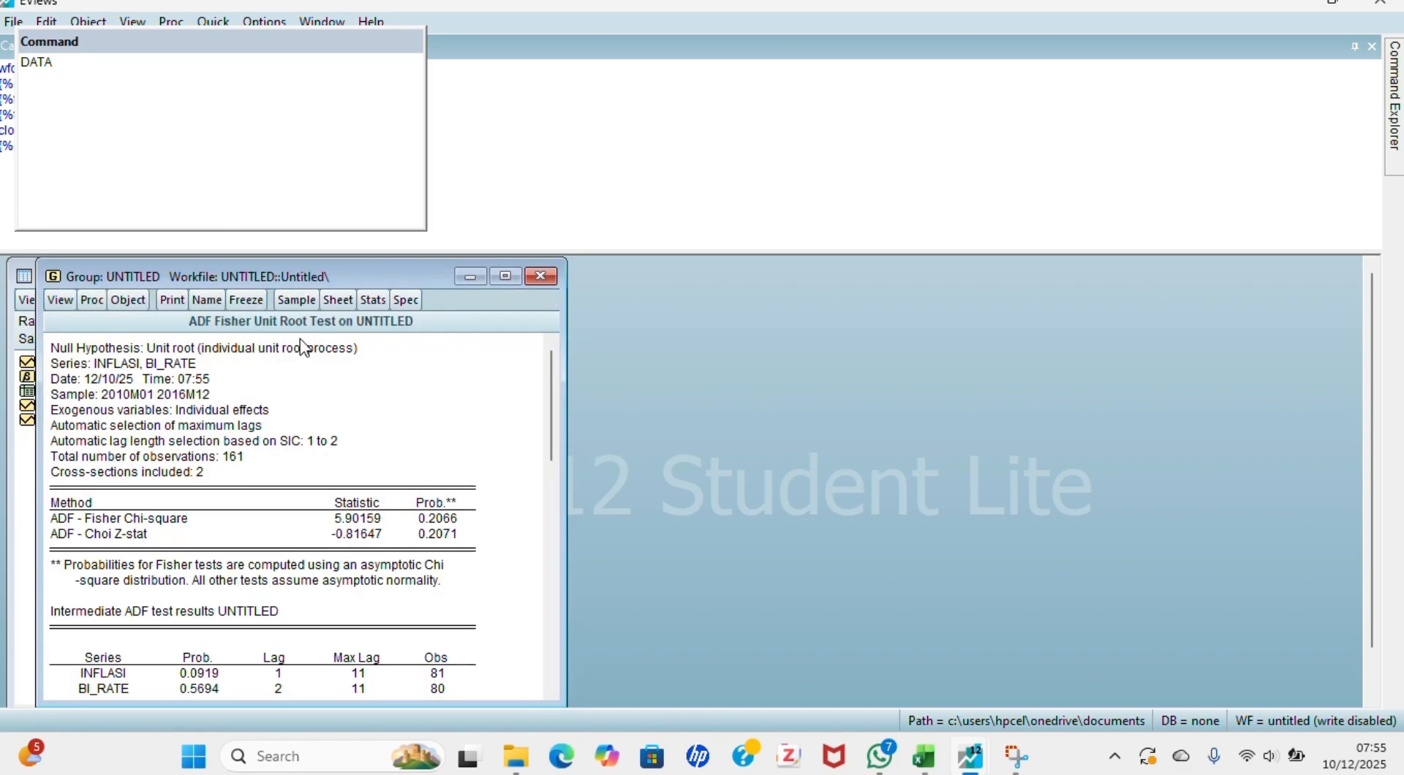
Freeze the unit root test output as a table named STASIONER_LEVEL and close the table.
left_click(245, 301)
left_click(264, 300)
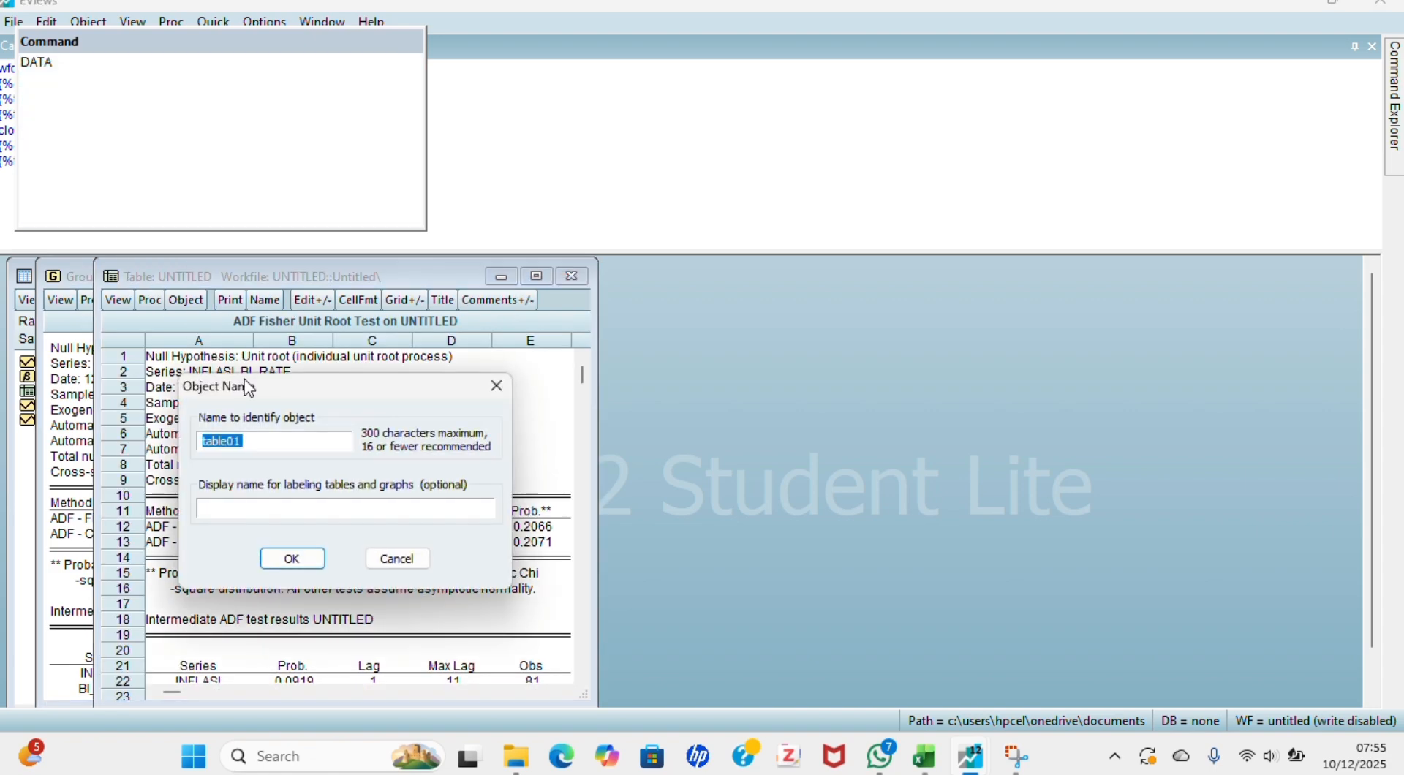
key("BackSpace")
type("STASIONER_LEVEL")
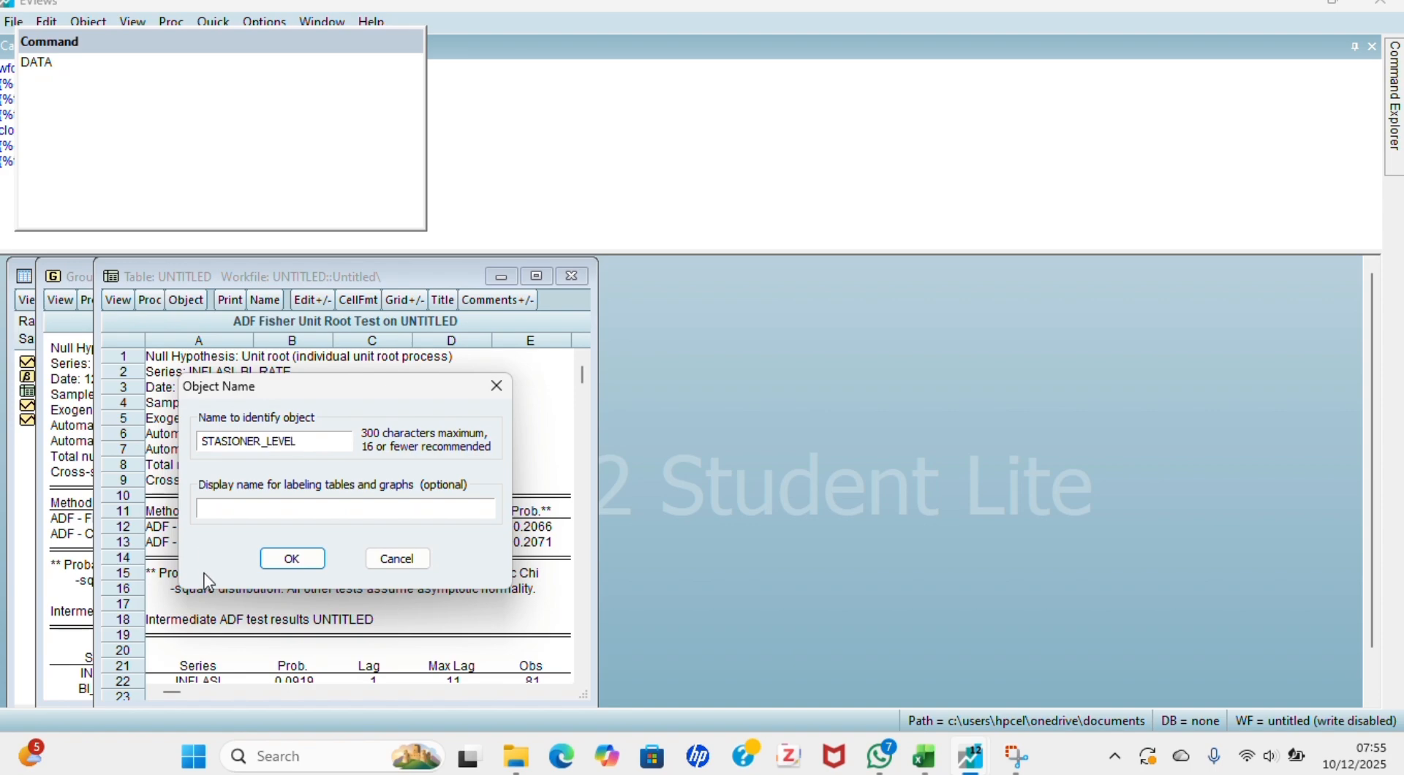
left_click(271, 559)
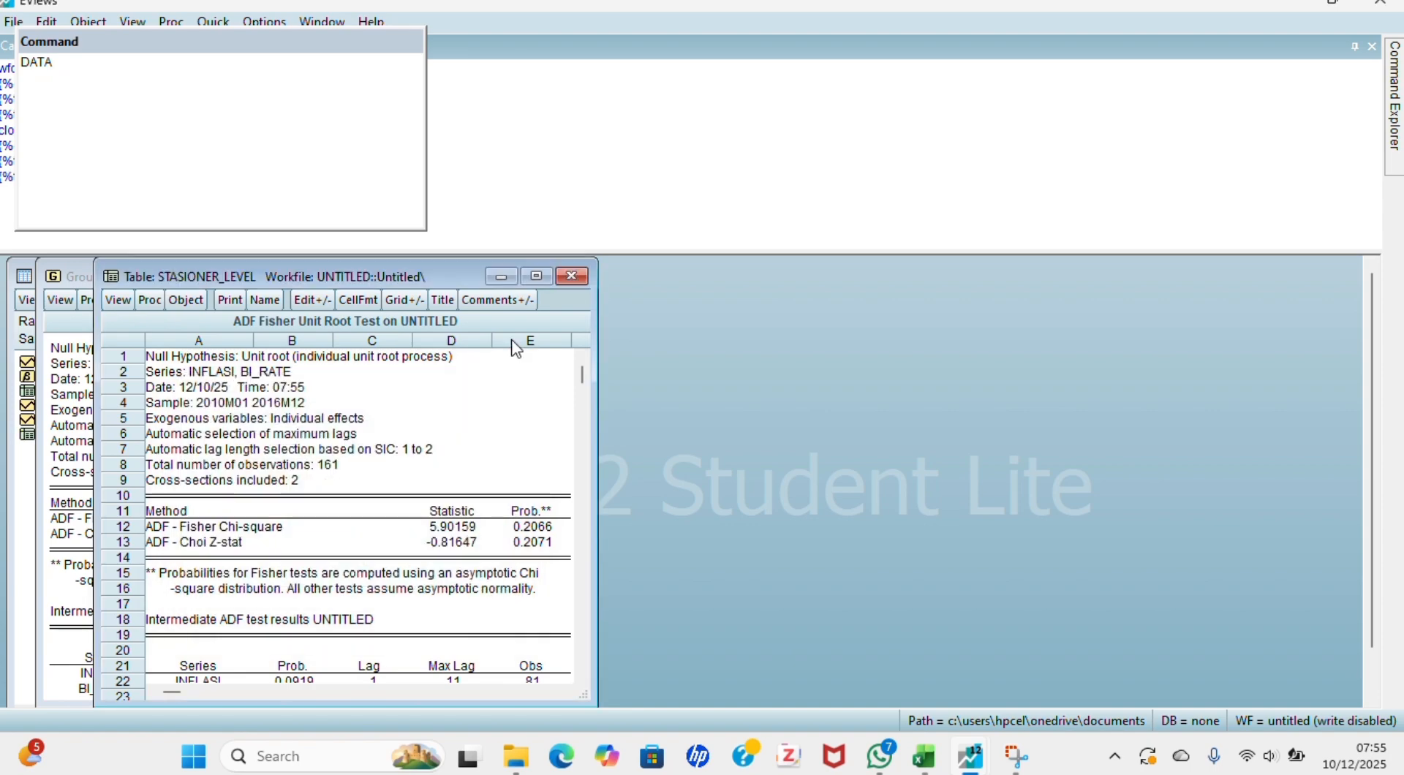
left_click(572, 276)
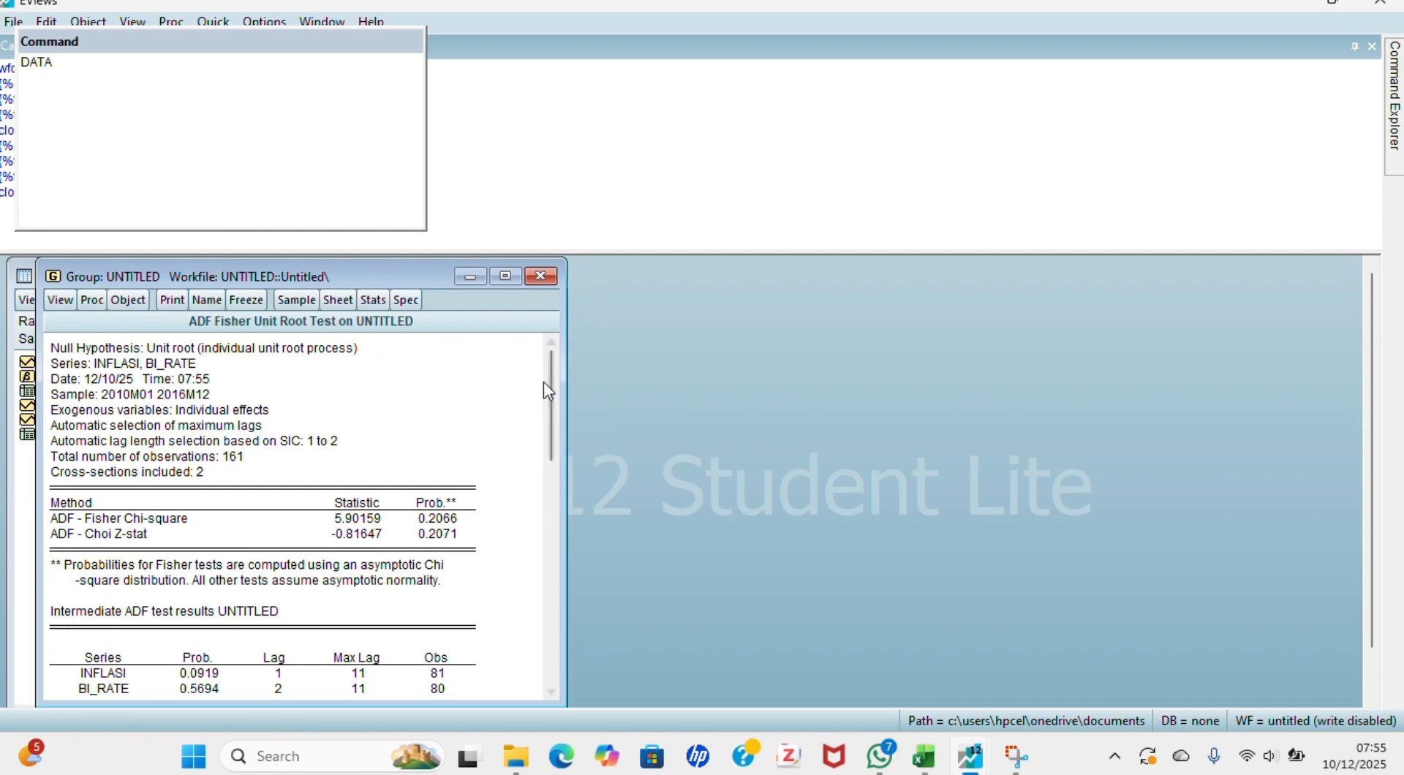
Run the cross-sectionally independent Fisher - ADF unit root test on the group in 1st difference with individual intercept.
left_click_drag(547, 396, 538, 487)
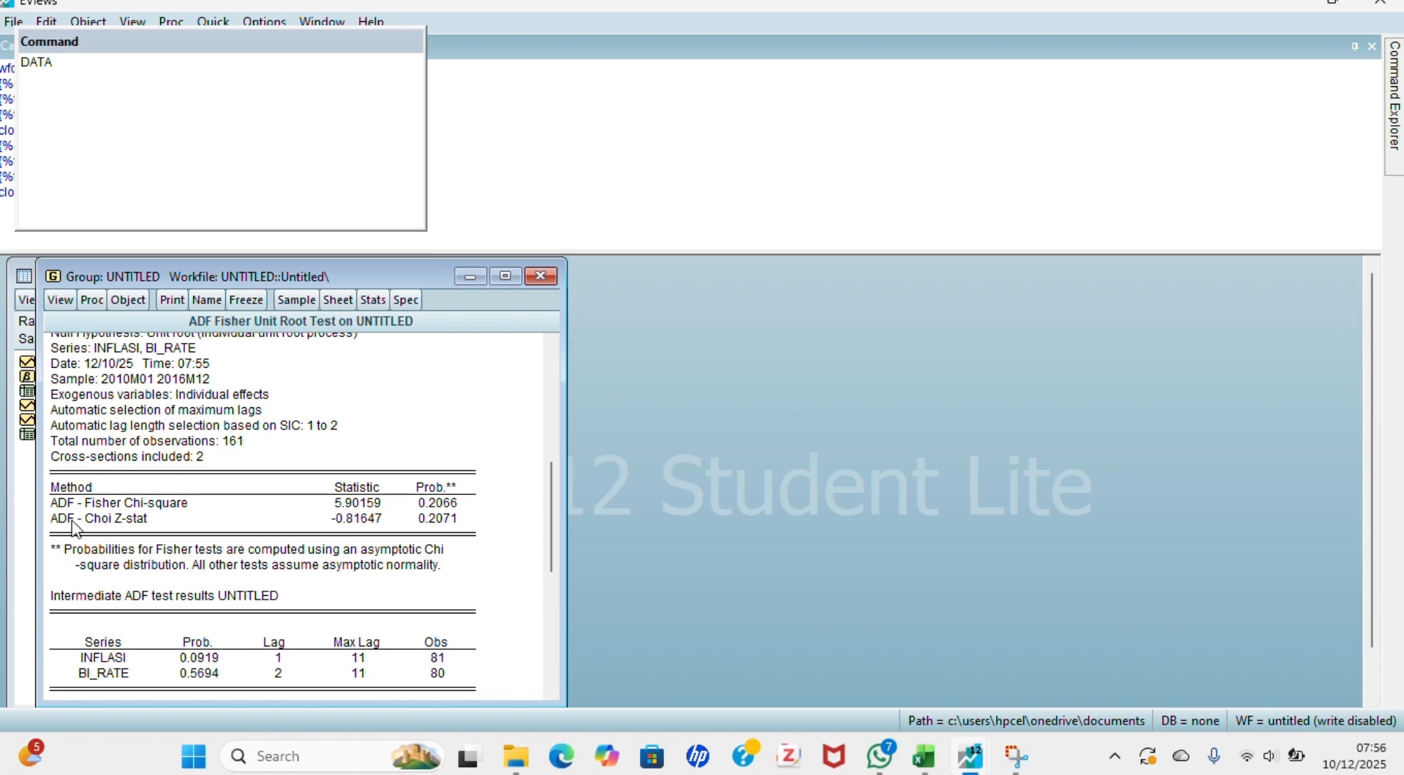
left_click(69, 300)
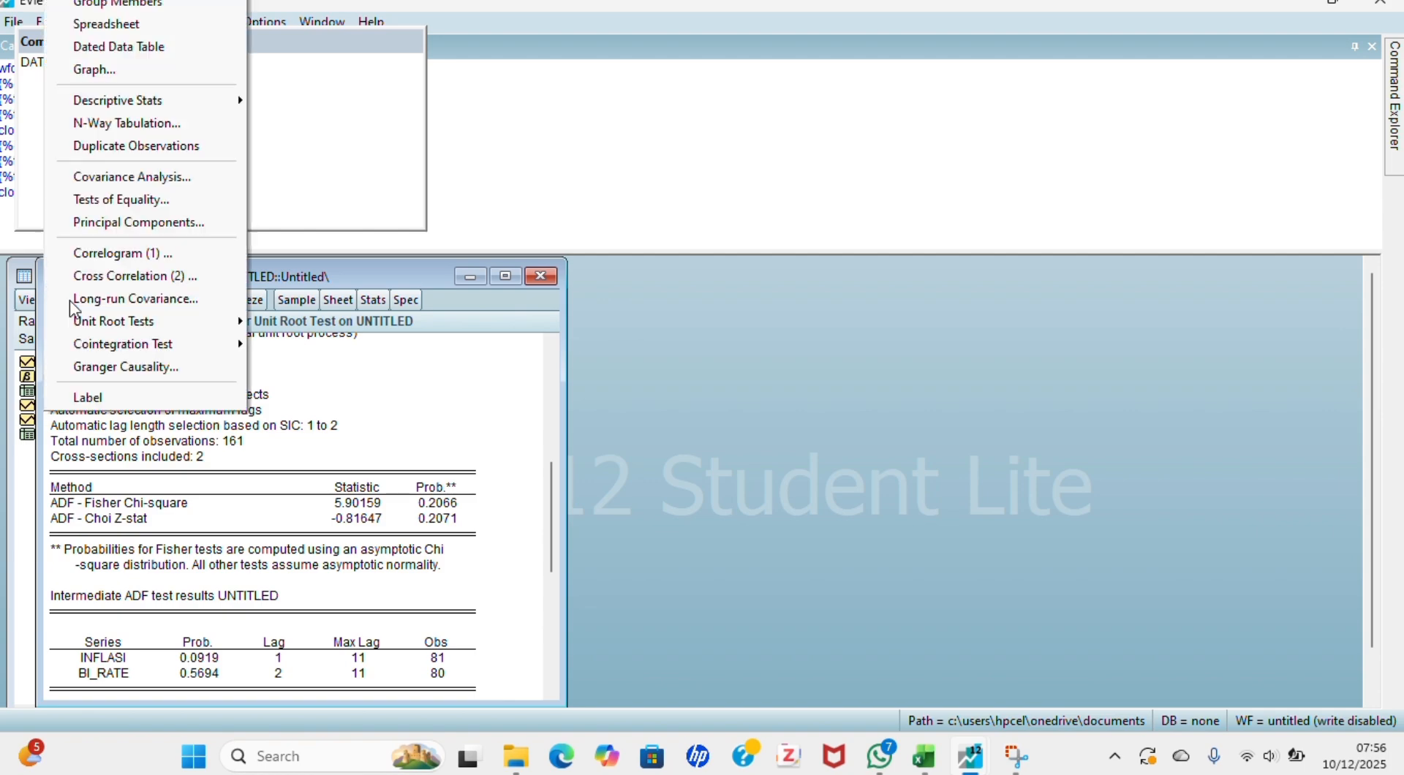
mouse_move(95, 325)
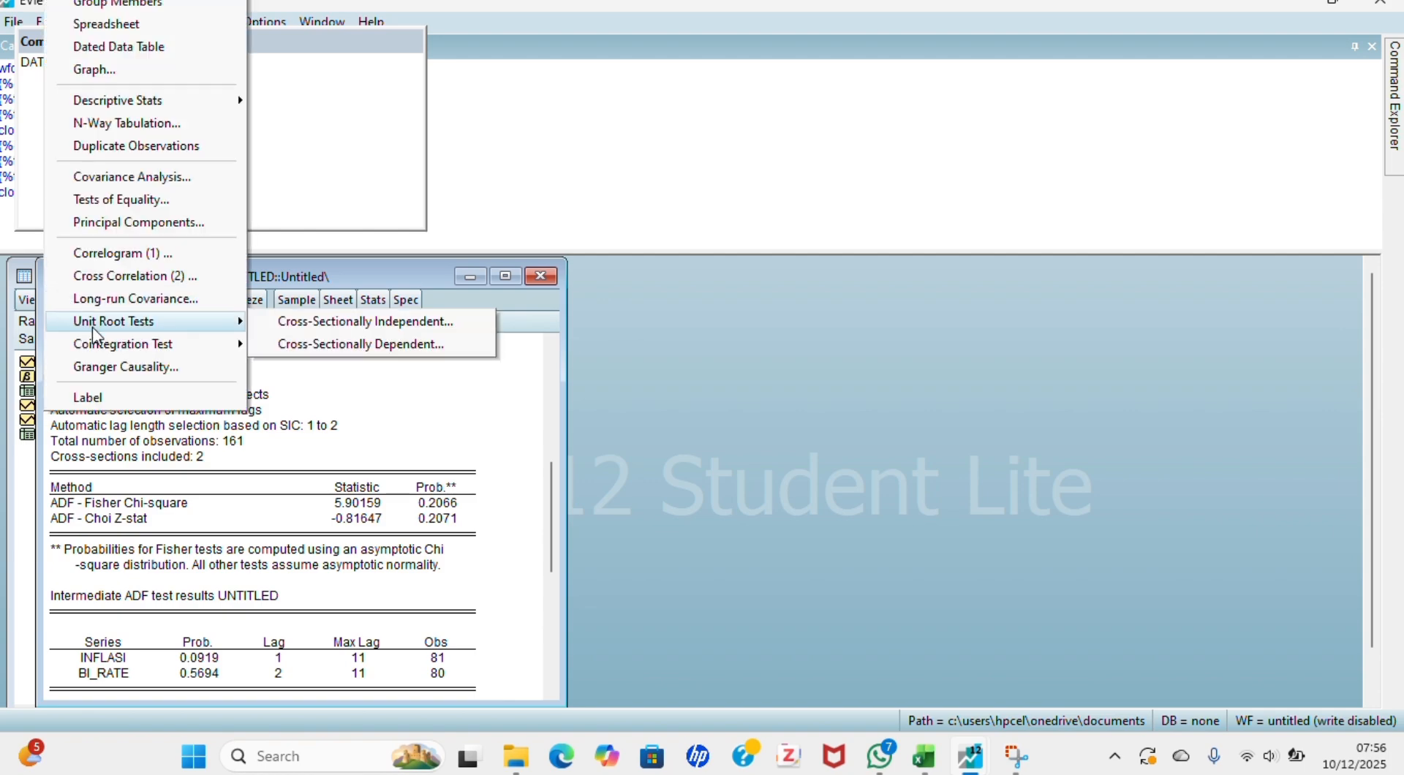
left_click(270, 327)
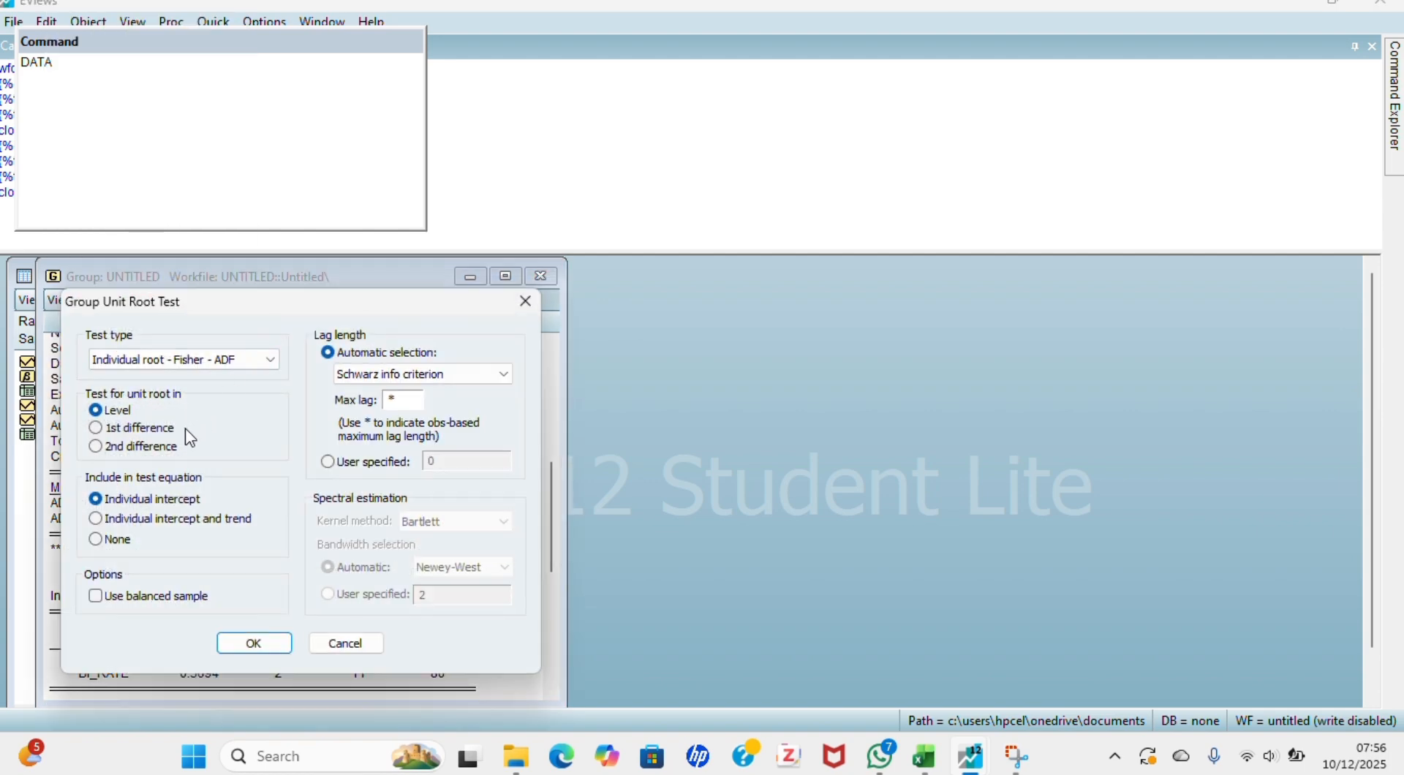
left_click(132, 428)
left_click(243, 643)
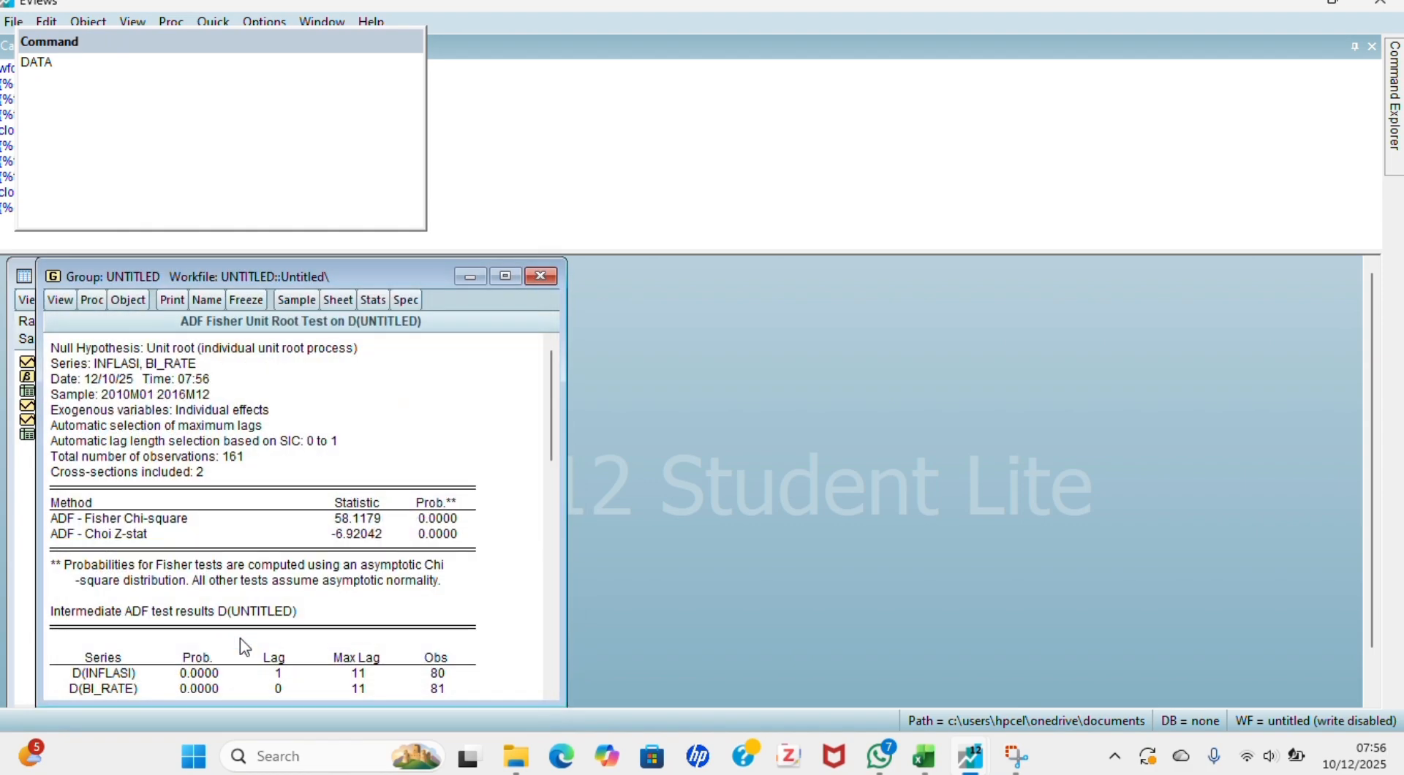
Freeze the first-difference unit root output as a table named STASIONER_DIFF, and close the table and discard the untitled group.
left_click(247, 300)
left_click(284, 303)
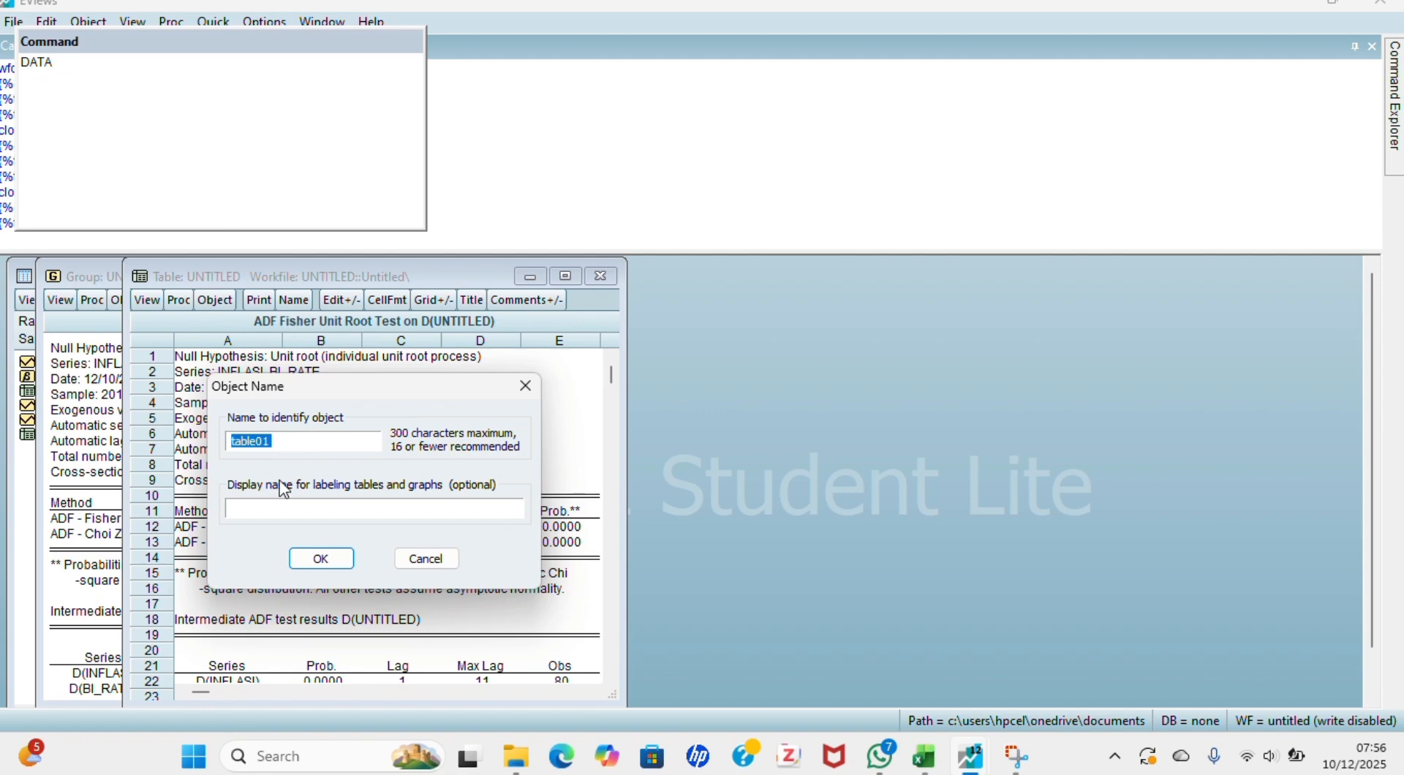
type("STASIONER_DIFF")
left_click(308, 558)
left_click(600, 277)
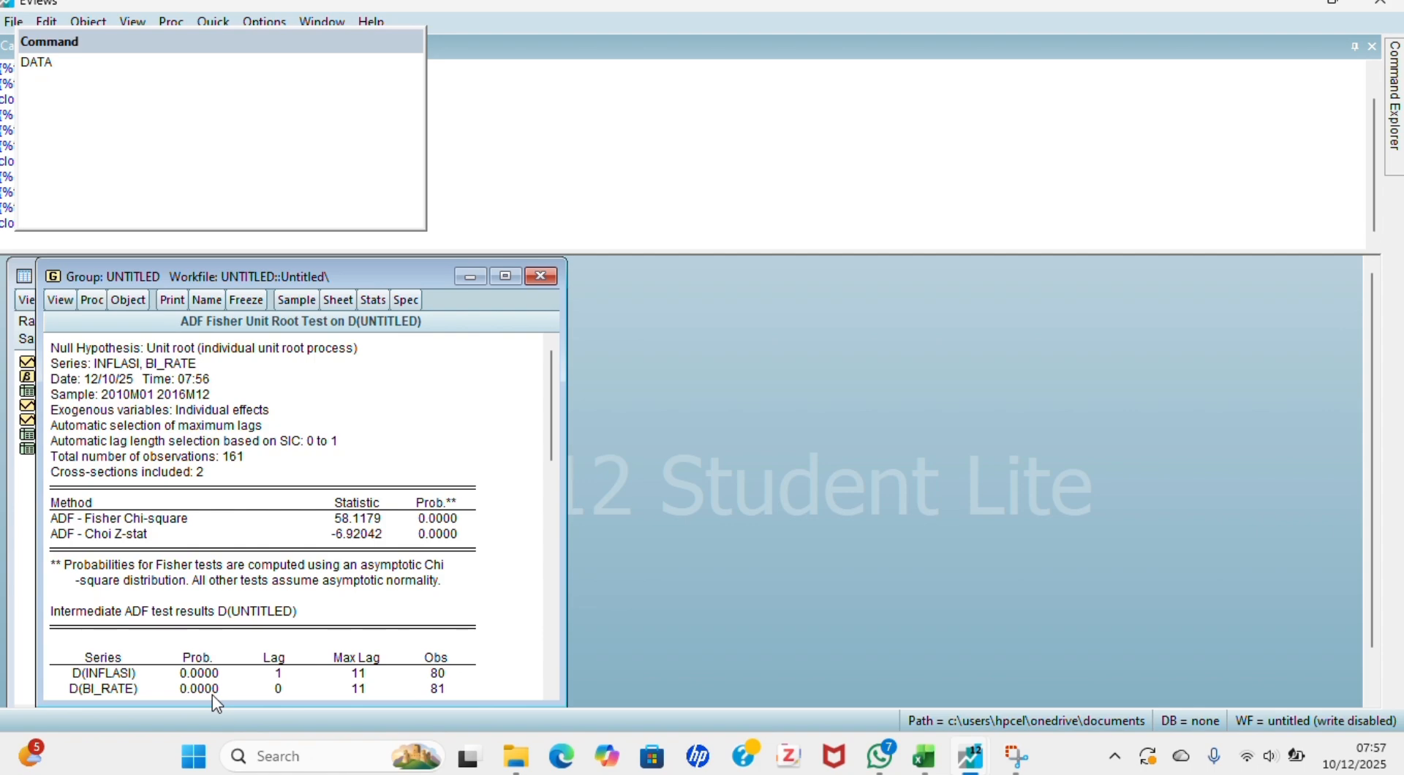
left_click(542, 278)
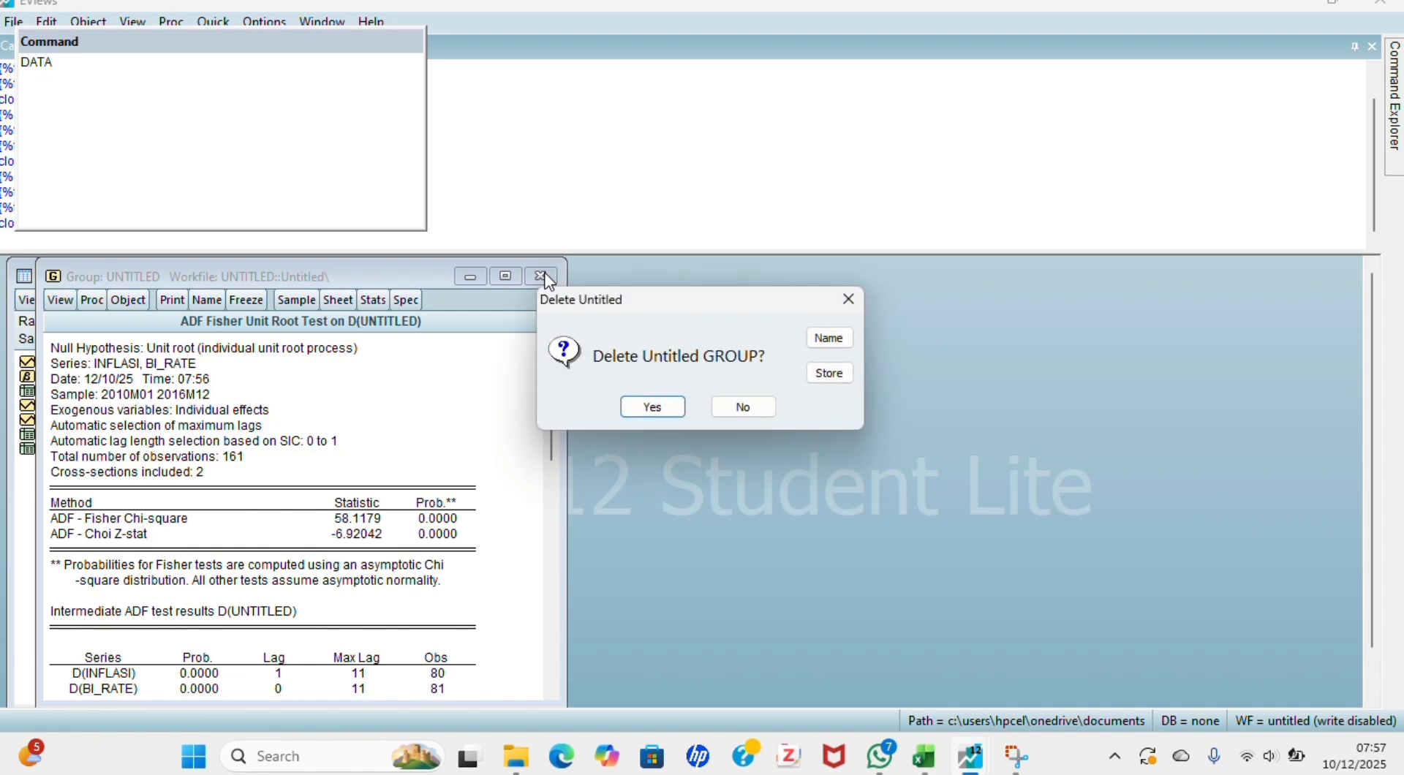
left_click(653, 408)
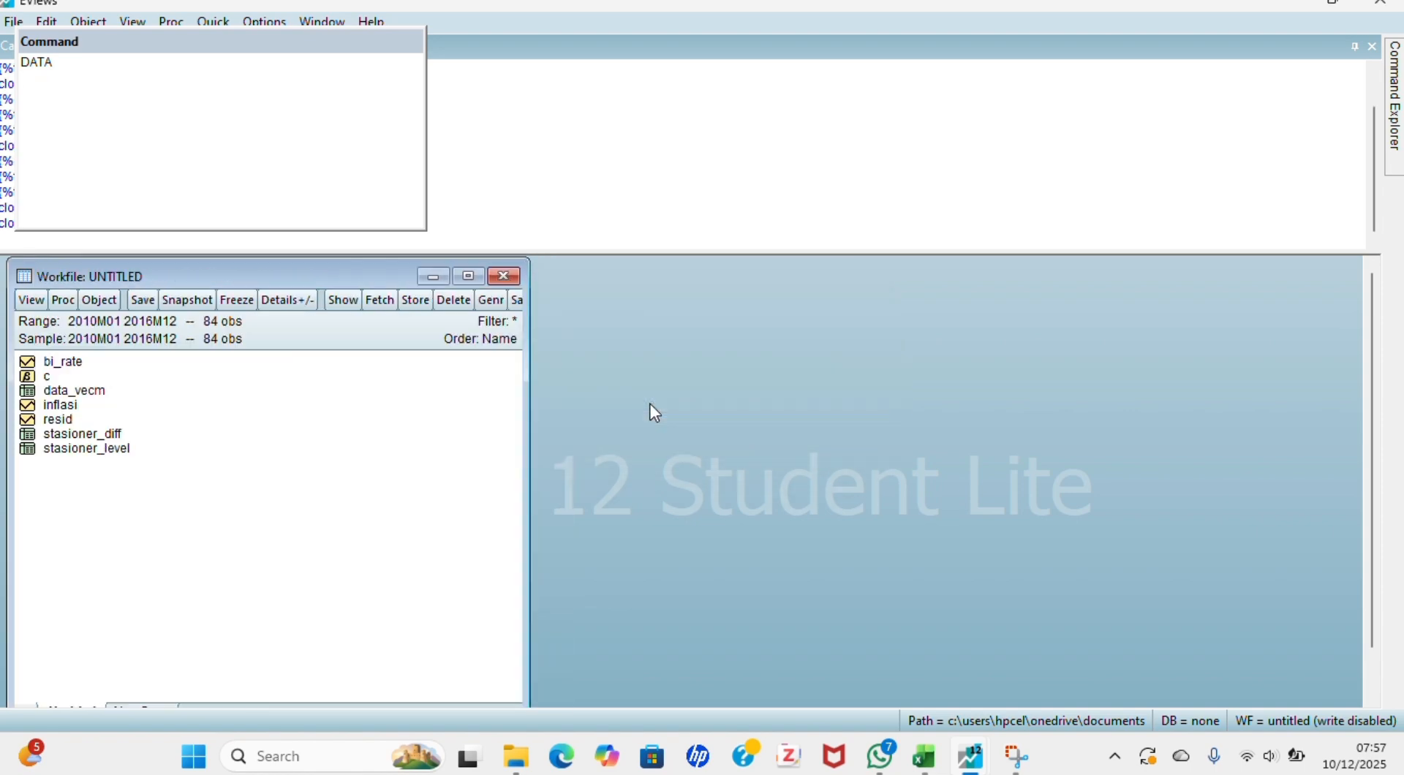
Rename the inflasi series in the workfile as A_INFLASI.
left_click(65, 407)
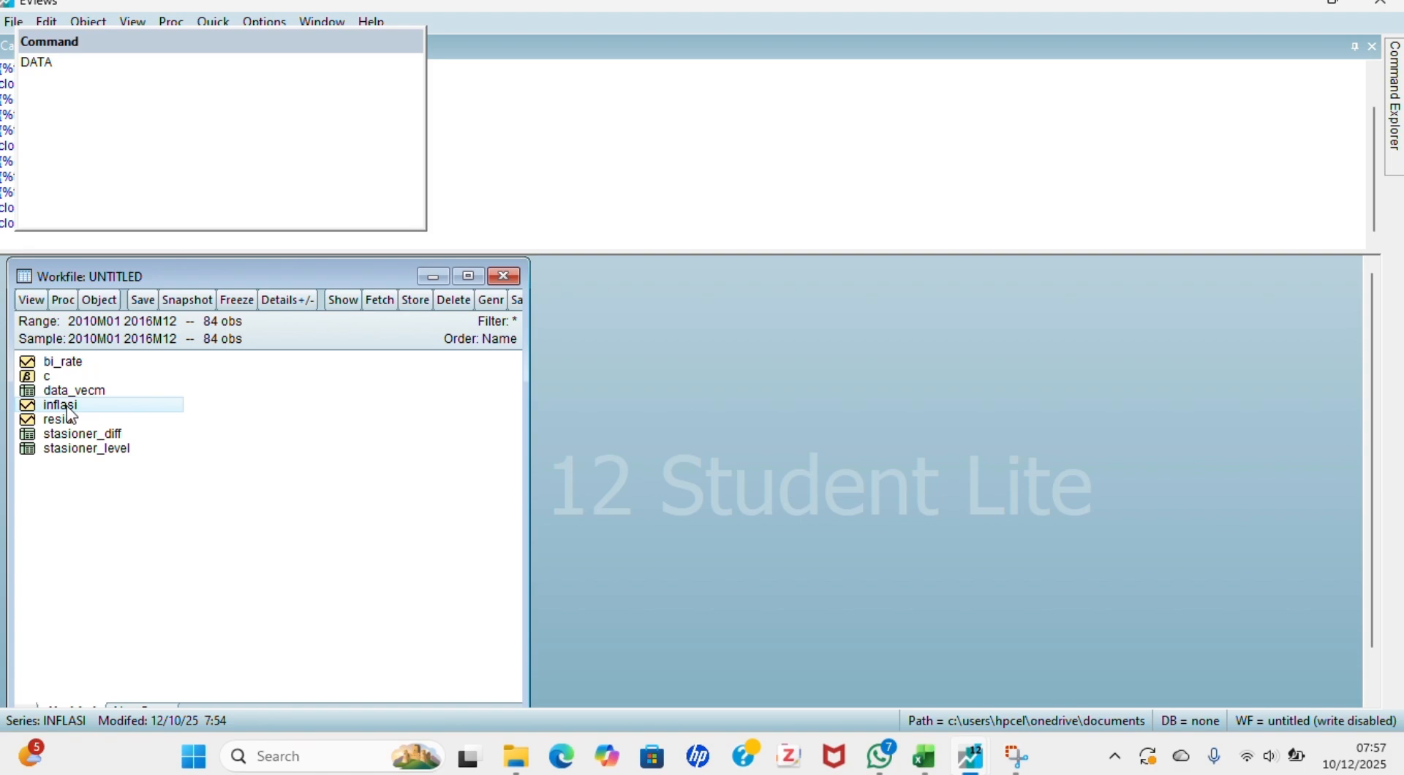
right_click(69, 410)
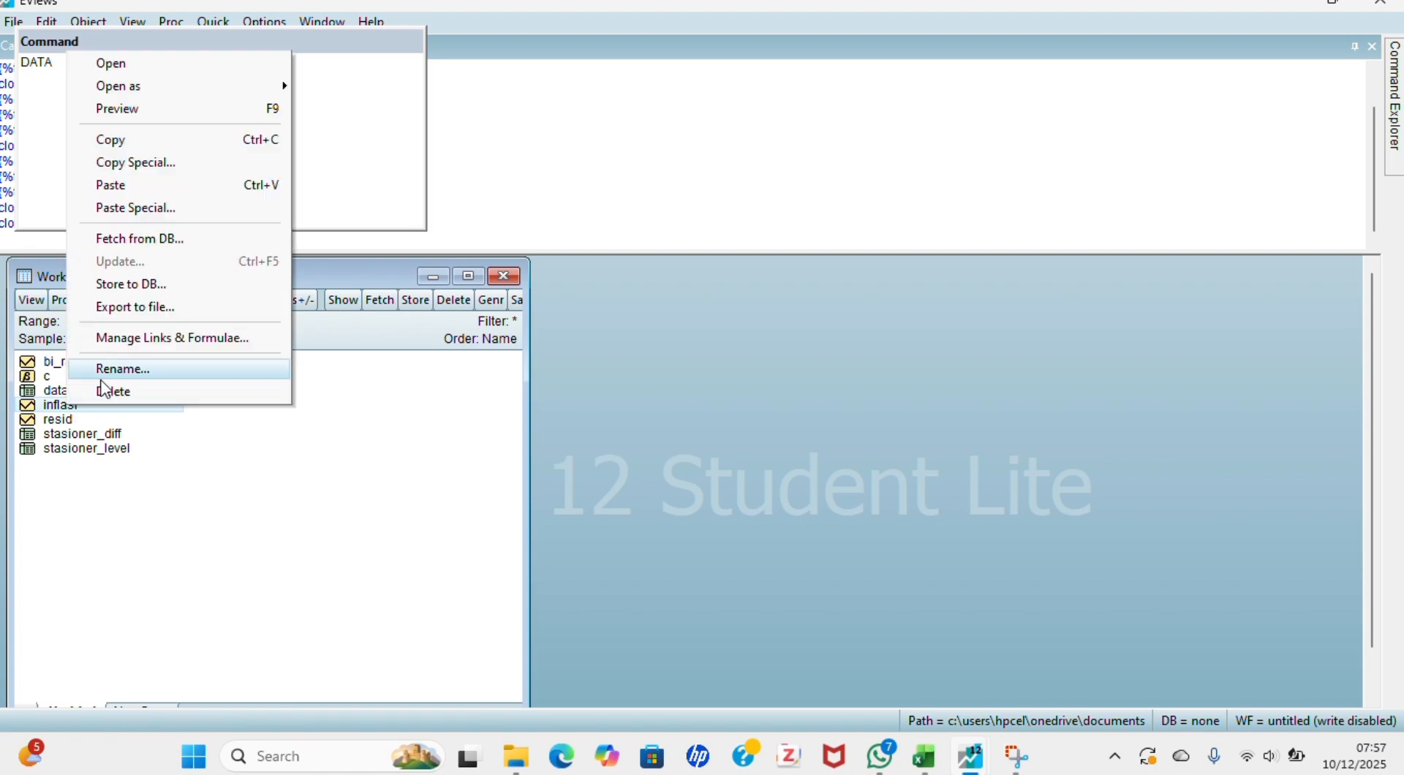
left_click(123, 370)
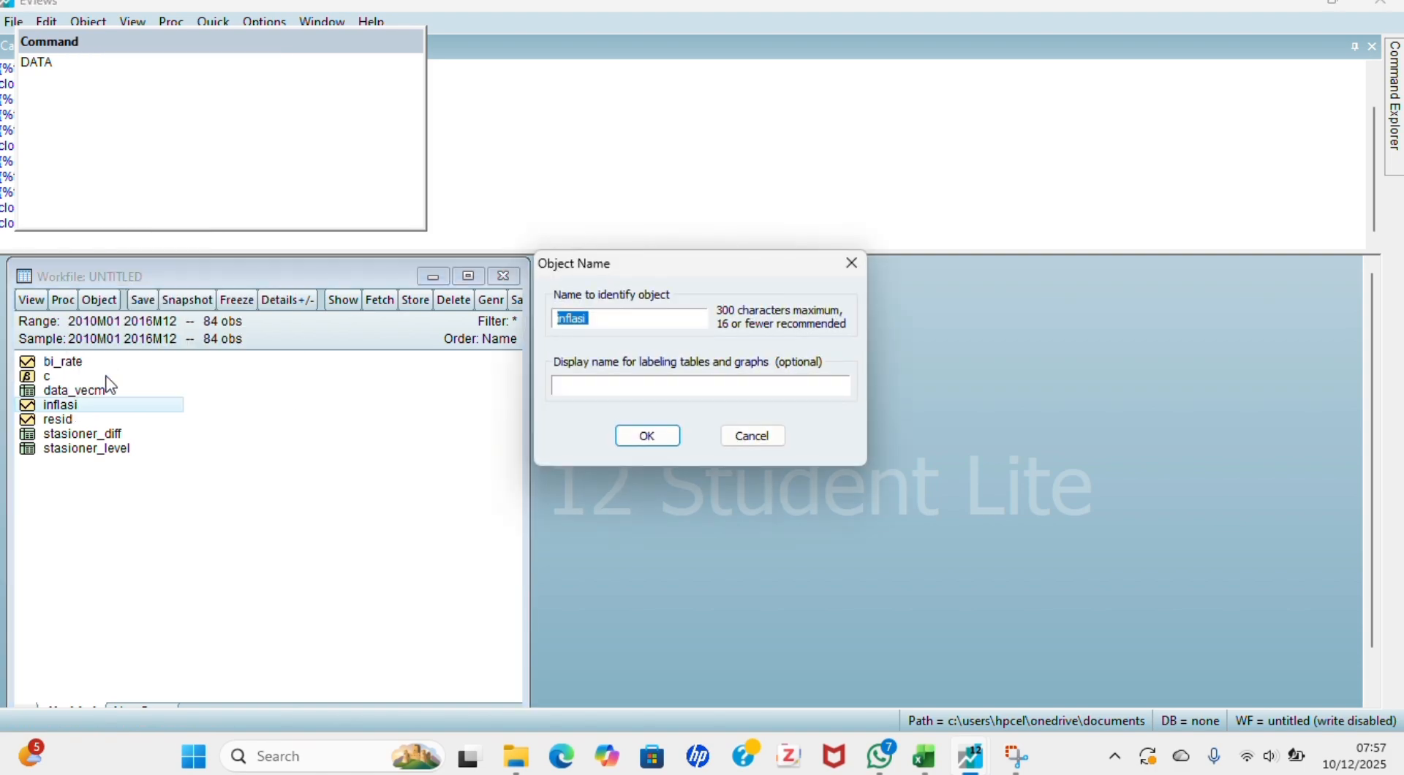
left_click(570, 320)
left_click(561, 318)
type("A_")
left_click(648, 436)
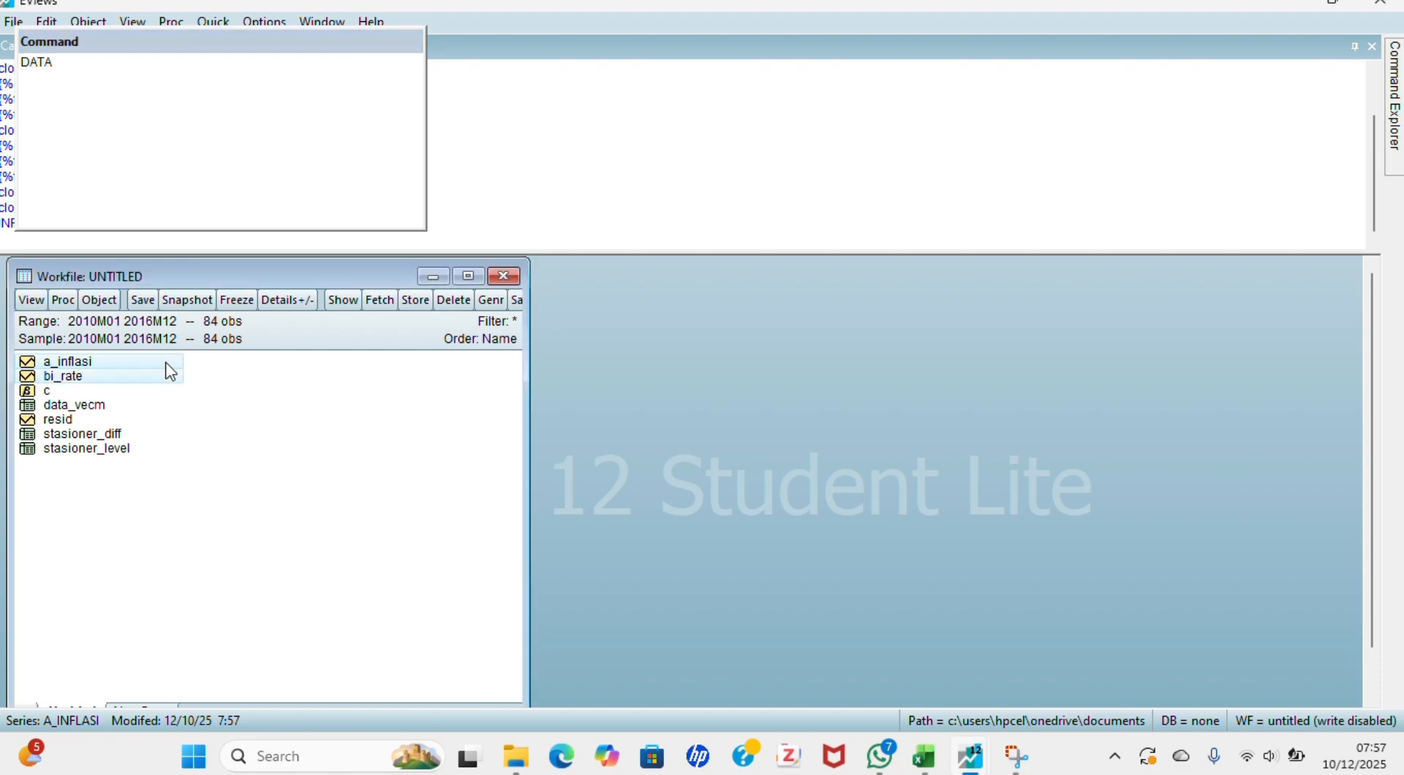
Estimate a standard VAR with a_inflasi and bi_rate as endogenous variables, using lag intervals 1 1 and constant c.
right_click(168, 373)
mouse_move(313, 386)
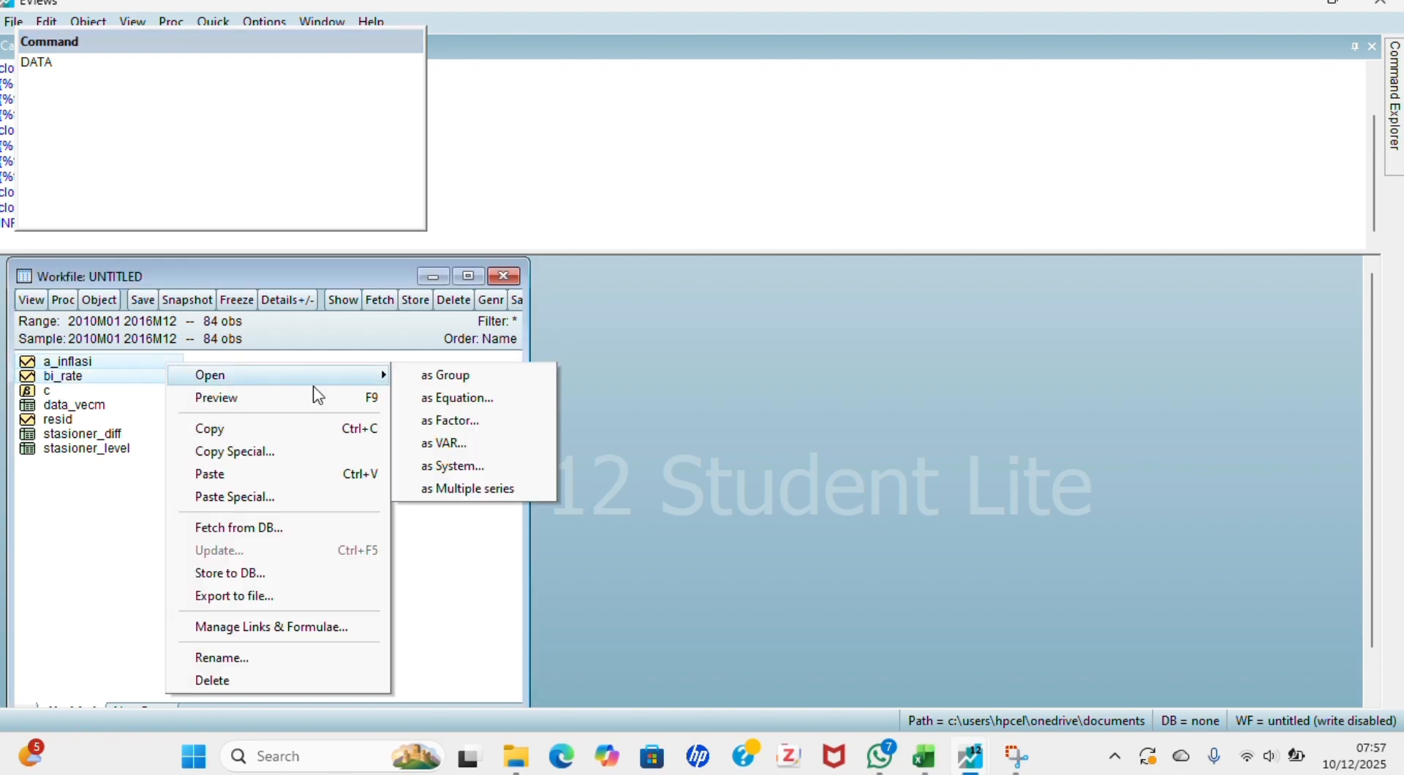
left_click(438, 444)
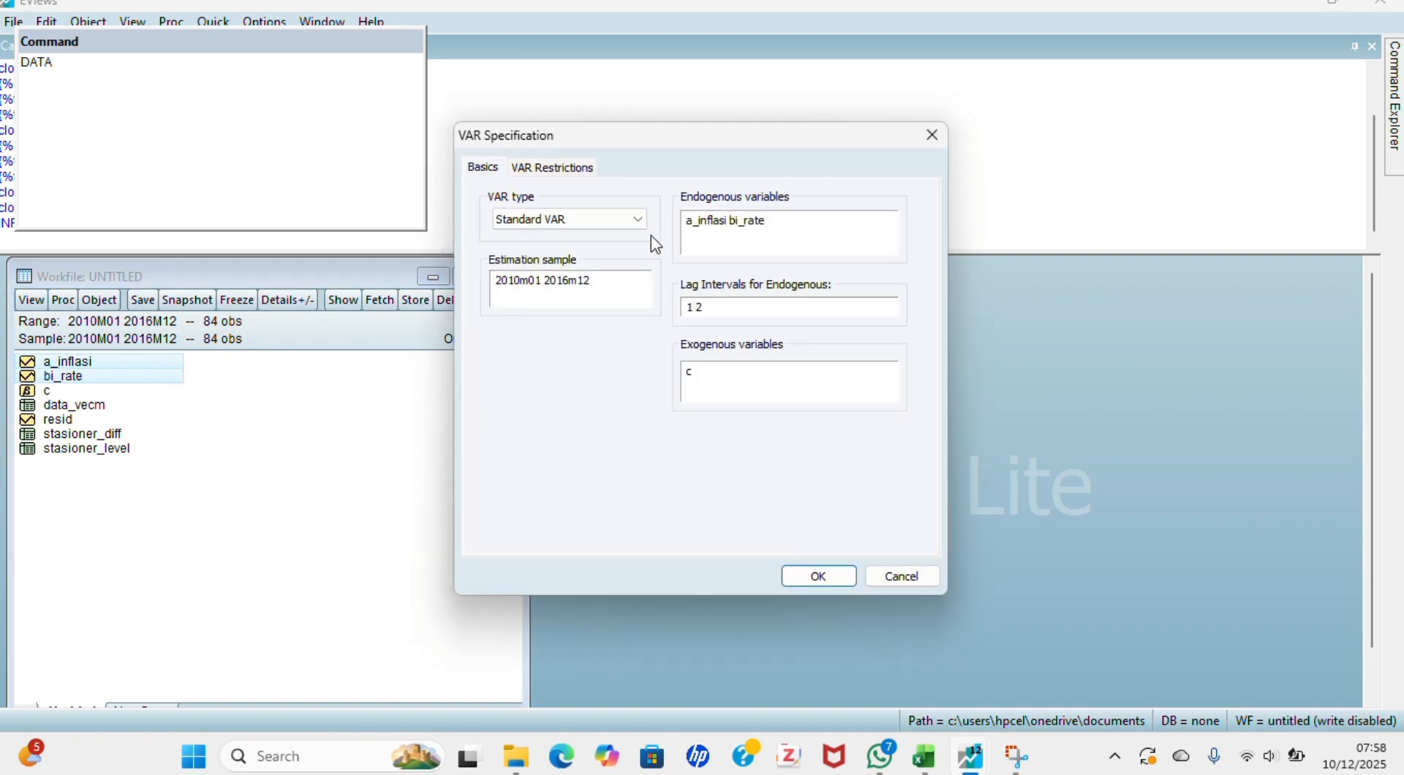
left_click(718, 308)
key("BackSpace")
type("1")
left_click(822, 578)
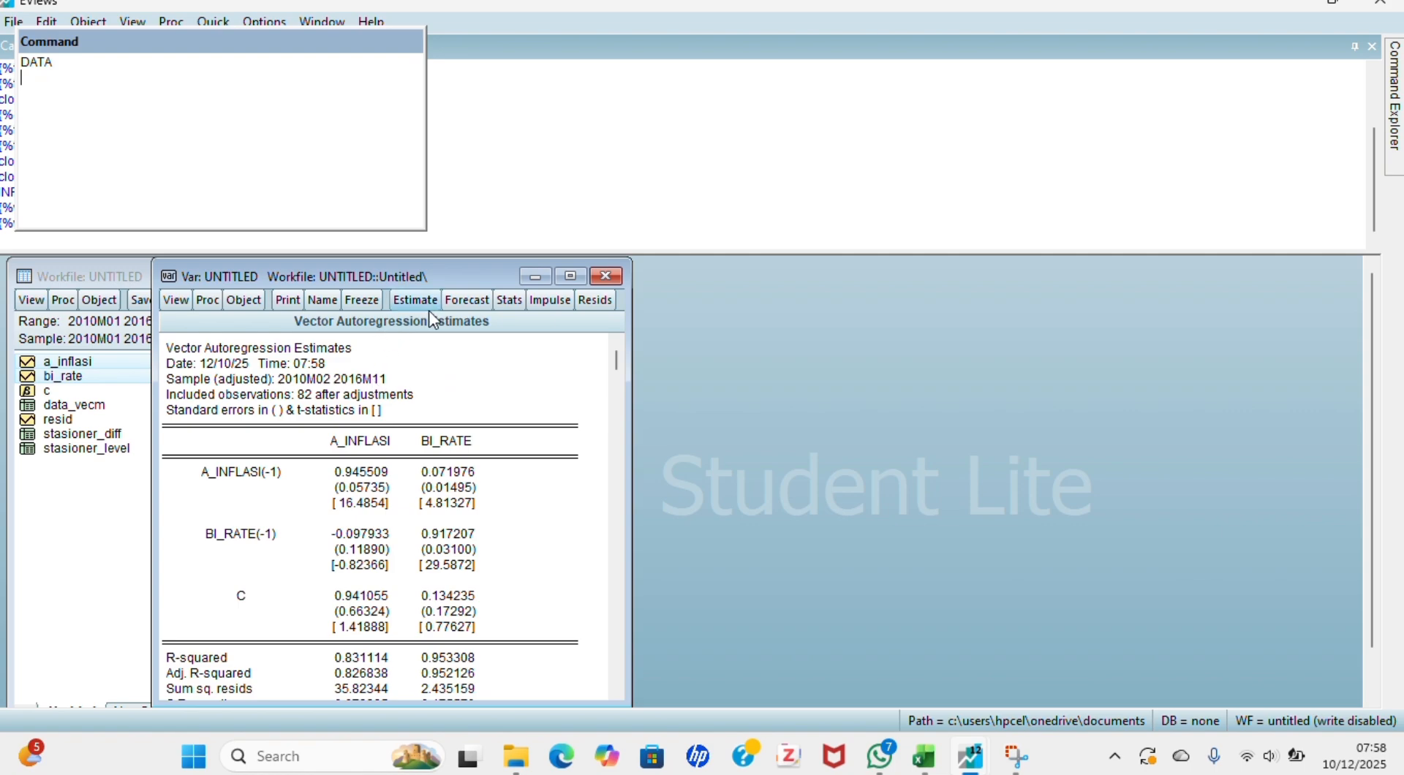
Run the lag length criteria on the estimated VAR with 8 lags included.
left_click(175, 301)
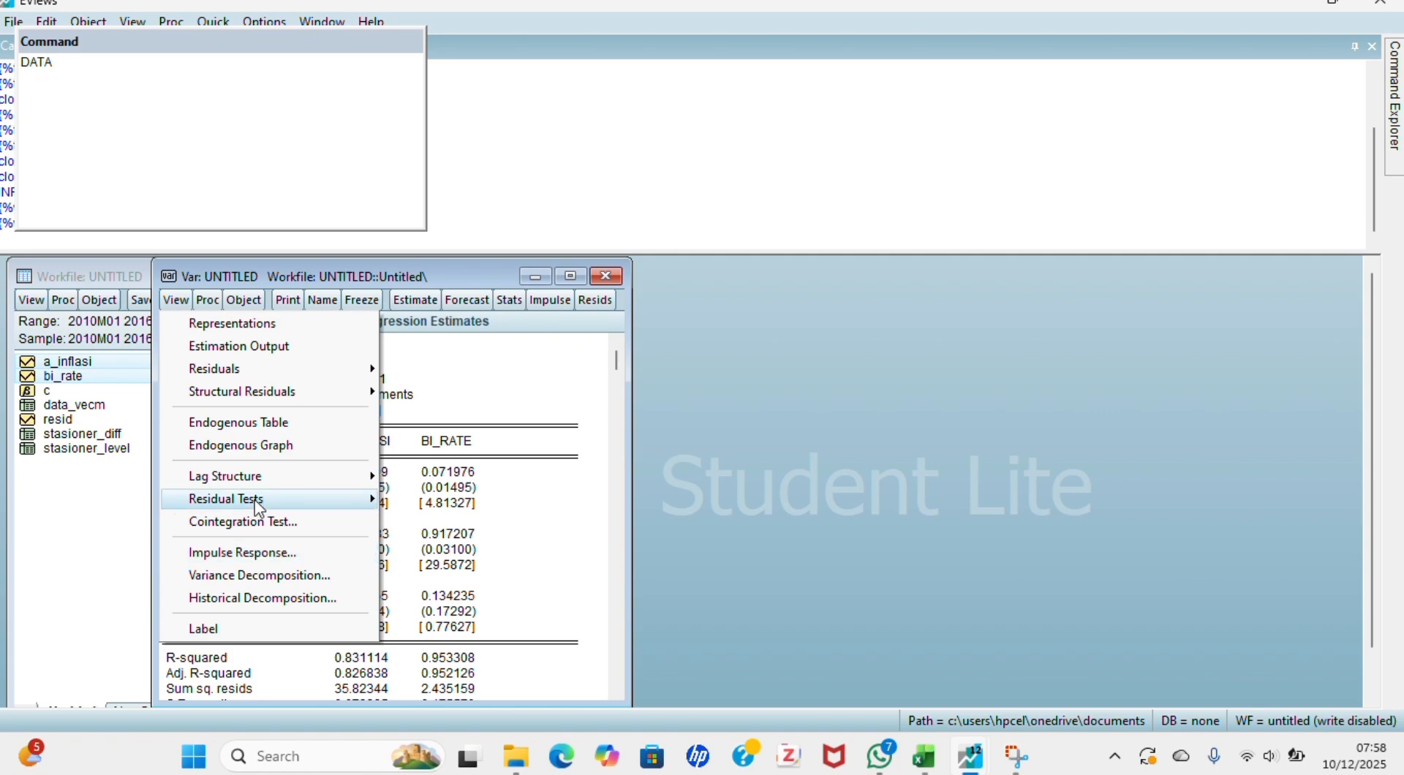
mouse_move(251, 480)
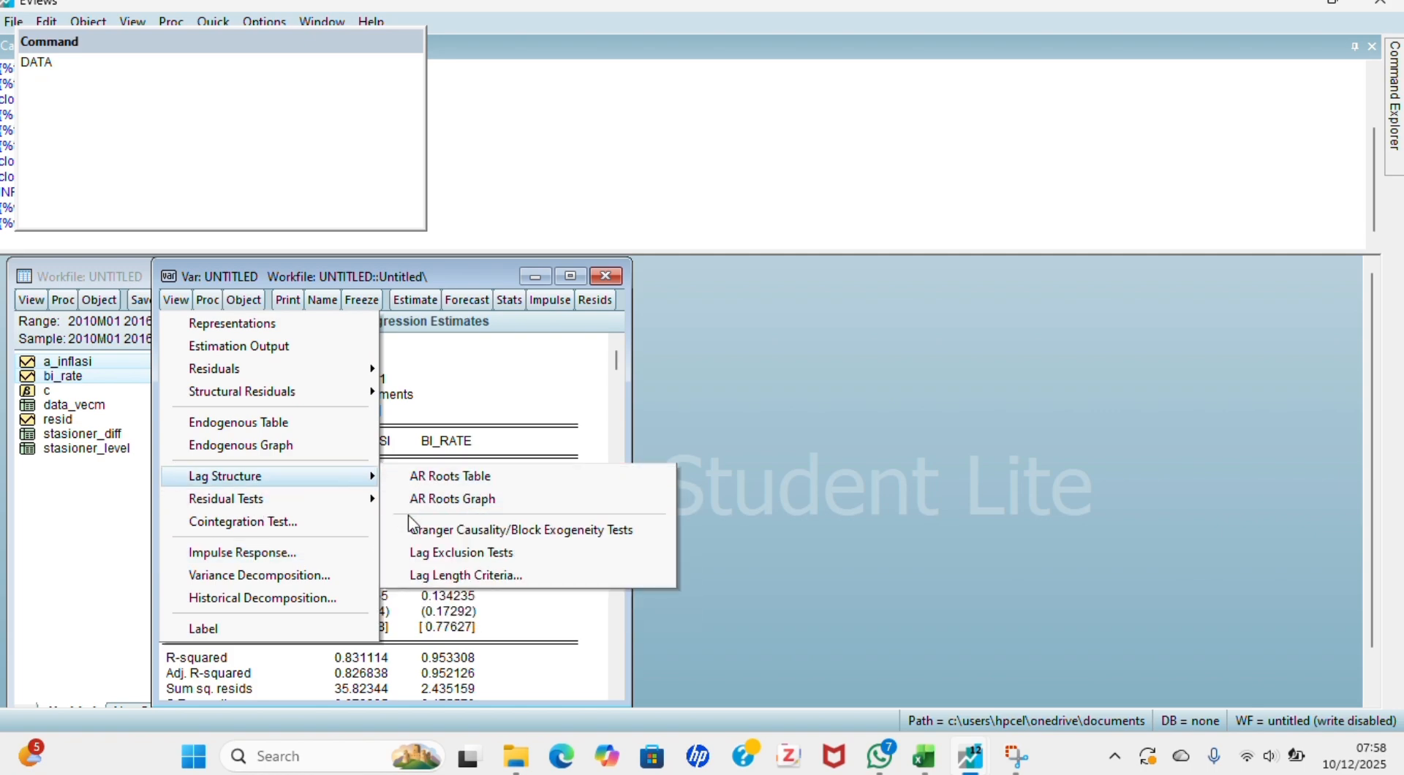
left_click(425, 576)
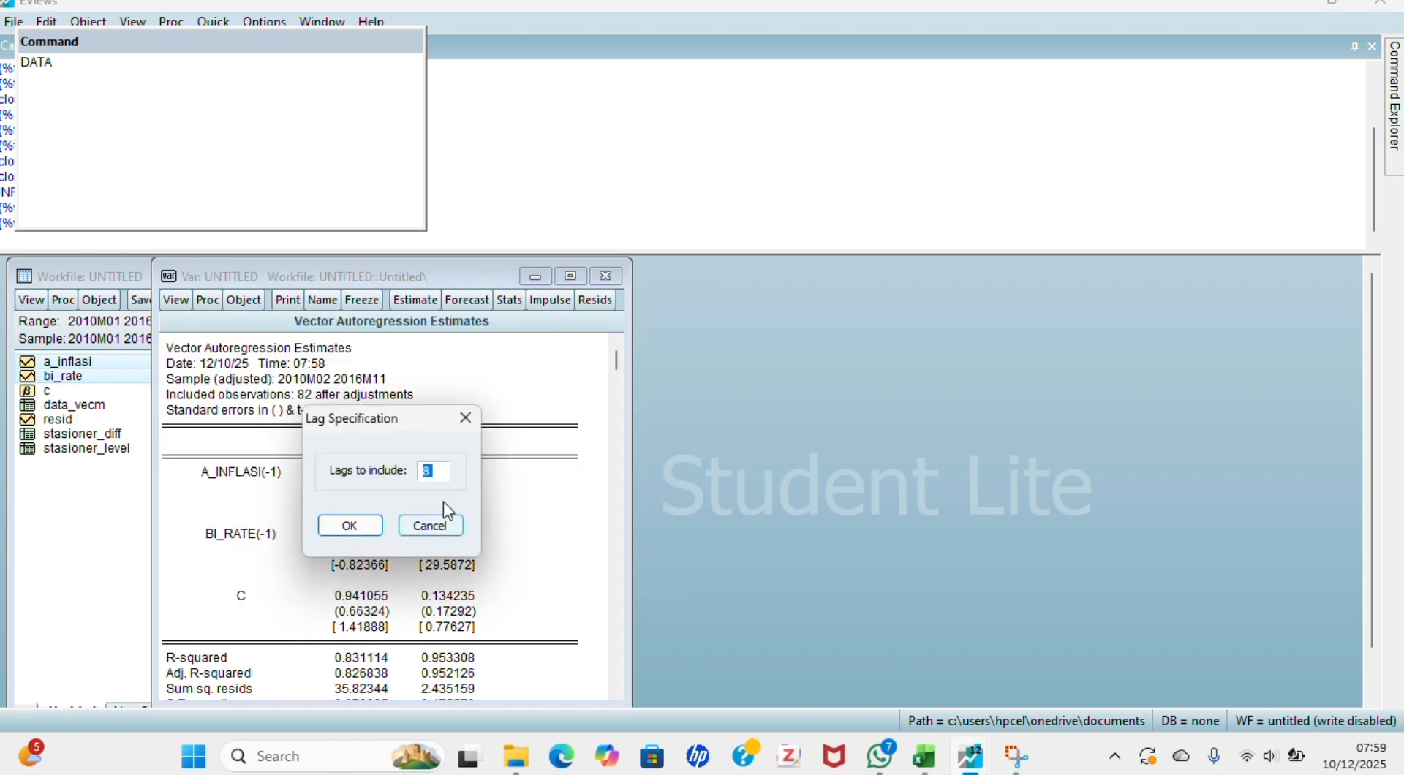
left_click(351, 534)
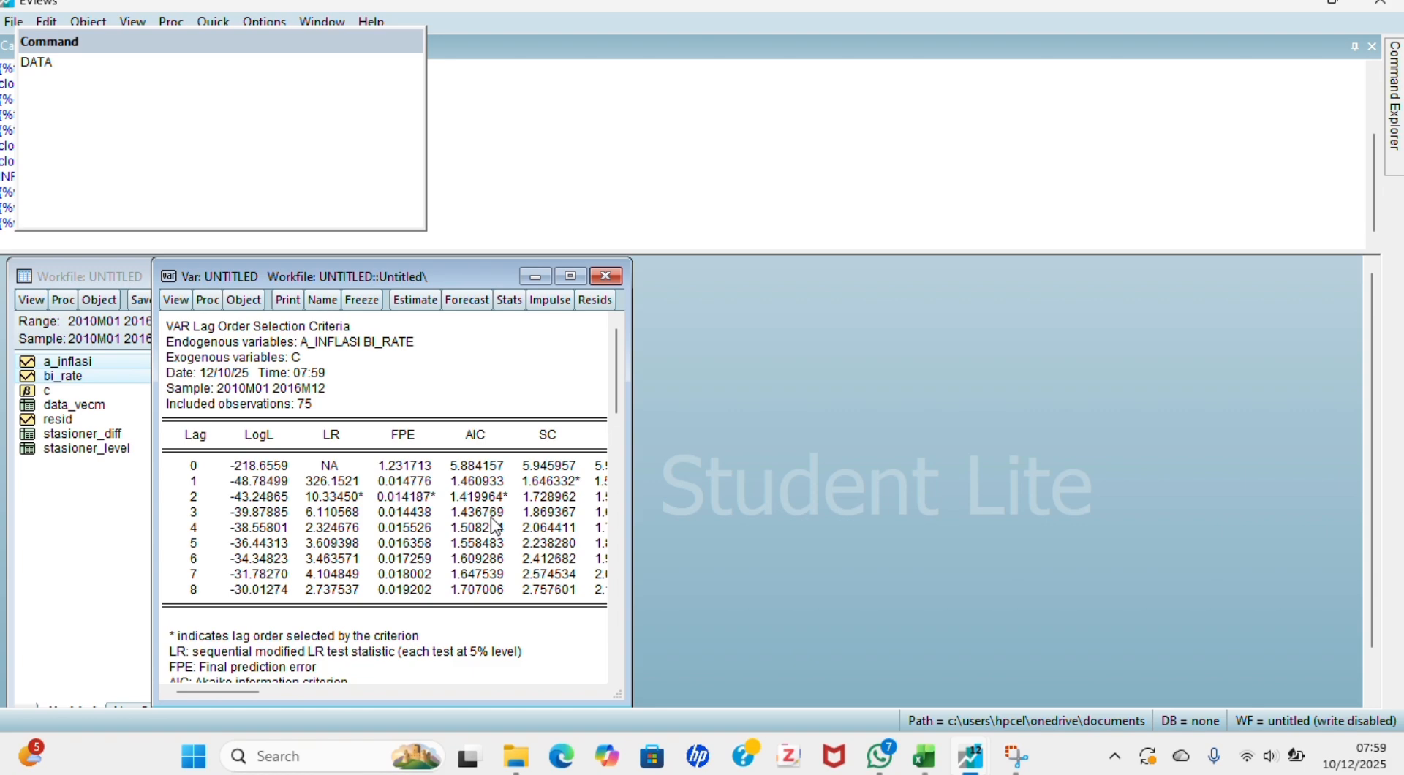
Freeze the lag order selection output as a table named LAG_OPTIMUM and close the table.
left_click(362, 301)
left_click(351, 301)
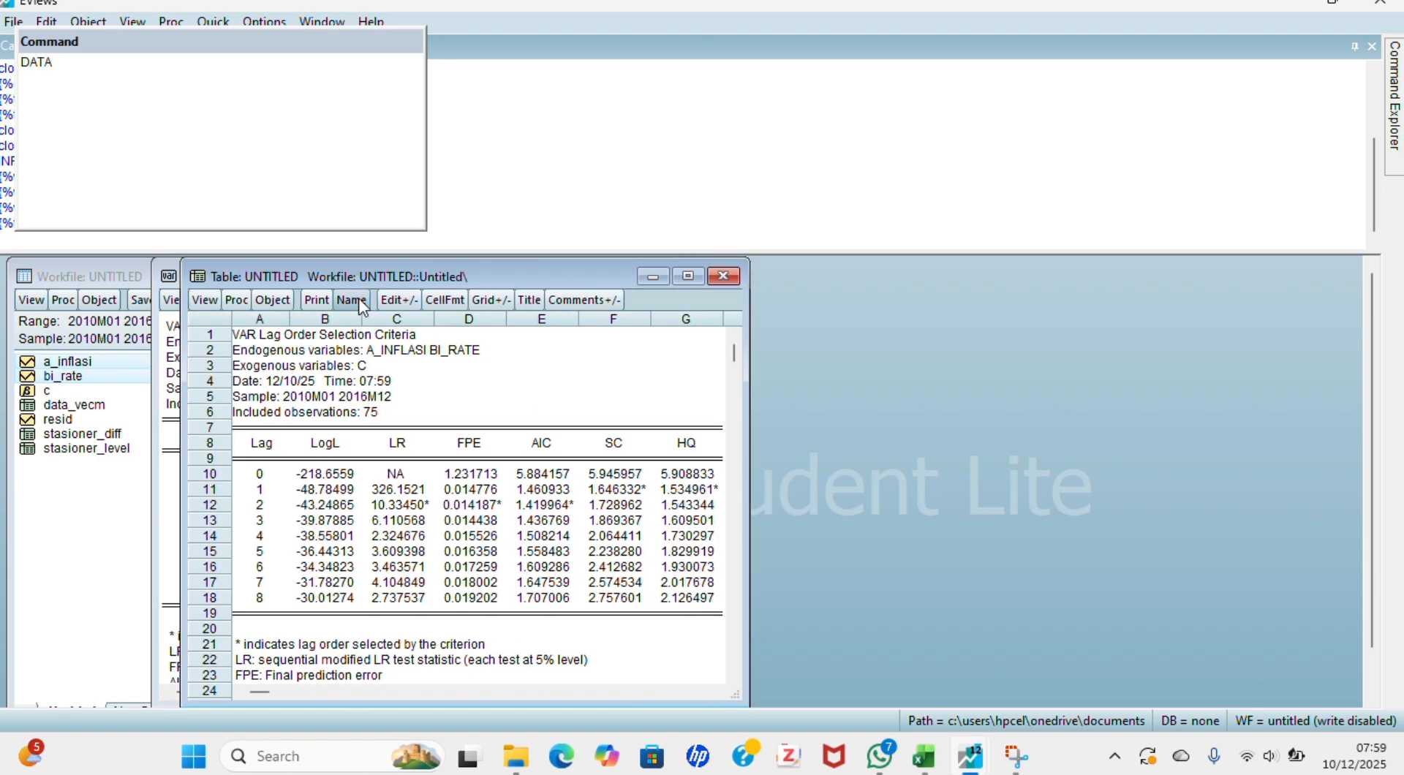
key("BackSpace")
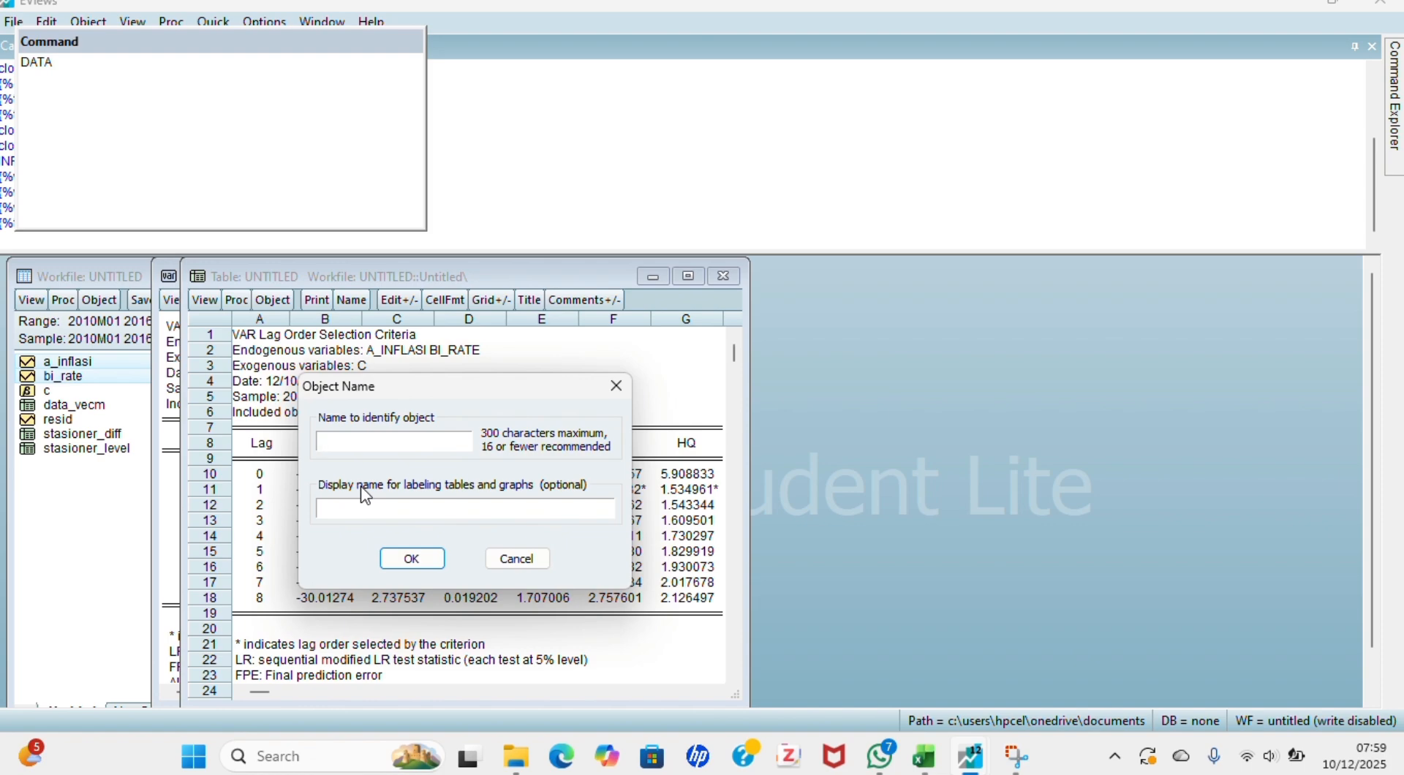
type("LAG_OPTIMUM")
left_click(410, 559)
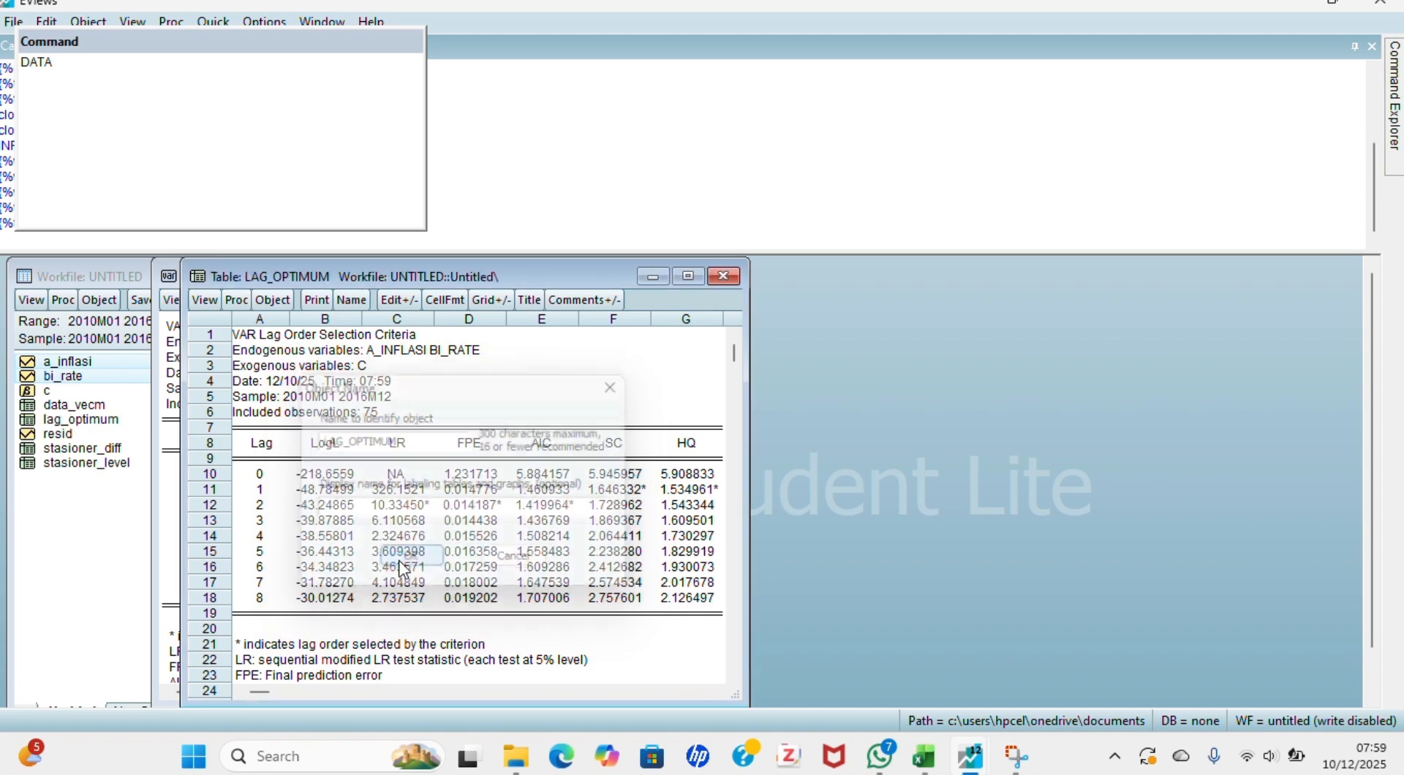
left_click(725, 275)
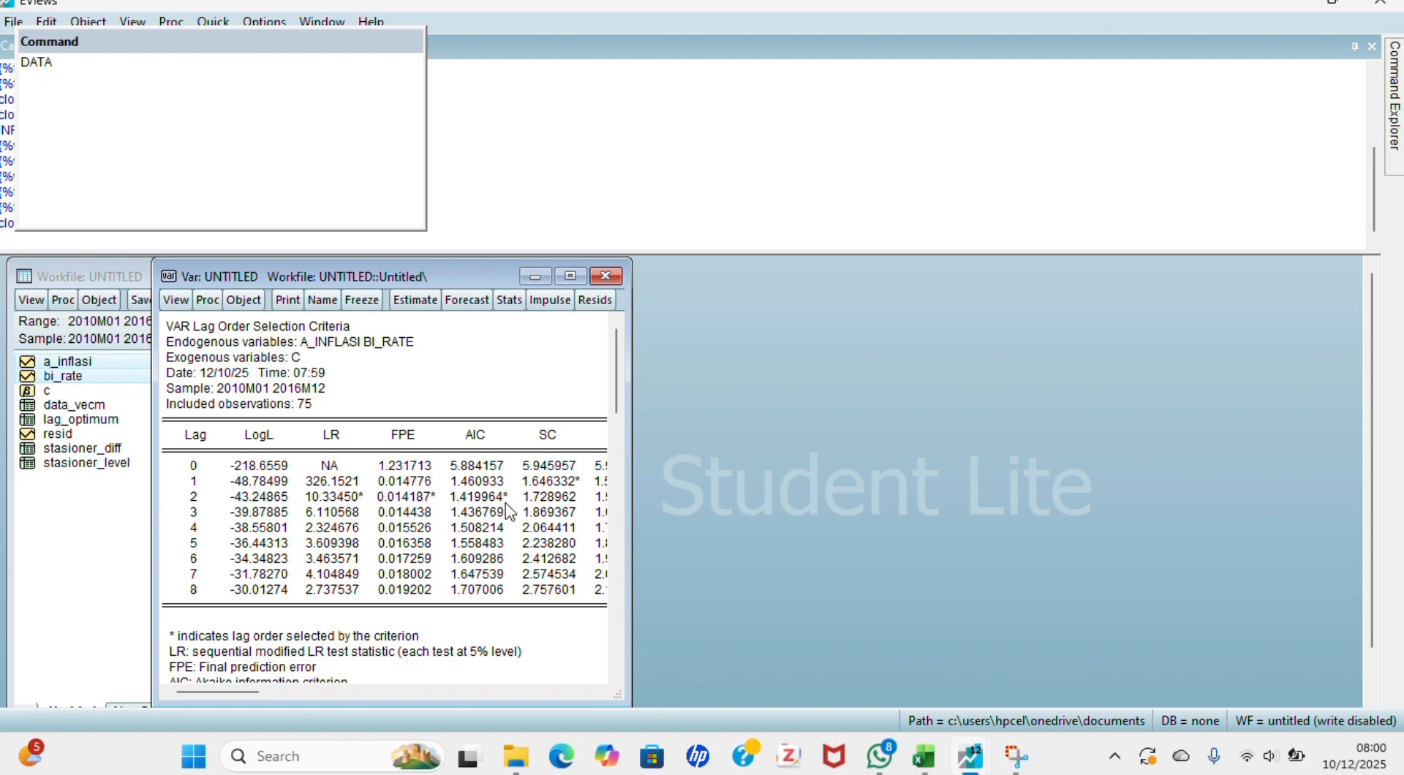
Check the VAR's stability condition by producing its AR roots table.
left_click(179, 300)
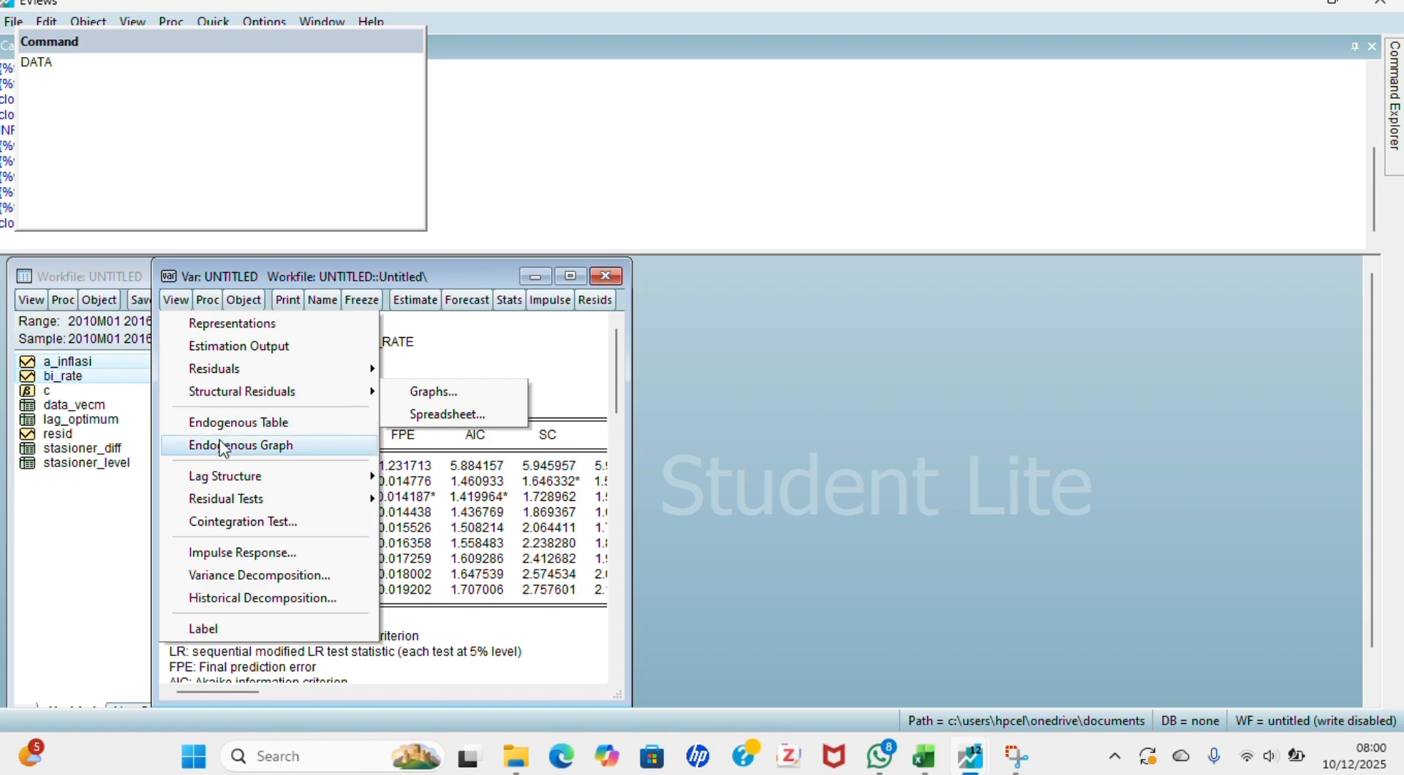
mouse_move(260, 483)
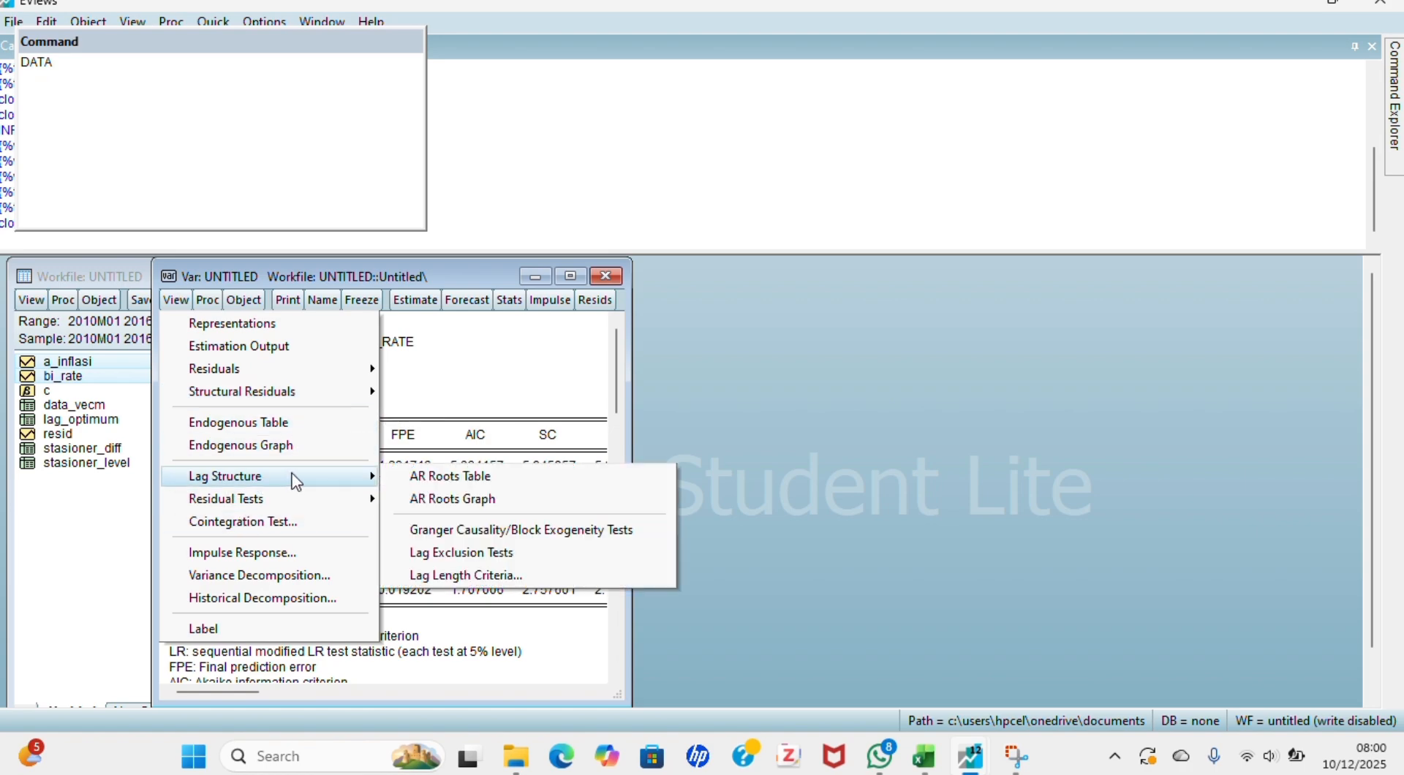
left_click(398, 479)
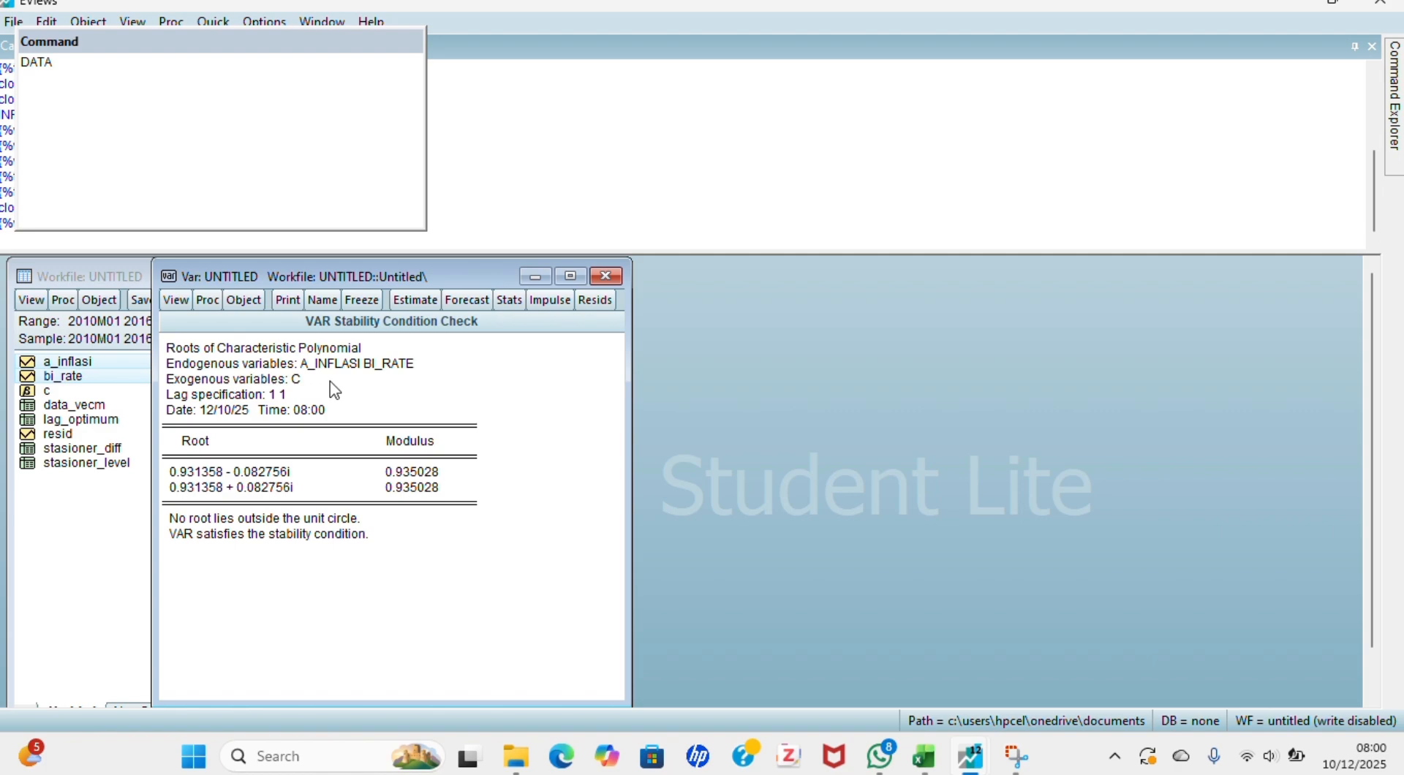
Freeze the VAR stability check output as a table named UJI_STABILITAS and close the table.
left_click(356, 300)
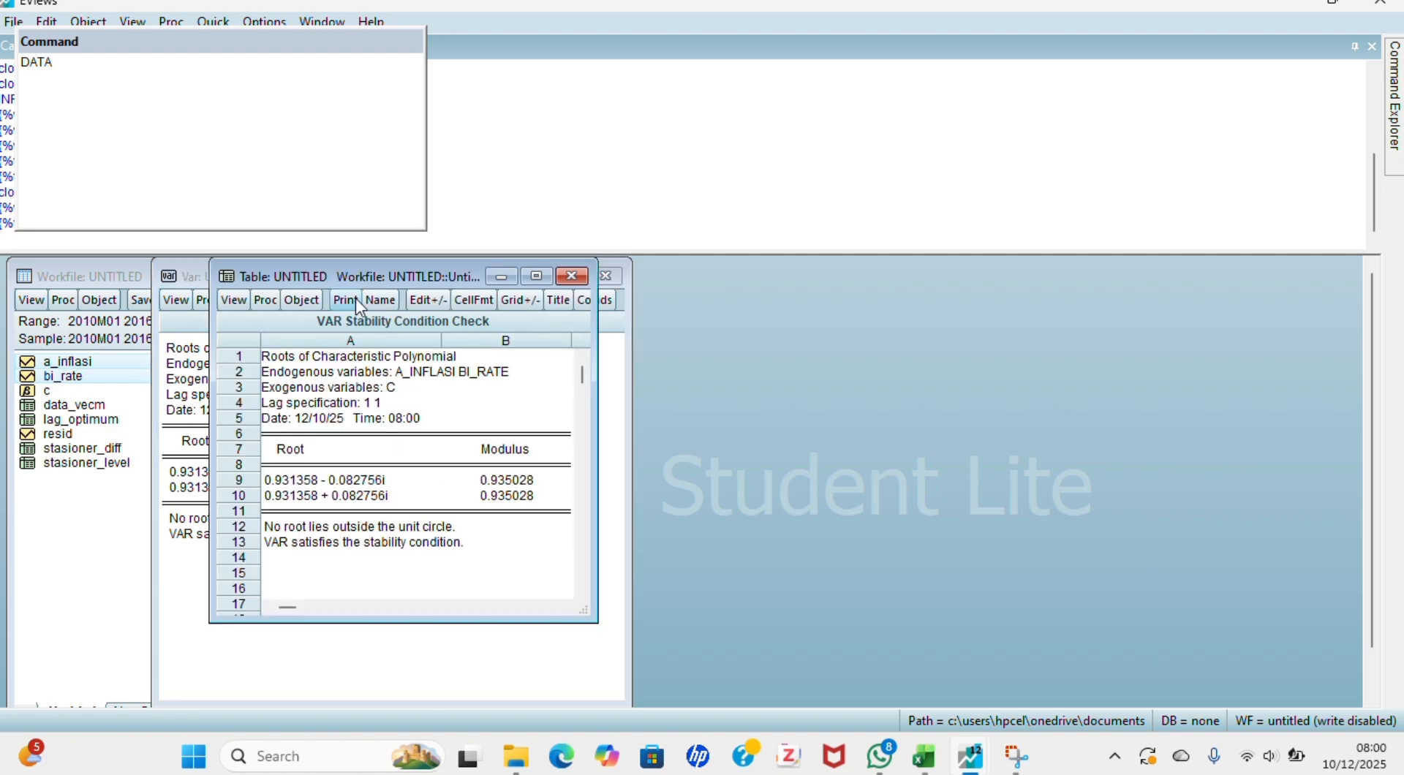
left_click(376, 298)
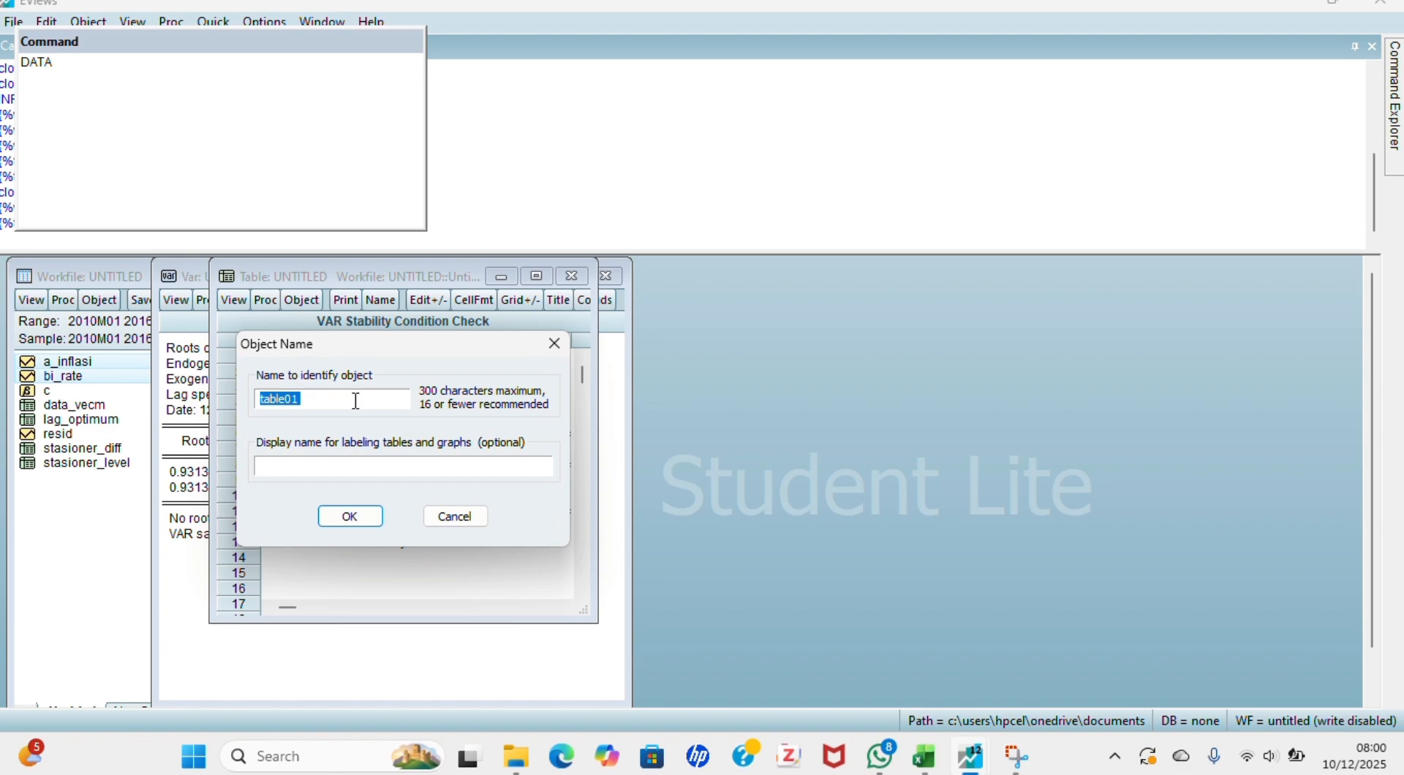
key("BackSpace")
type("UJI_STABILITAS")
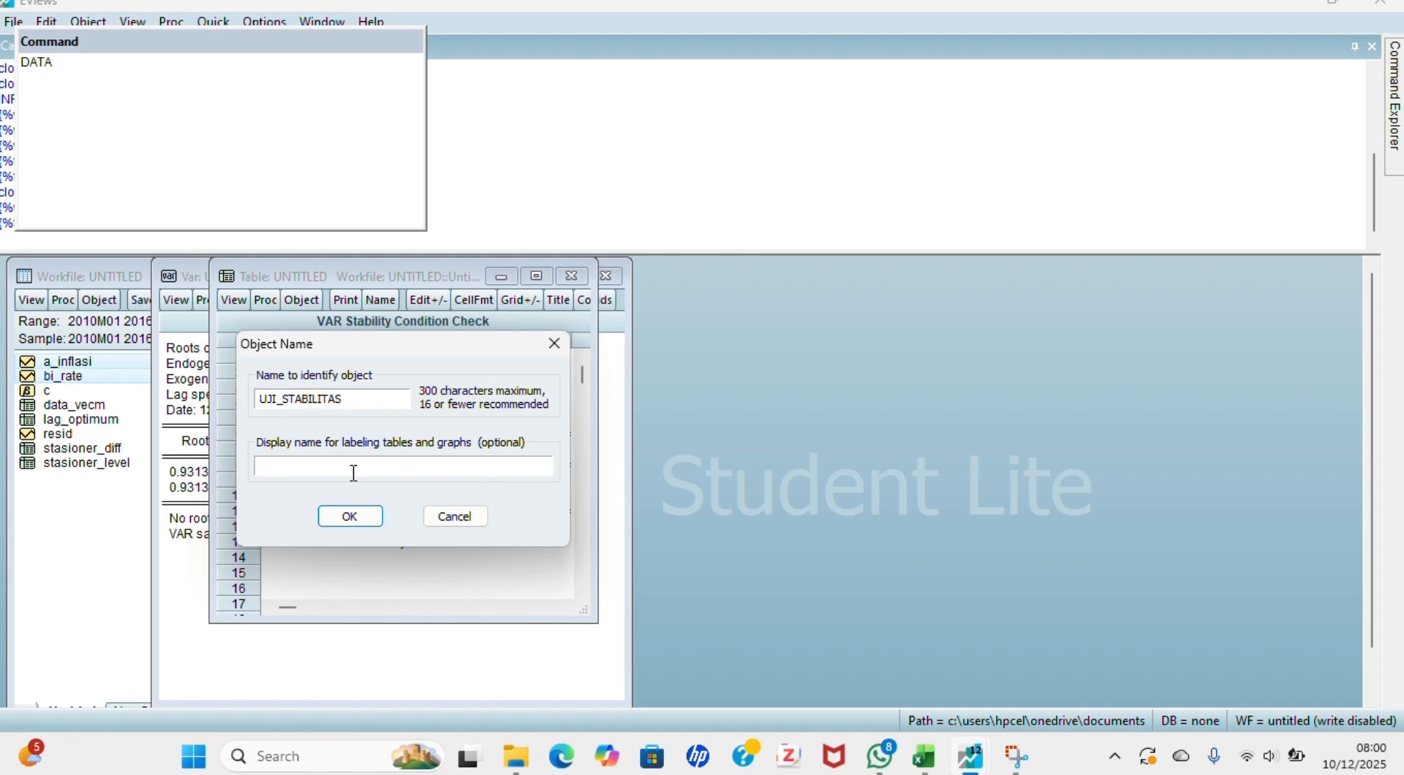
left_click(359, 517)
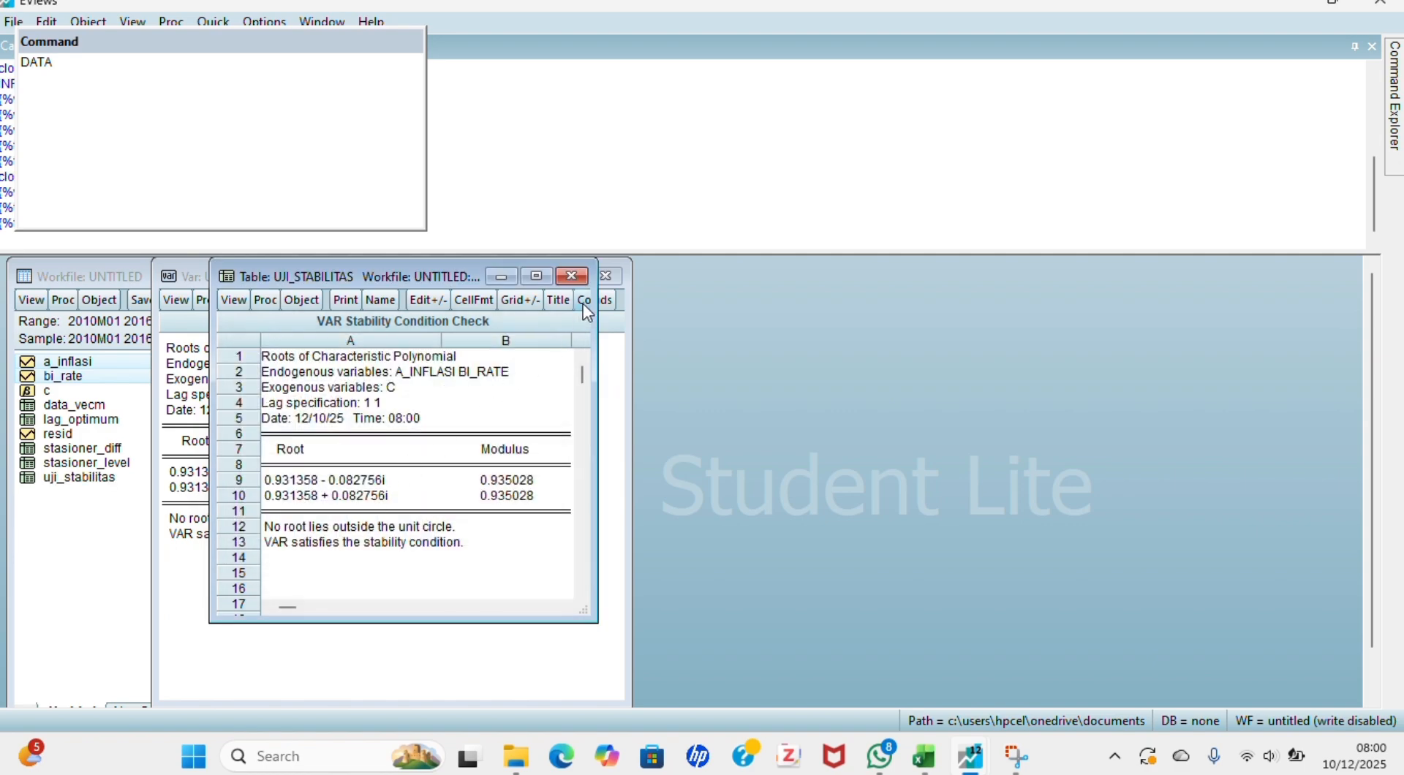
left_click(583, 276)
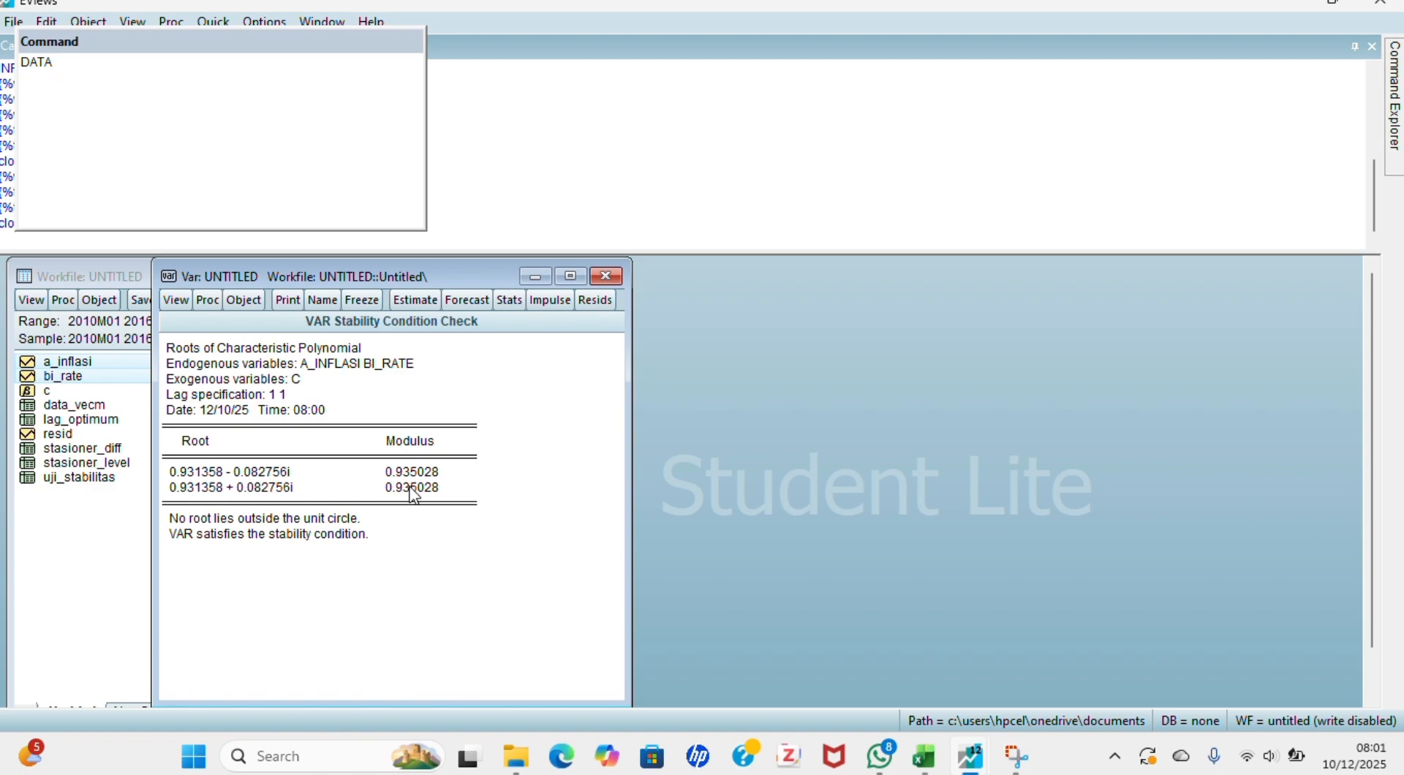
Run a Johansen cointegration test on the VAR with intercept (no trend) in CE and test VAR, lag intervals 1 1 and MHM size 0.05.
left_click(183, 301)
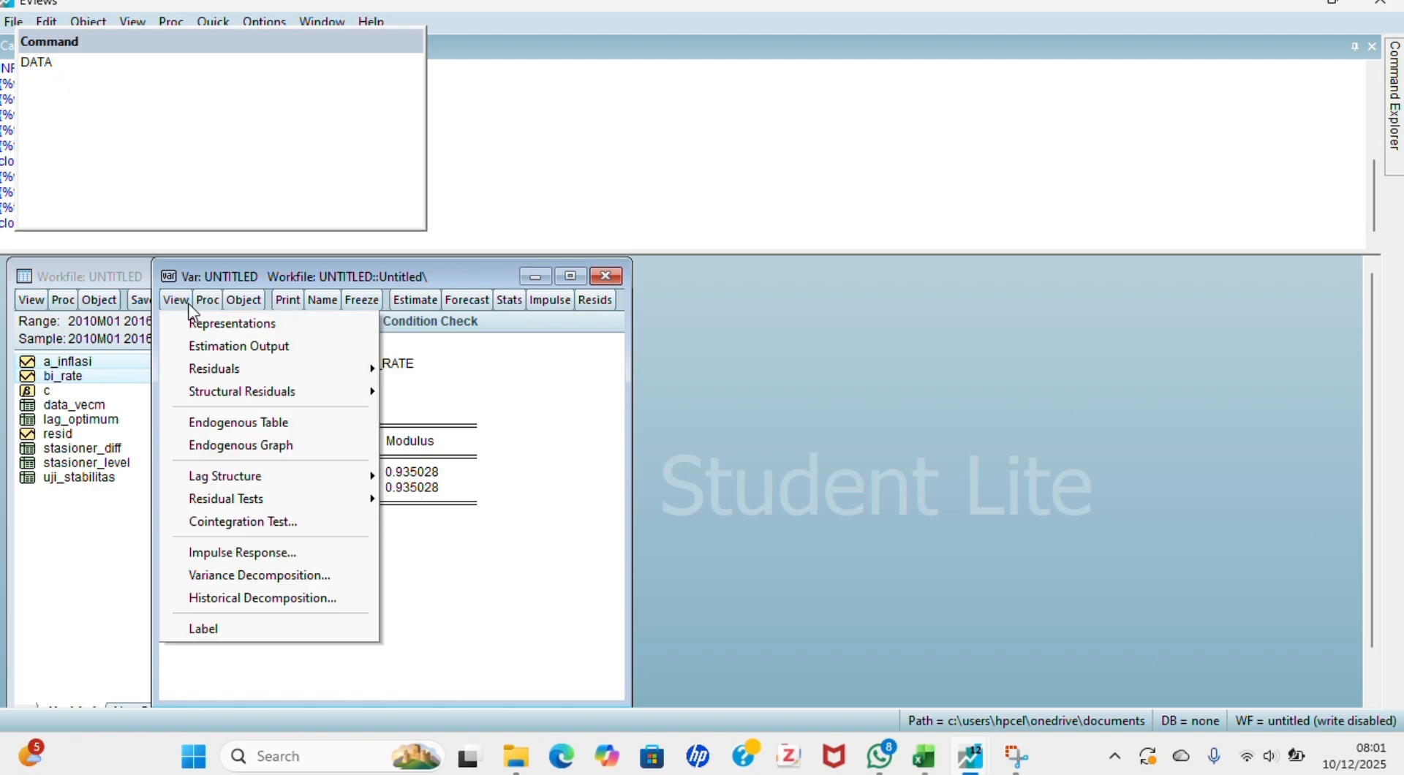
left_click(278, 522)
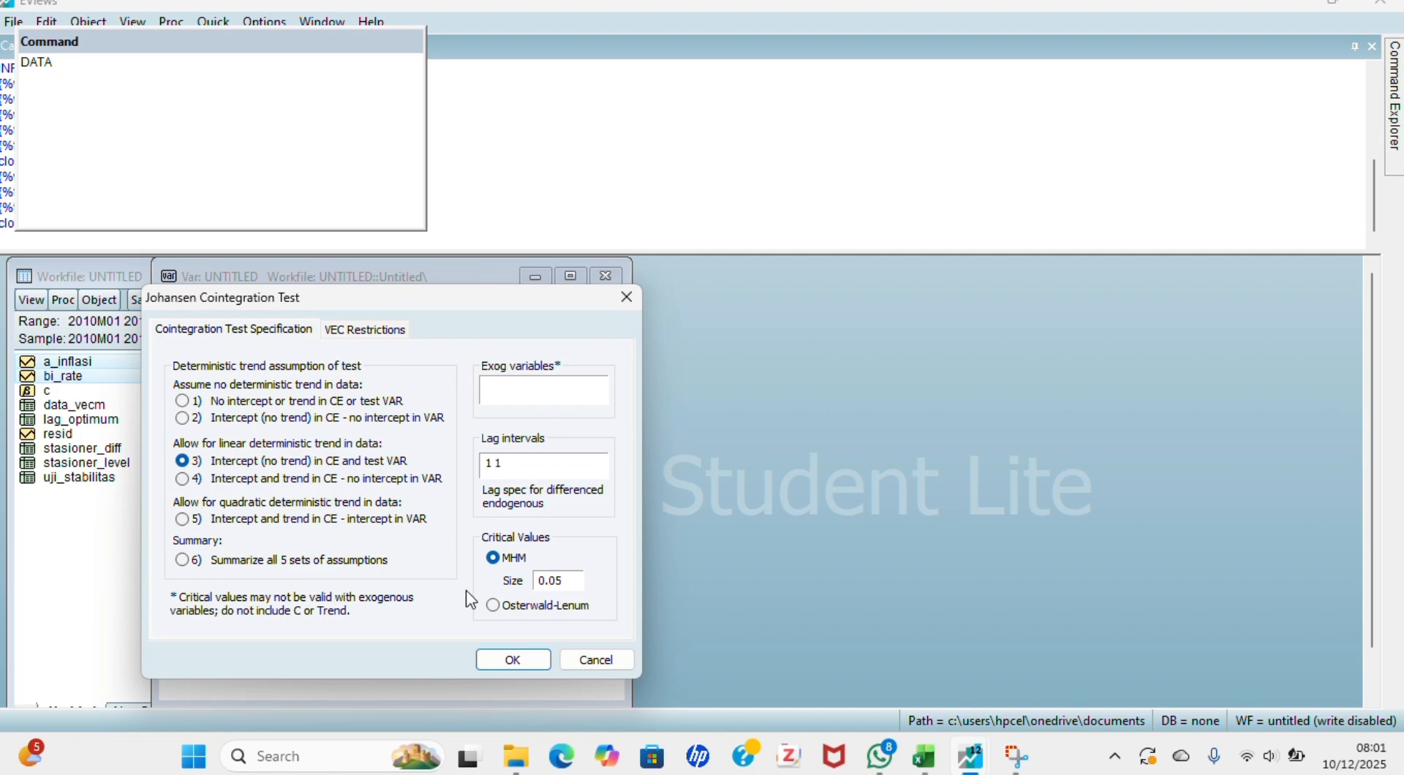
left_click(524, 667)
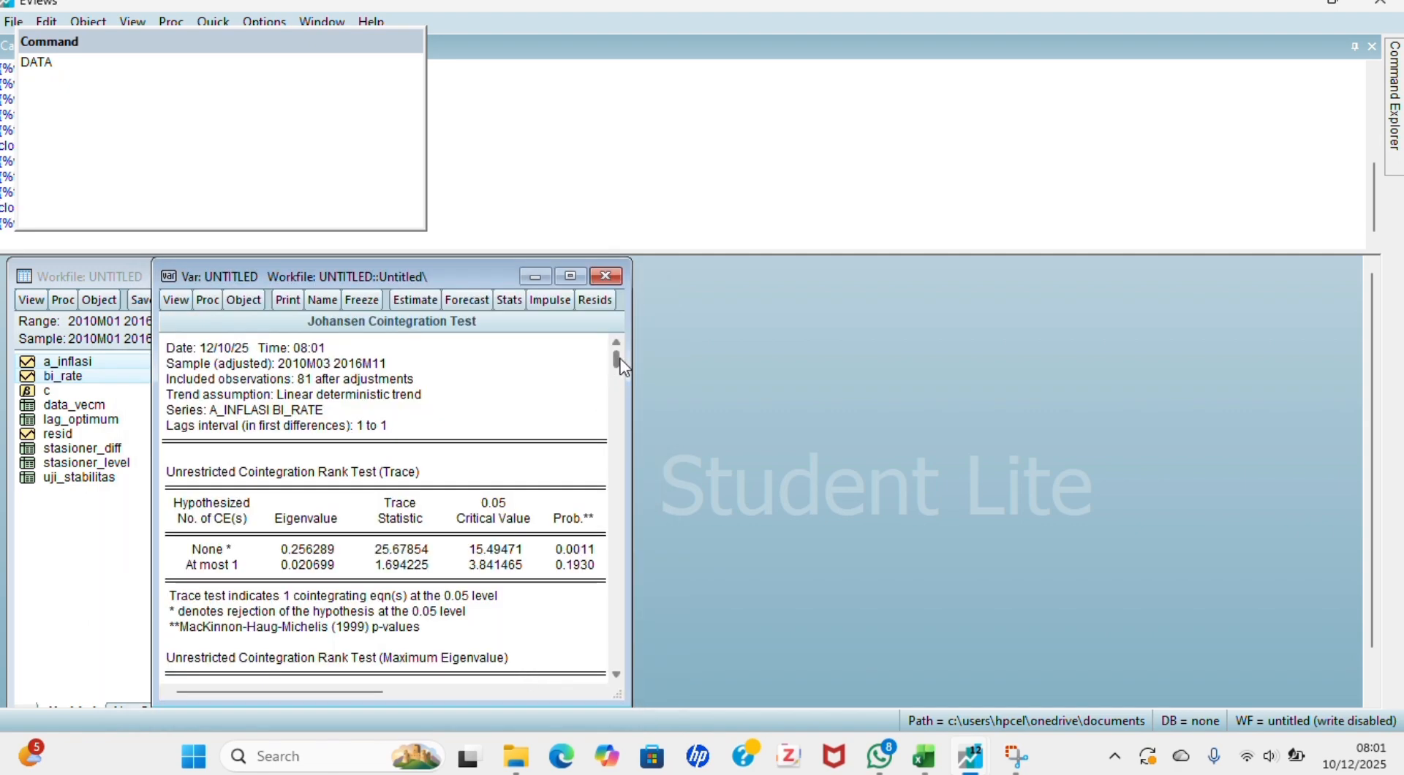
Freeze the Johansen cointegration test output as a table named UJI_KOINTEGRASI and close the table.
left_click_drag(618, 362, 636, 439)
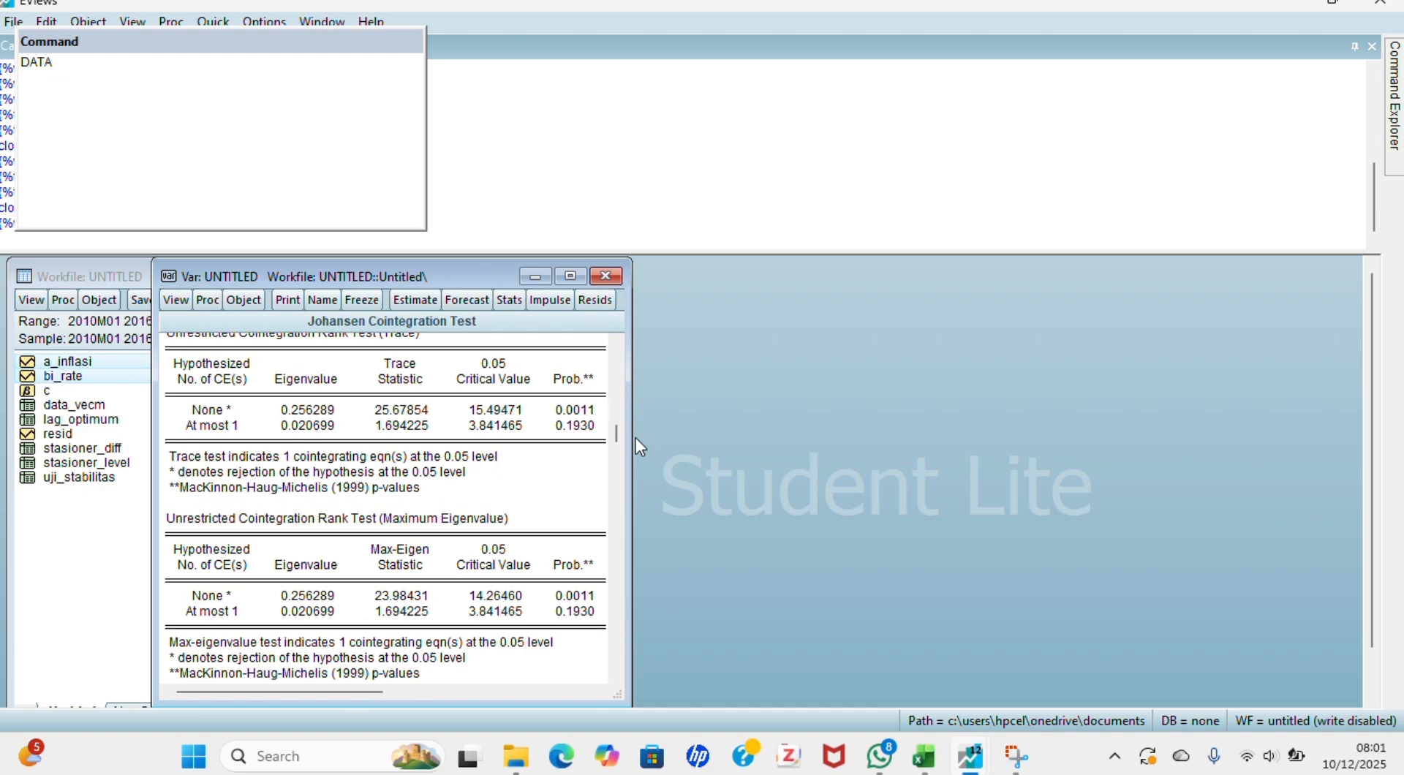
left_click(355, 295)
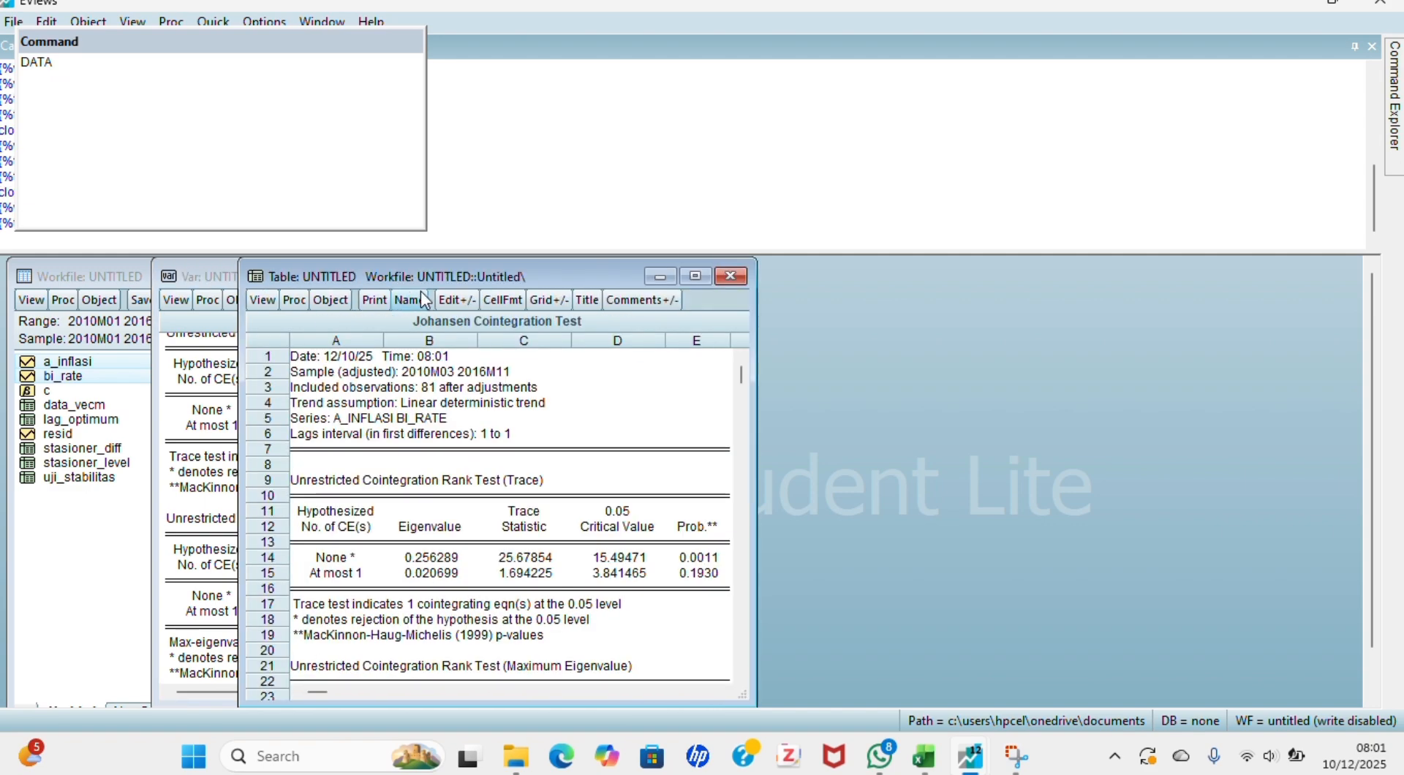
left_click(422, 300)
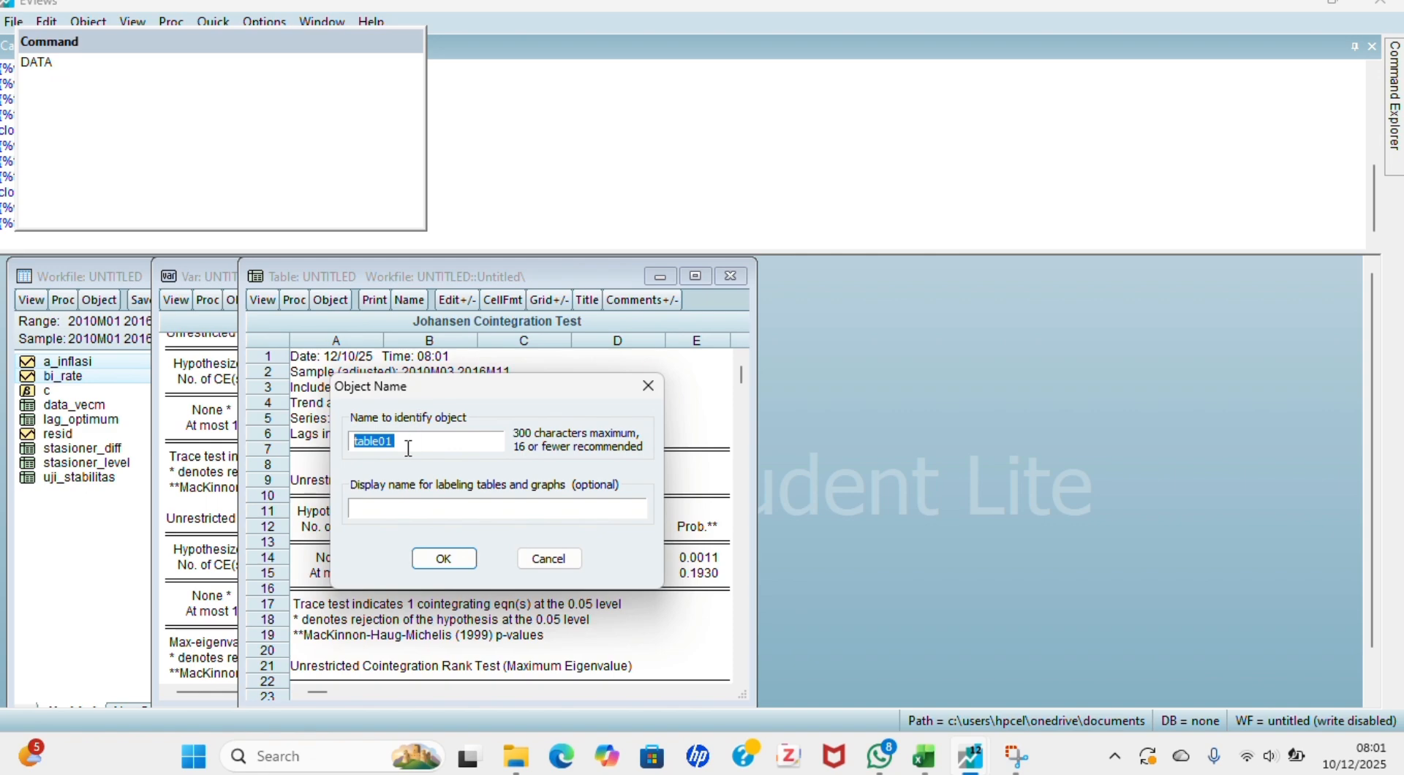
key("BackSpace")
type("UJI_KOINTEGRASI")
left_click(444, 560)
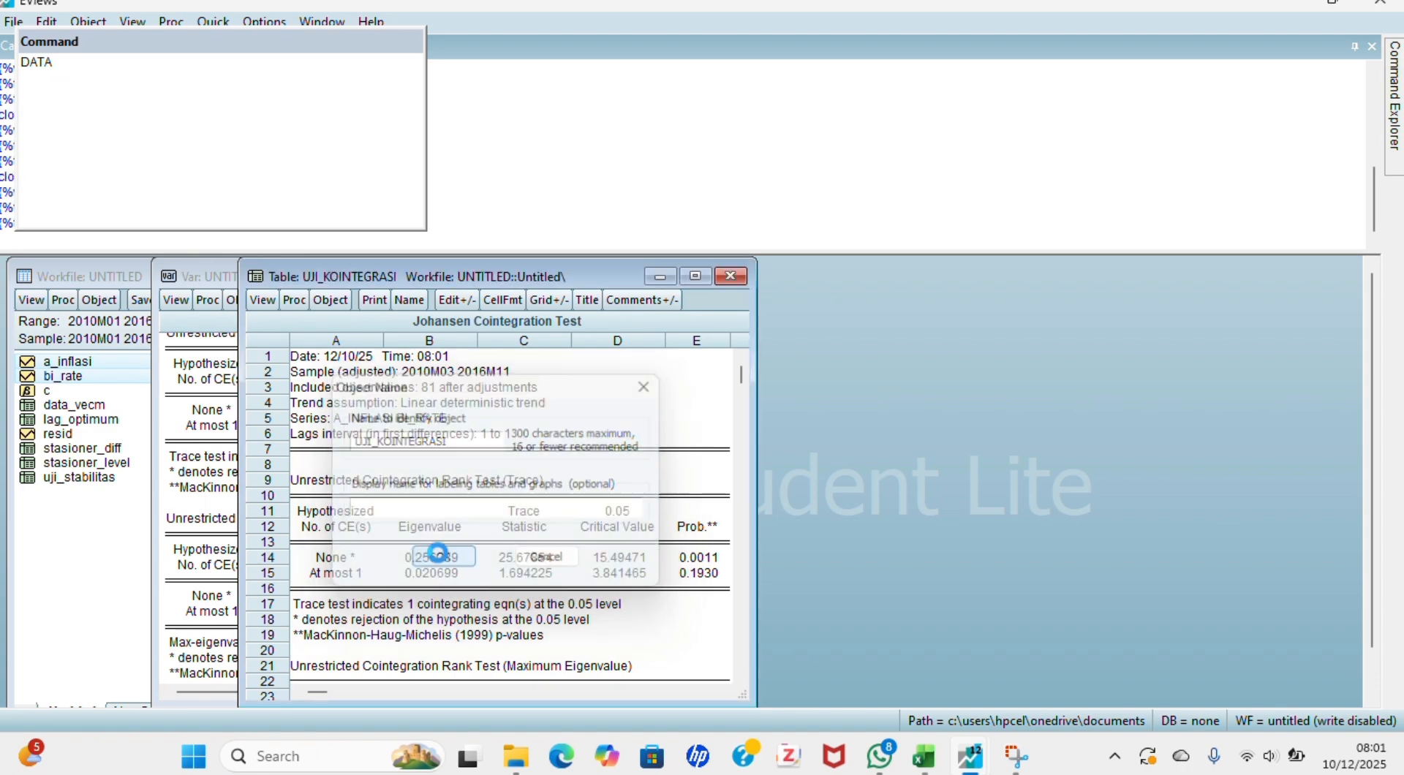
left_click(722, 276)
Re-estimate the VAR as a Vector Error Correction model of a_inflasi and bi_rate with lag intervals 1 1.
scroll(670, 301, "down", 3)
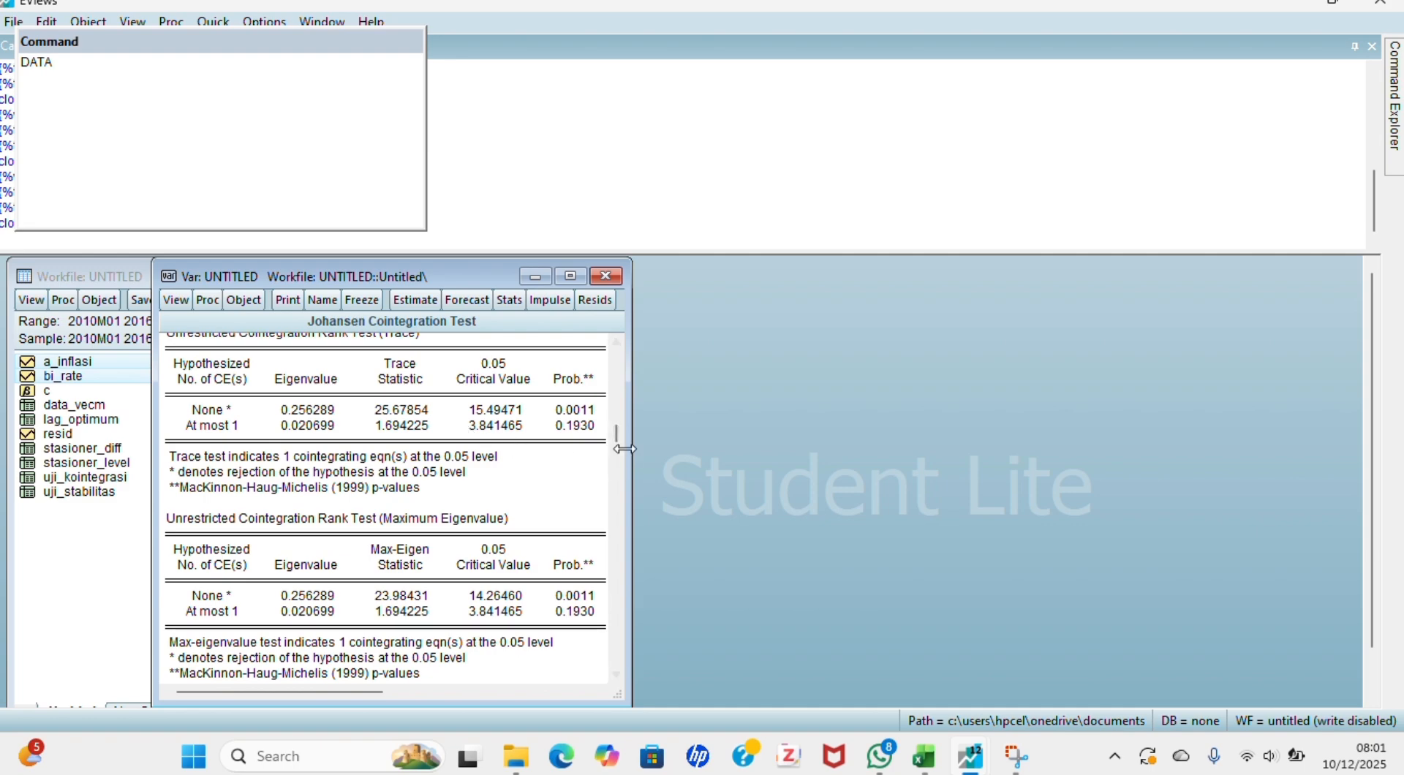
mouse_move(624, 449)
left_mouse_down()
mouse_move(611, 447)
mouse_move(642, 445)
mouse_move(629, 432)
left_mouse_up()
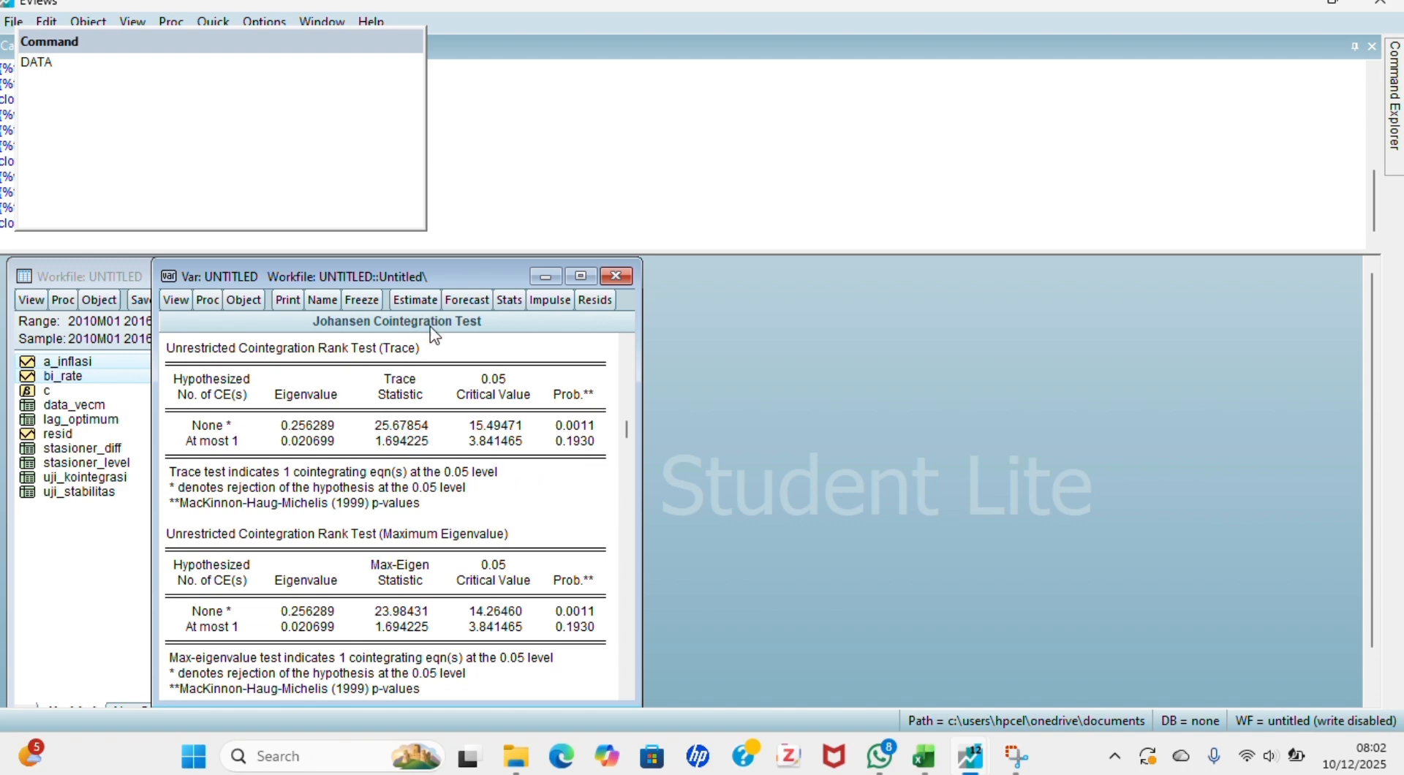
left_click(428, 306)
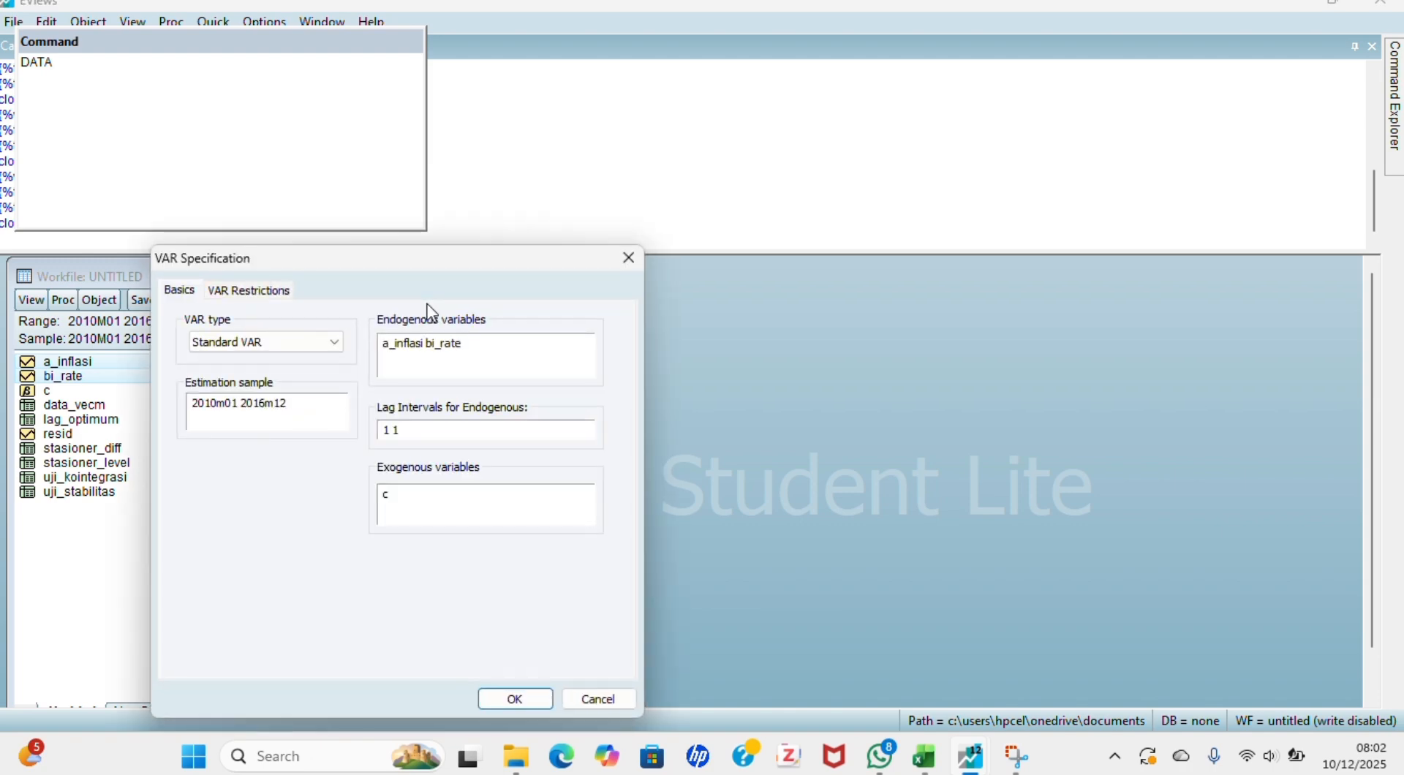
left_click(296, 343)
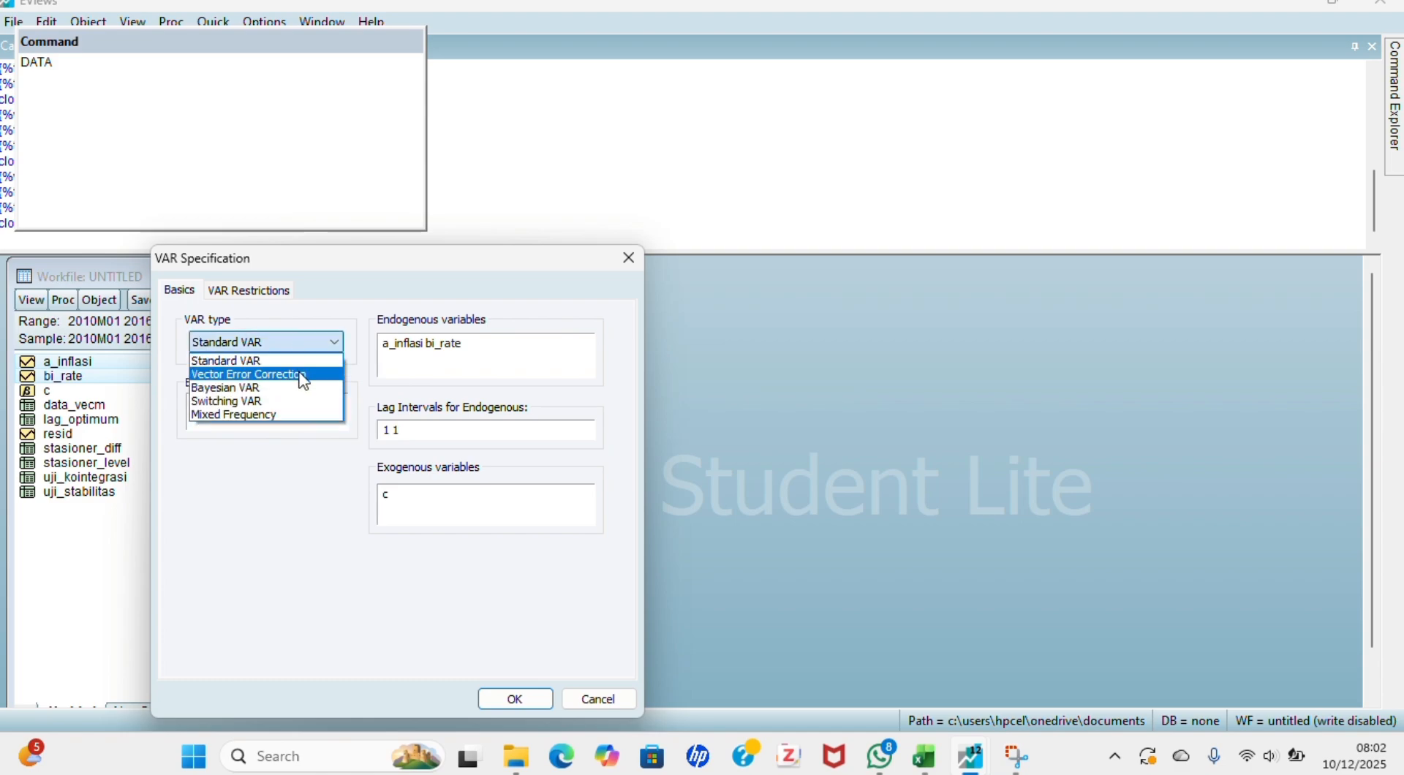
left_click(304, 375)
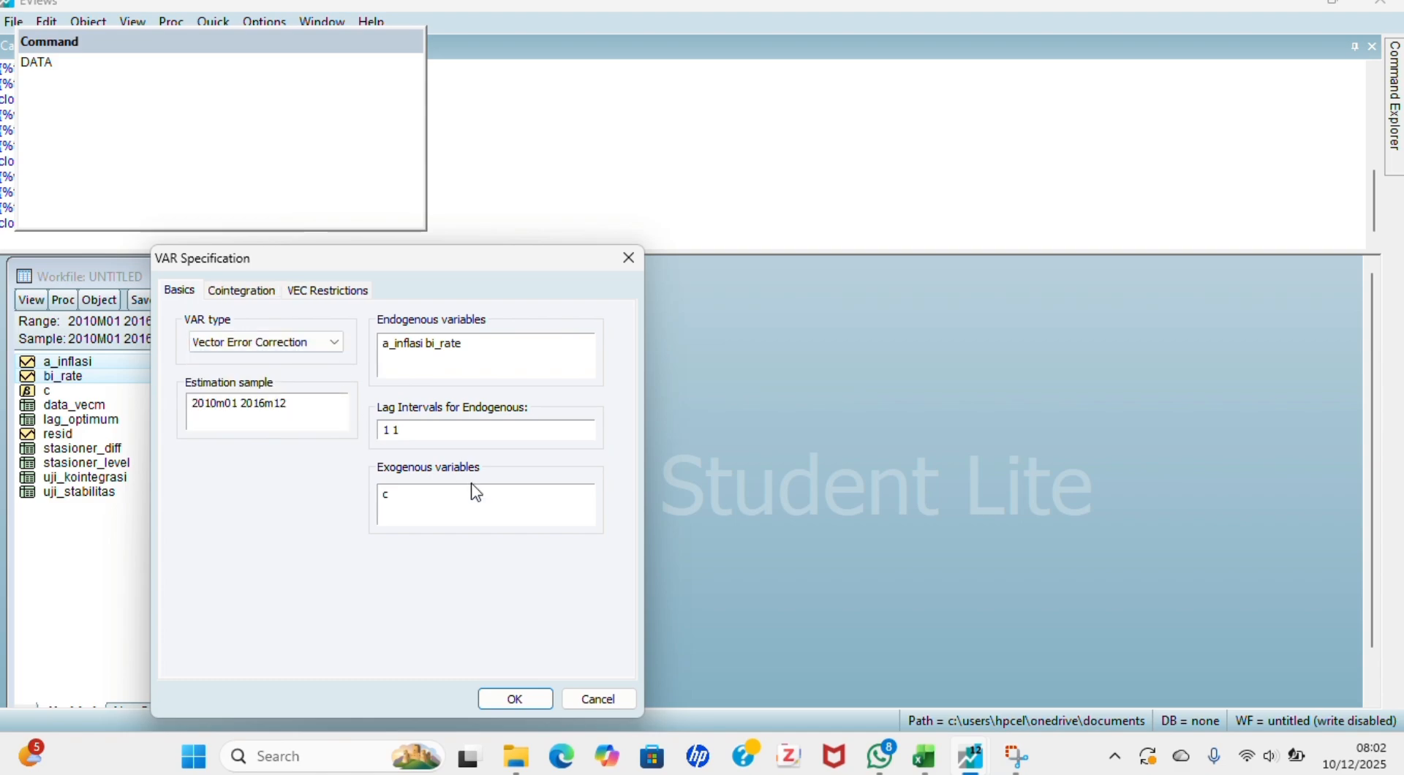
left_click(531, 698)
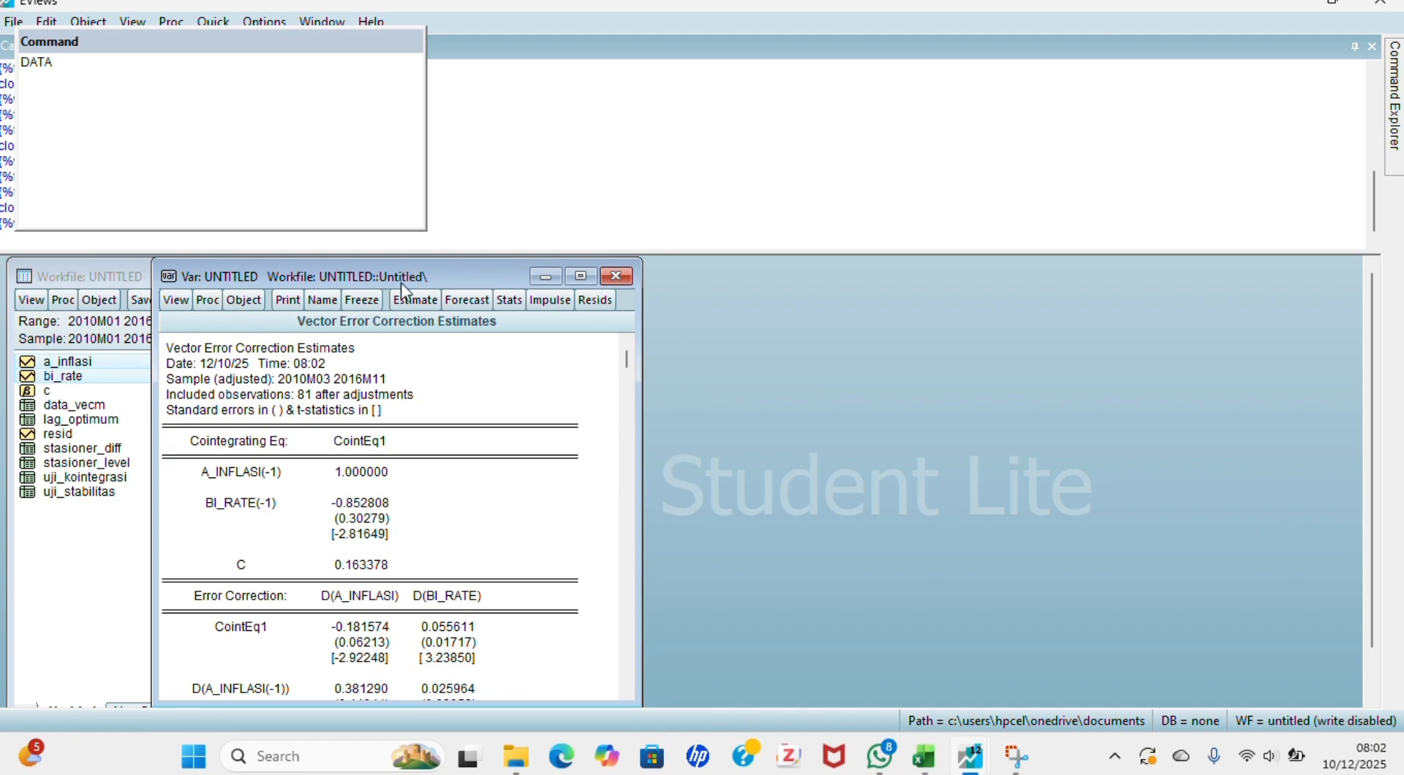
Freeze the Vector Error Correction estimates as a table named MODEL_VECM and close the table.
left_click(372, 301)
left_click(438, 299)
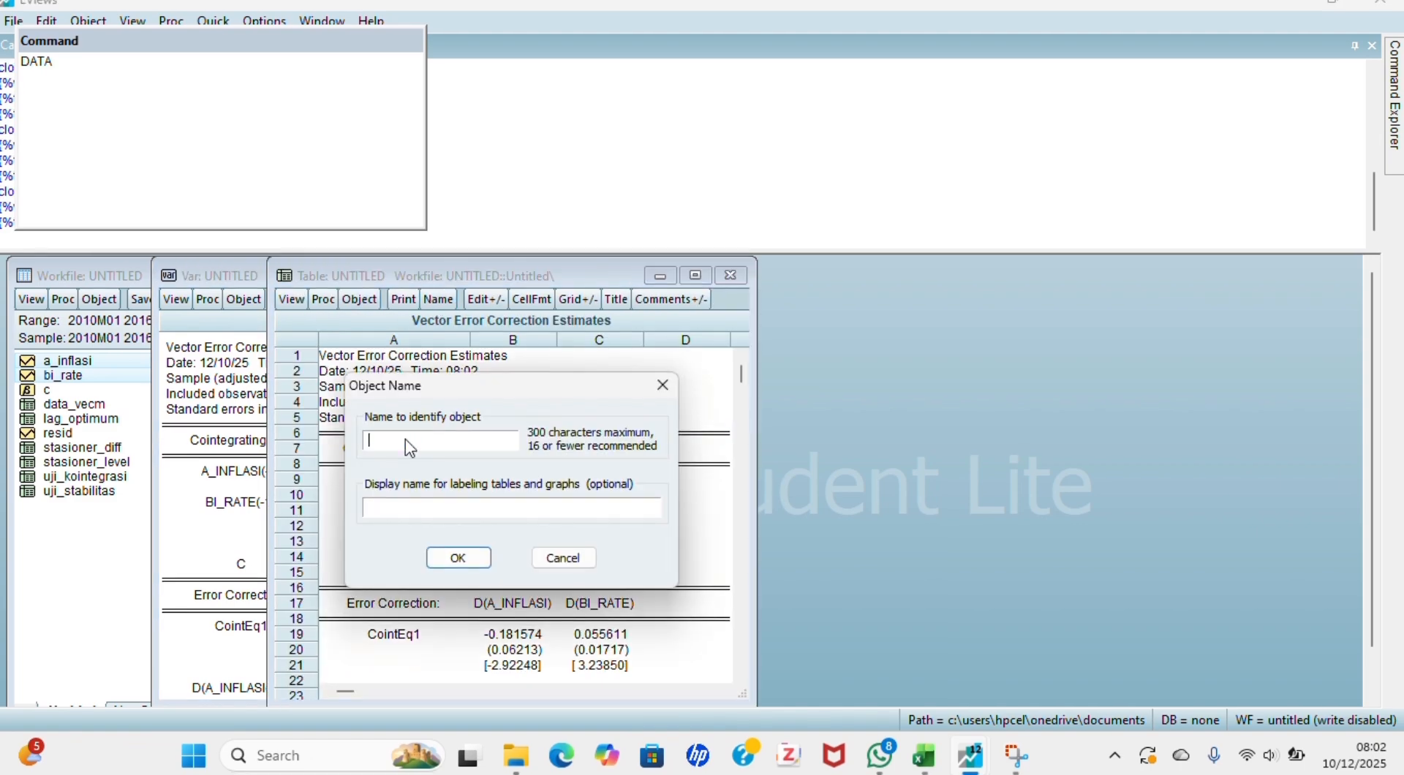
type("MODEL_VECM")
left_click(458, 558)
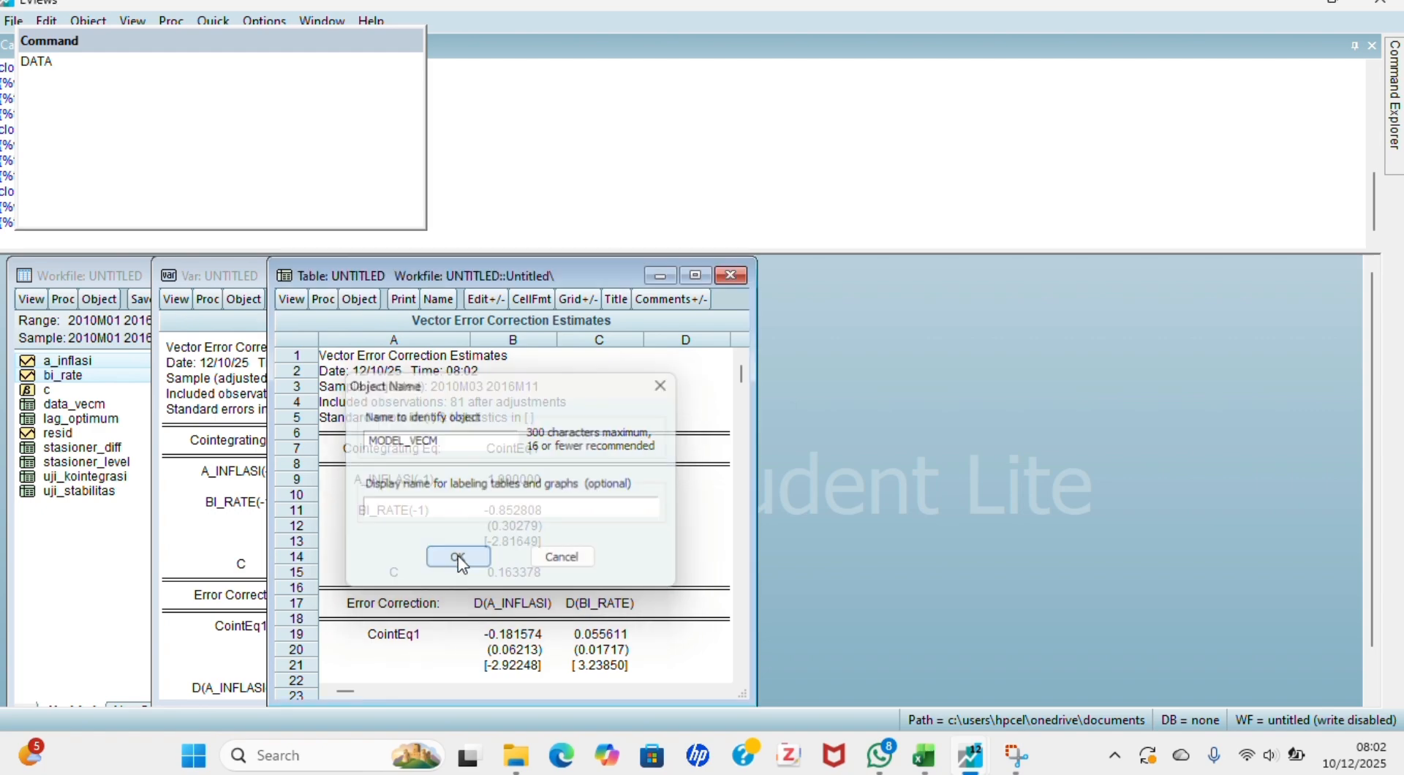
left_click(732, 276)
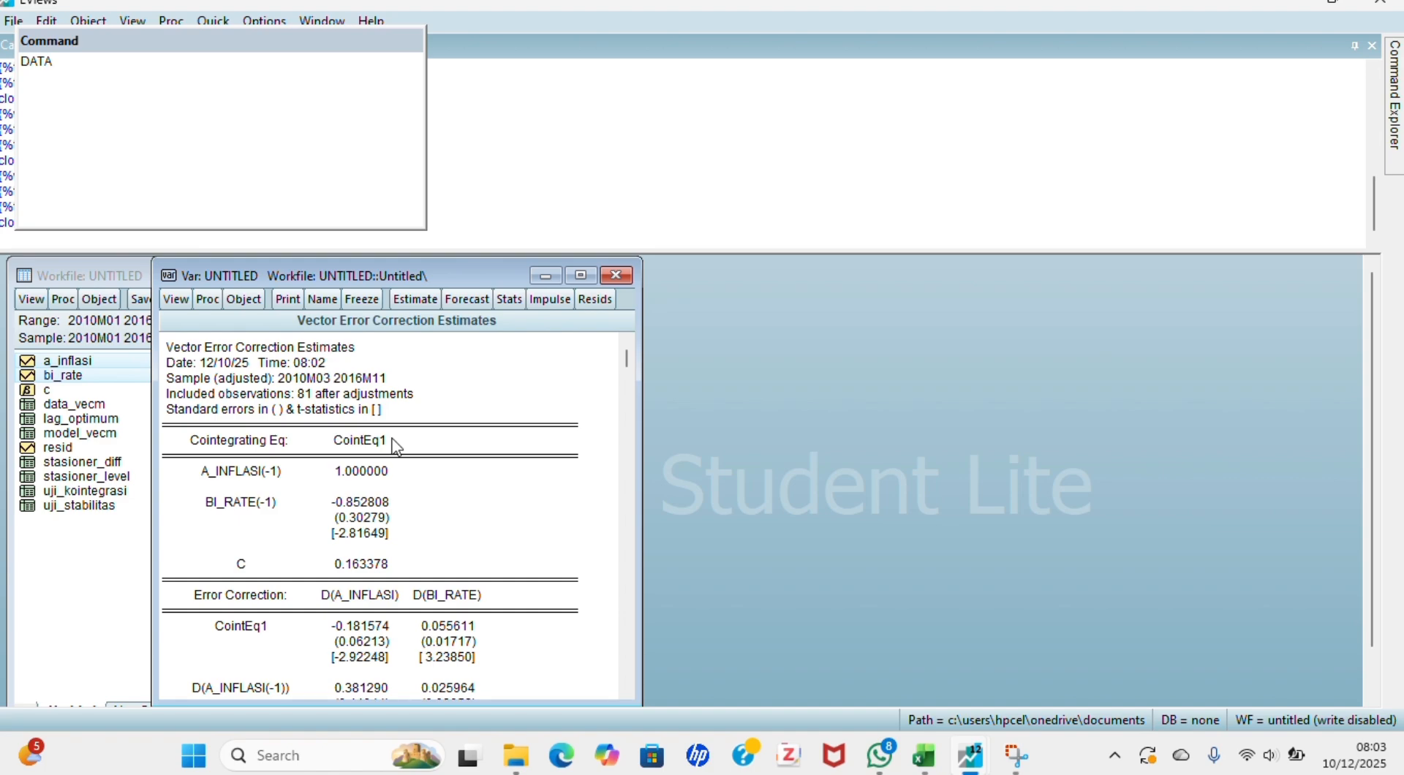
Produce impulse response graphs for a_inflasi and bi_rate with a horizon length of 20, and widen the VAR window.
left_click(175, 300)
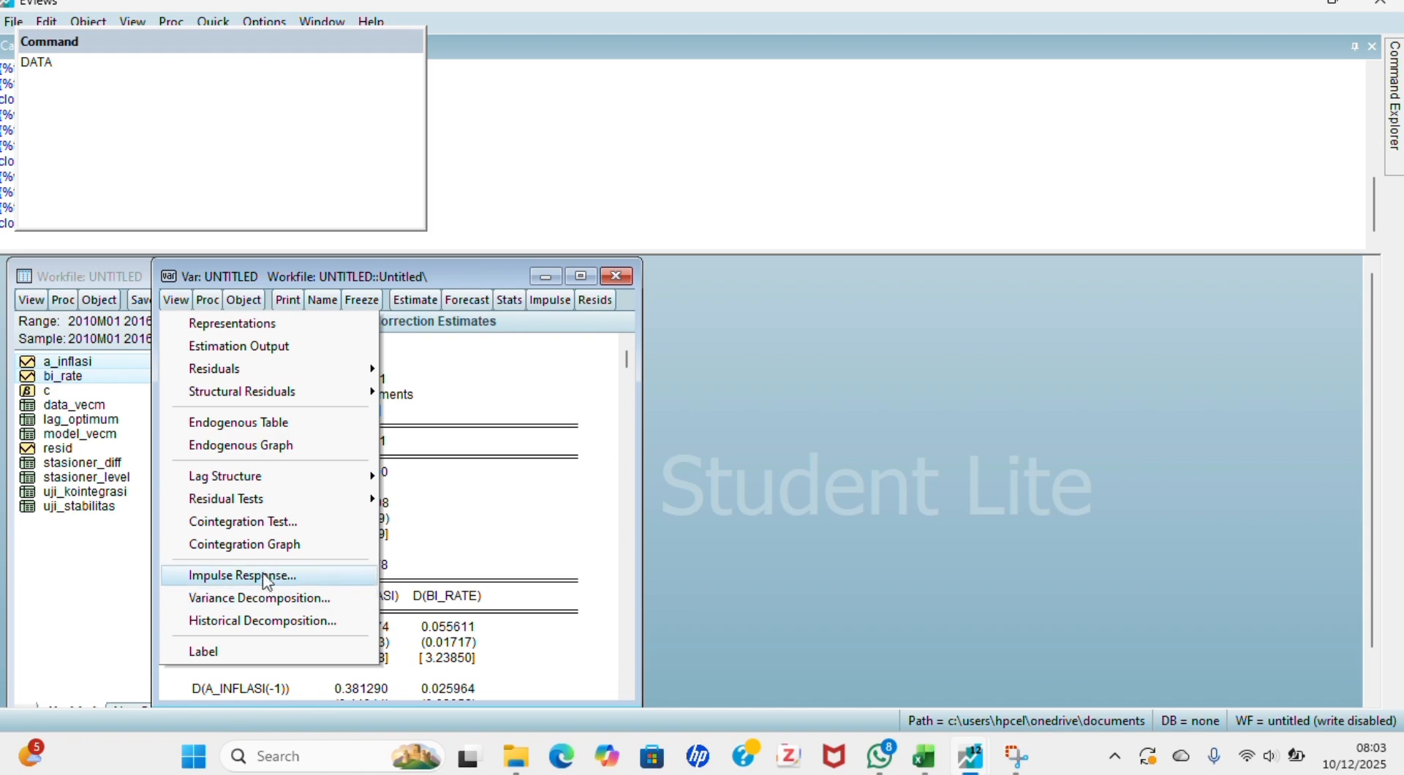
left_click(284, 570)
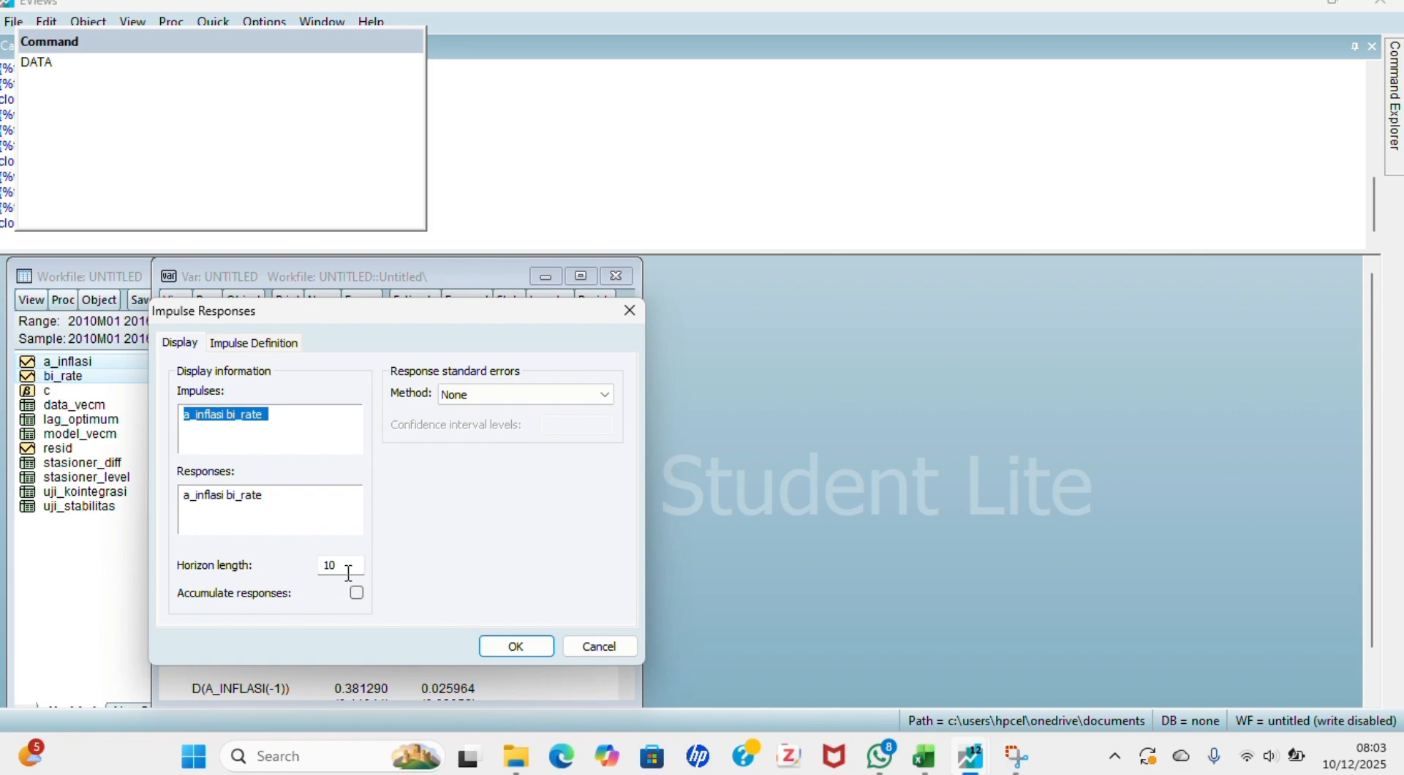
left_click_drag(349, 567, 322, 566)
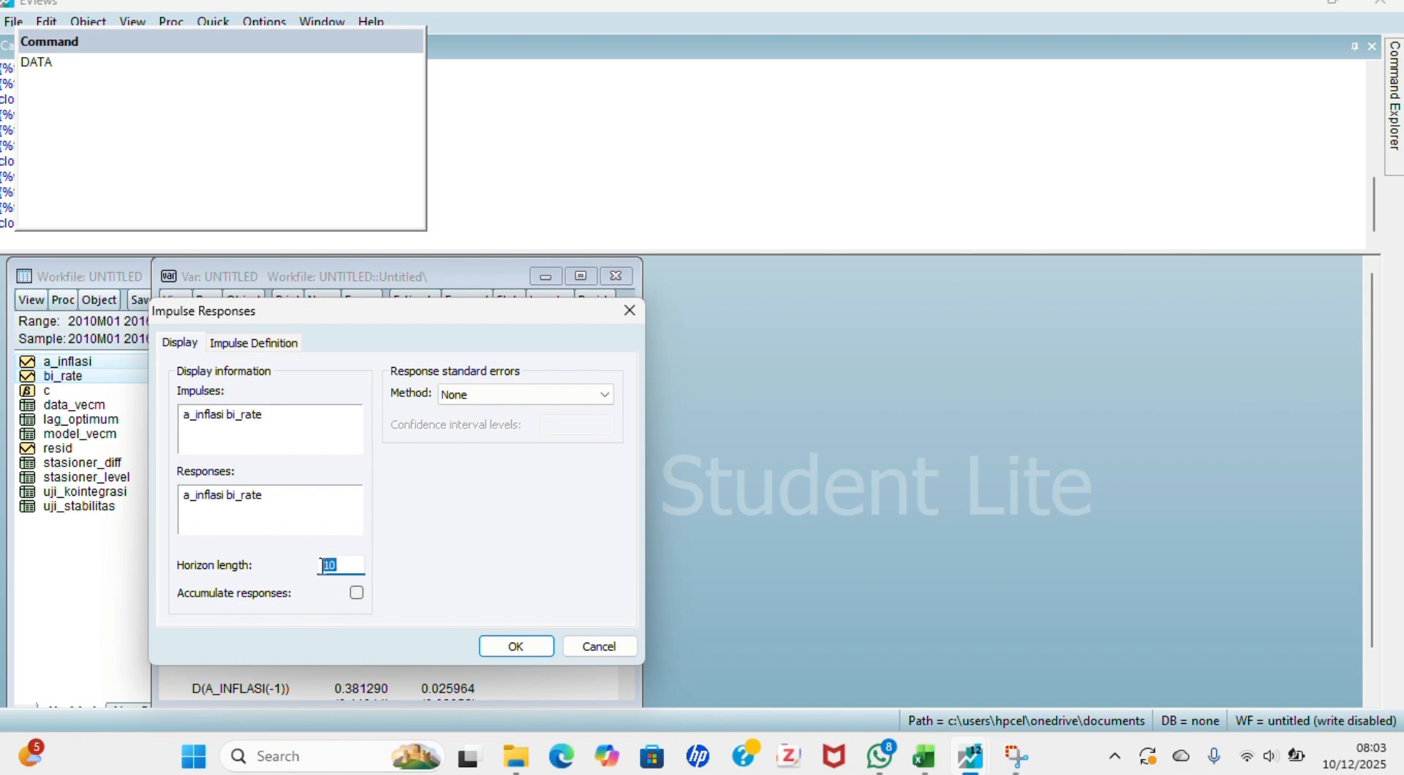
type("20")
left_click(543, 651)
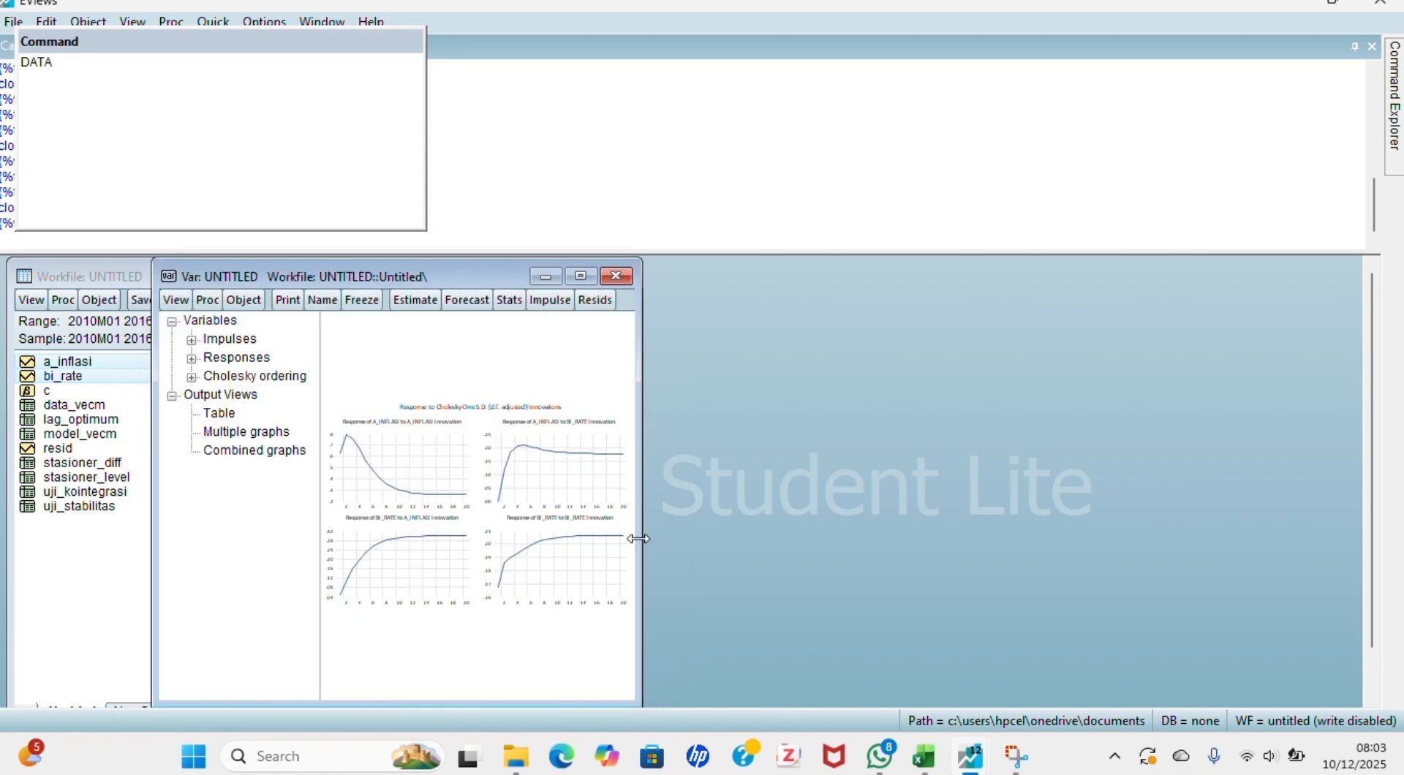
left_click_drag(640, 526, 794, 522)
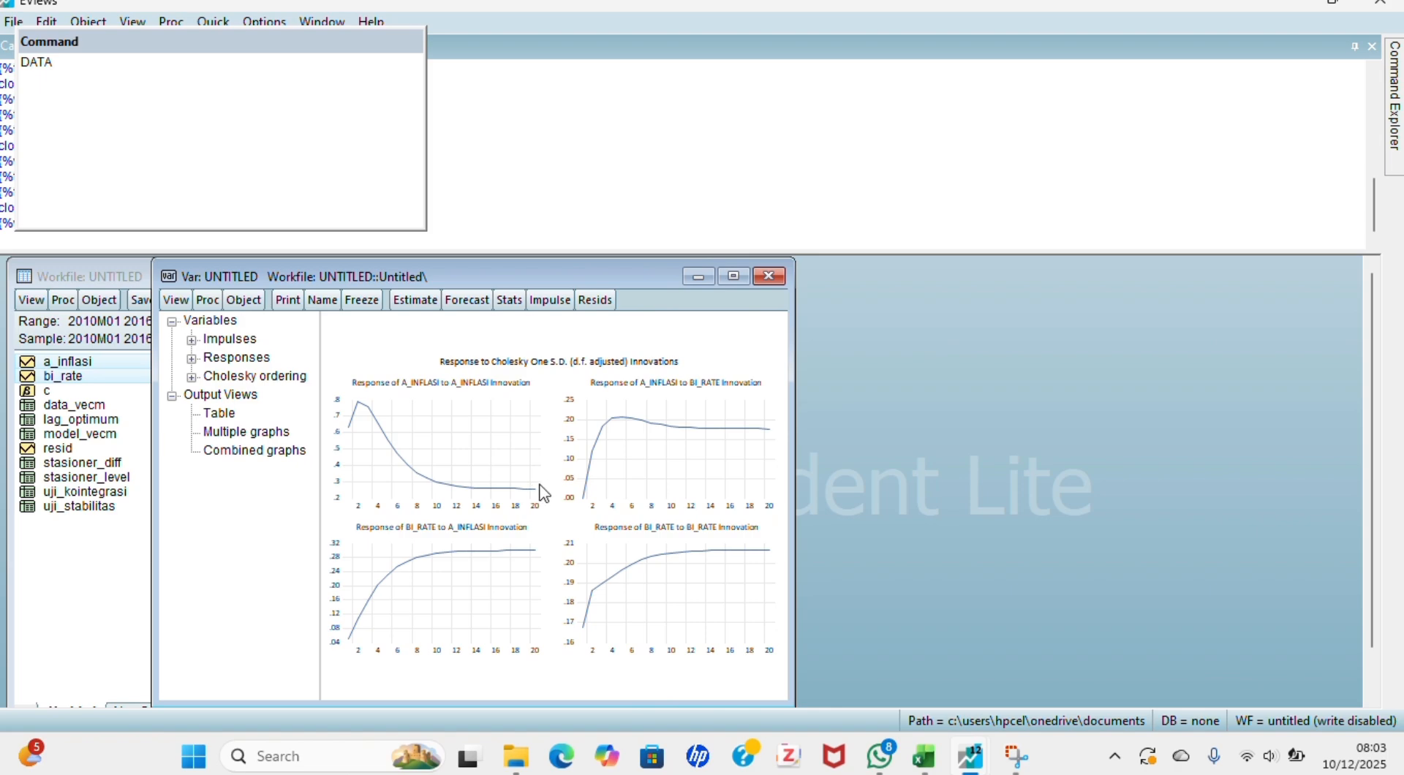
Freeze the impulse response graphs as a graph object named IRF and close it.
left_click(375, 306)
left_click(468, 300)
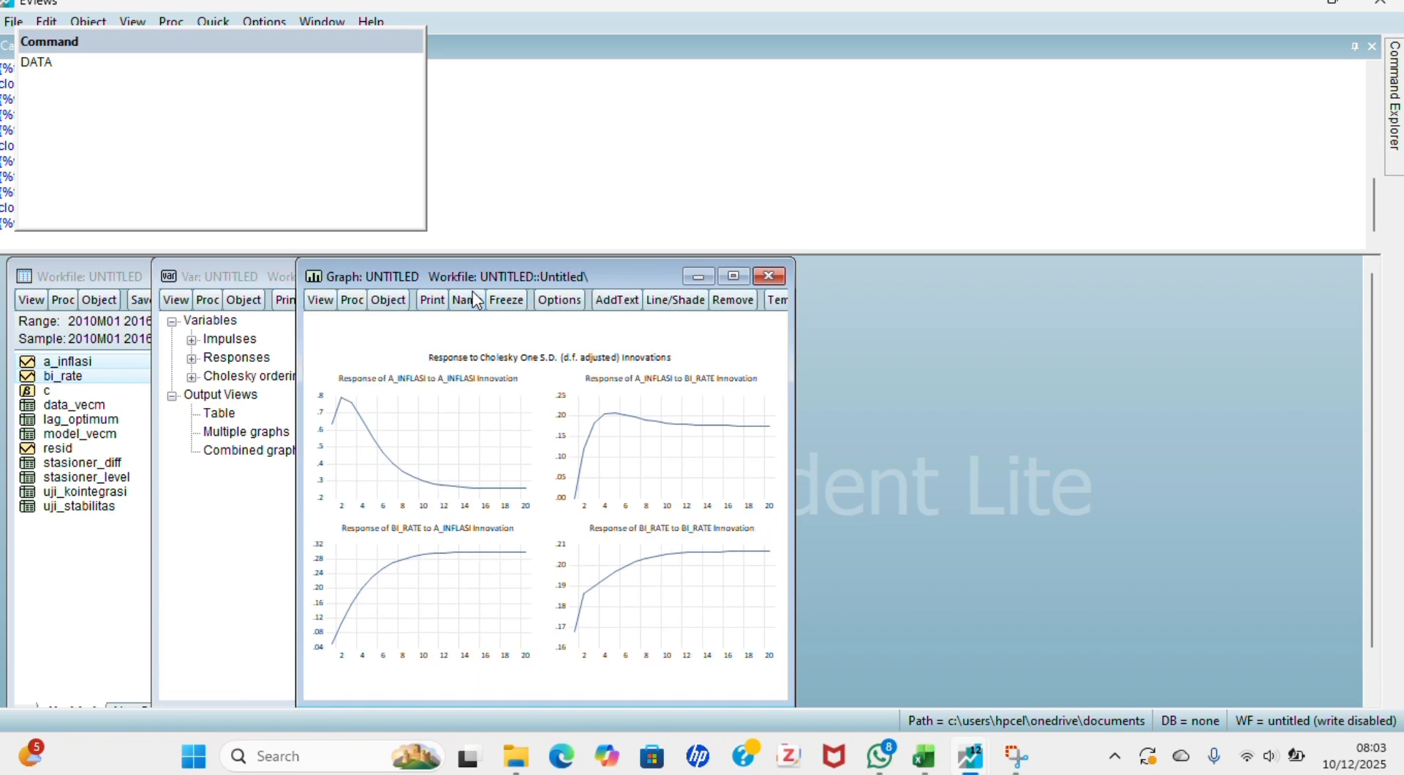
key("BackSpace")
type("IRF")
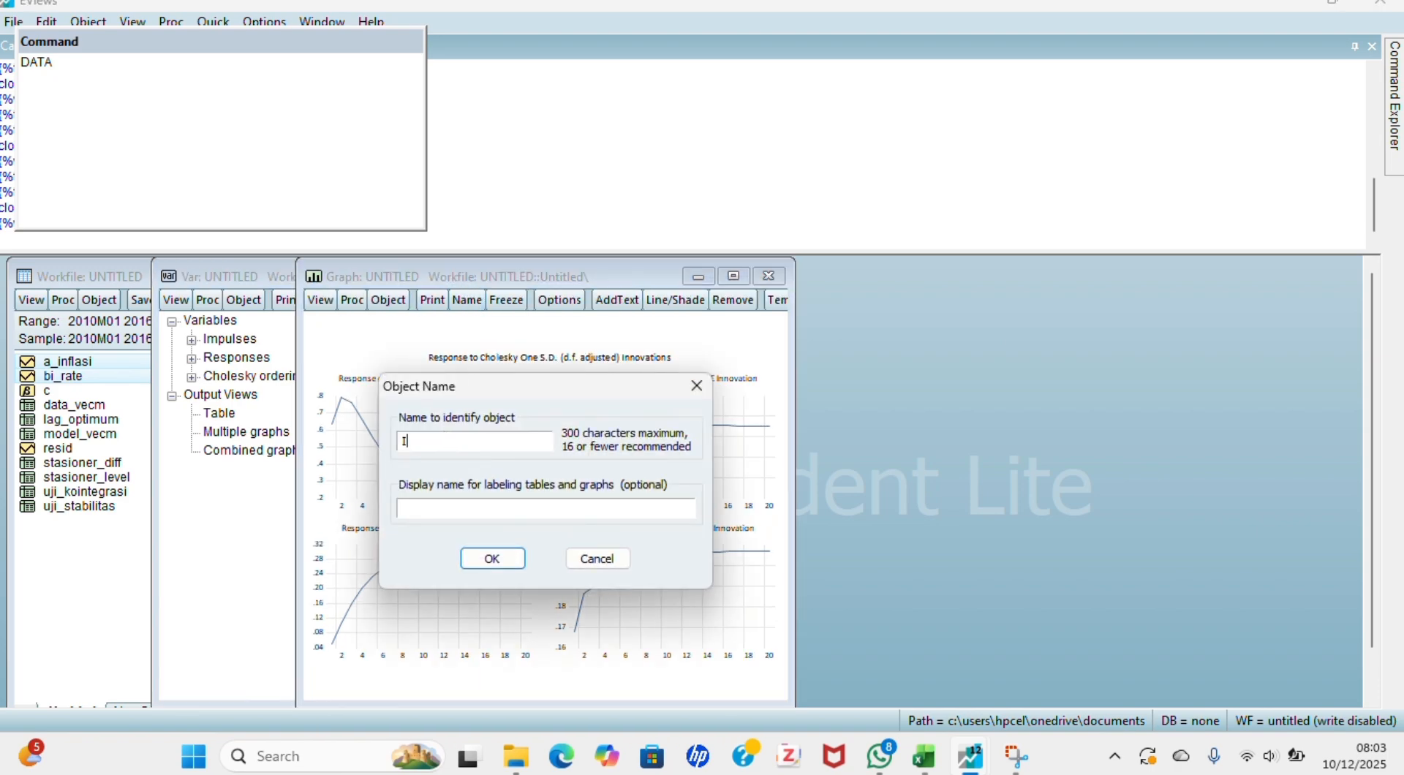
left_click(492, 561)
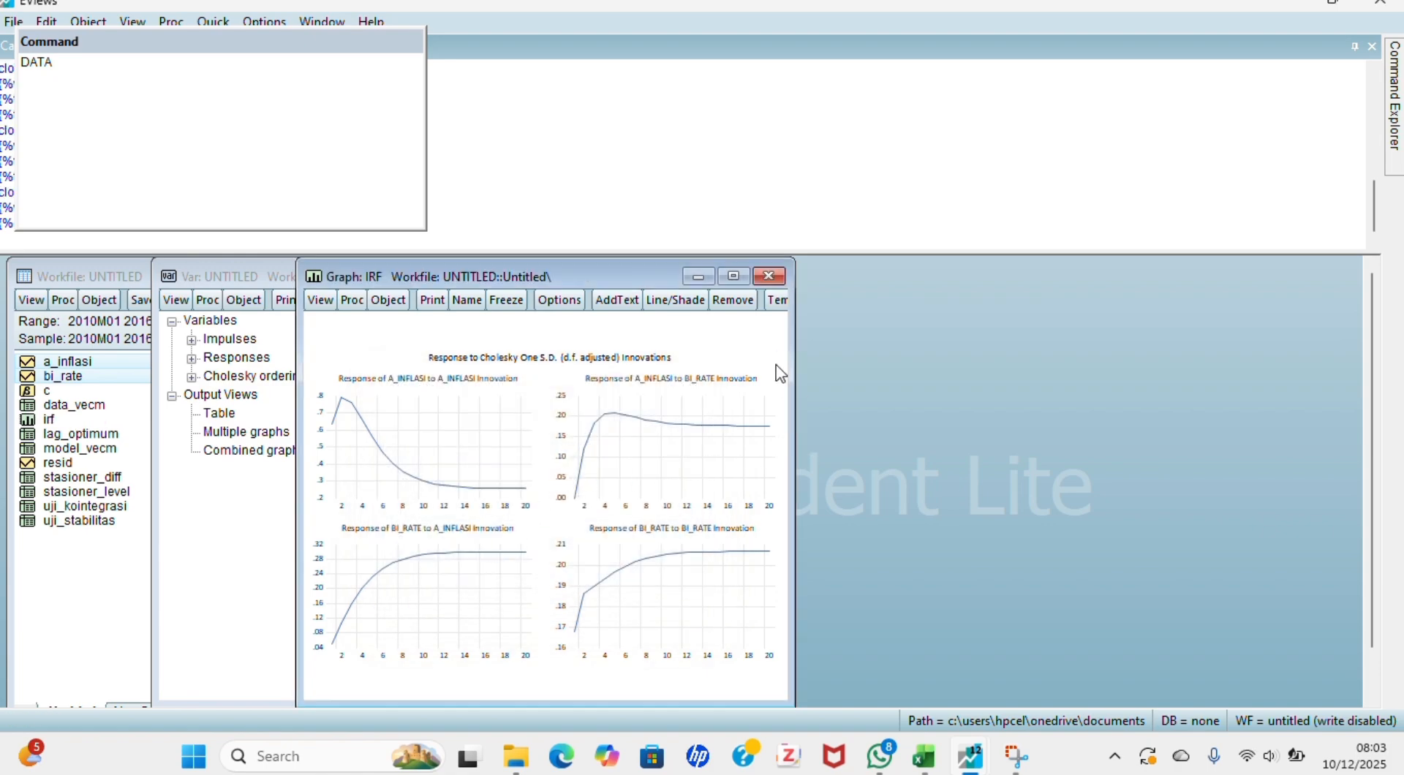
left_click(775, 280)
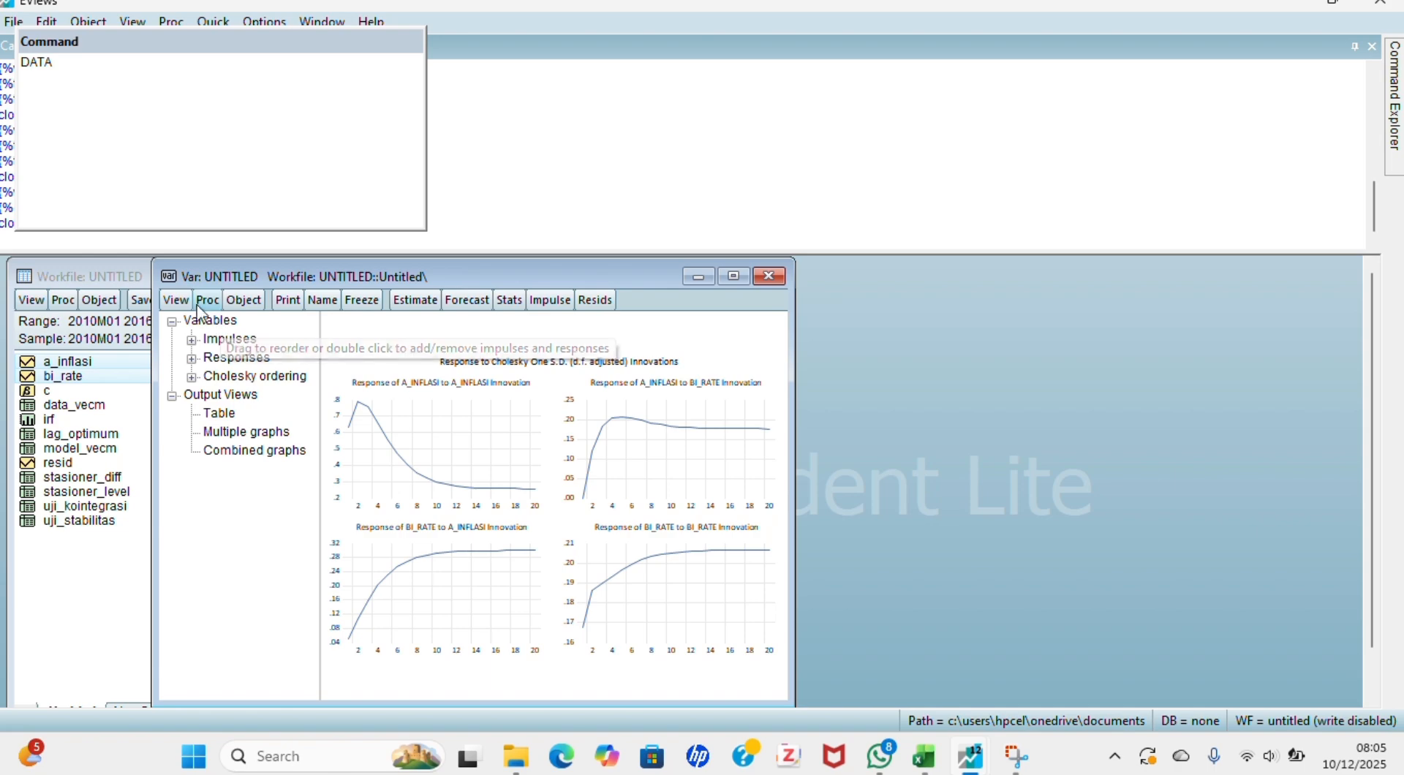
Run a Cholesky variance decomposition of a_inflasi and bi_rate over 20 periods and display both decompositions as a table.
left_click(175, 299)
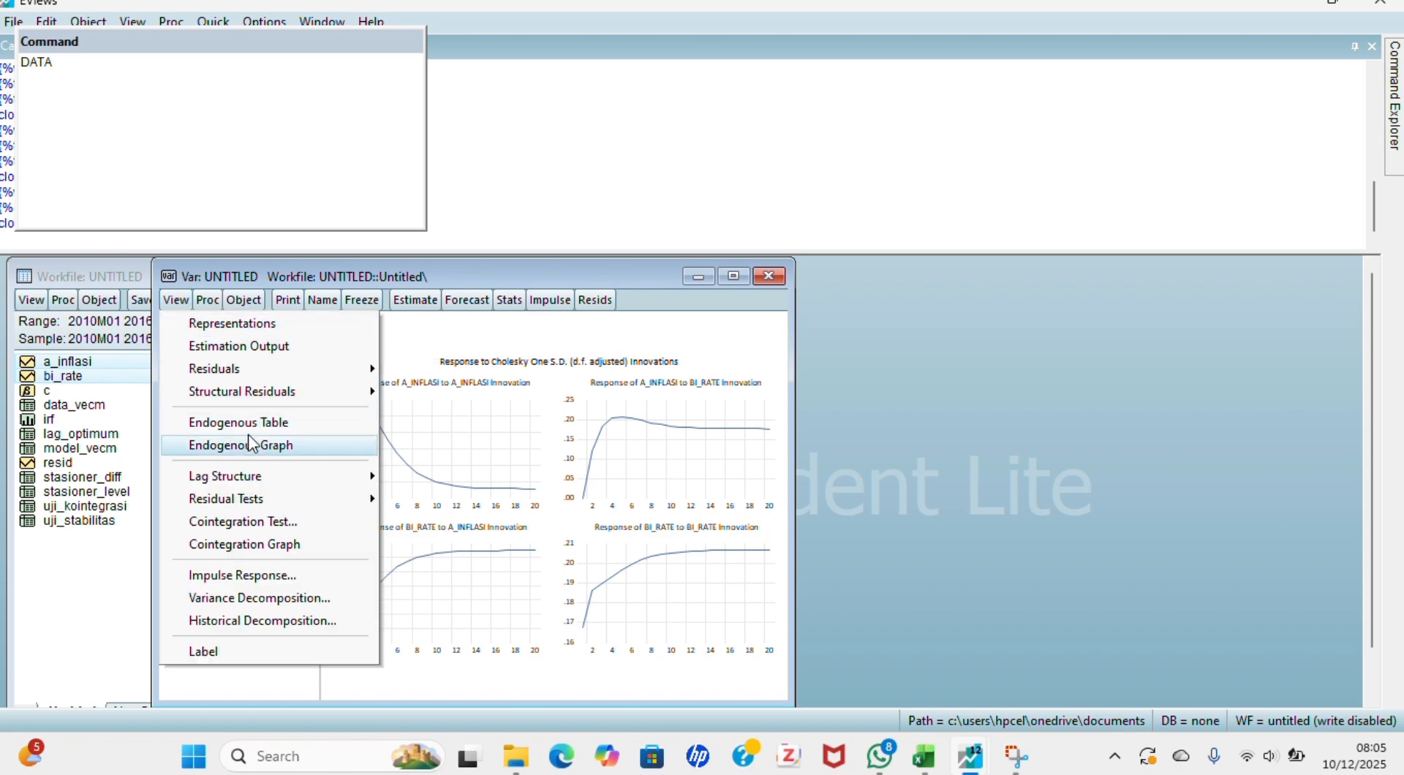
left_click(270, 599)
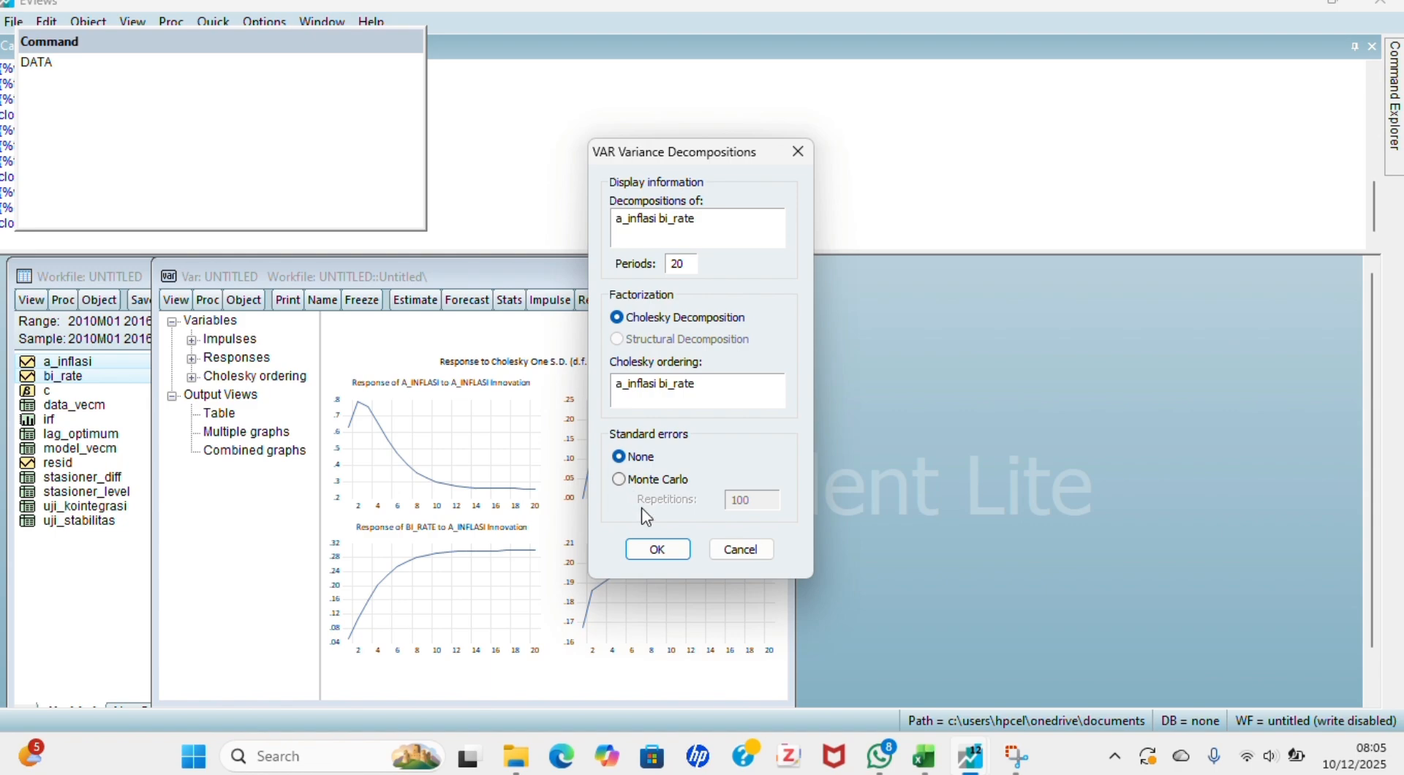
left_click(659, 556)
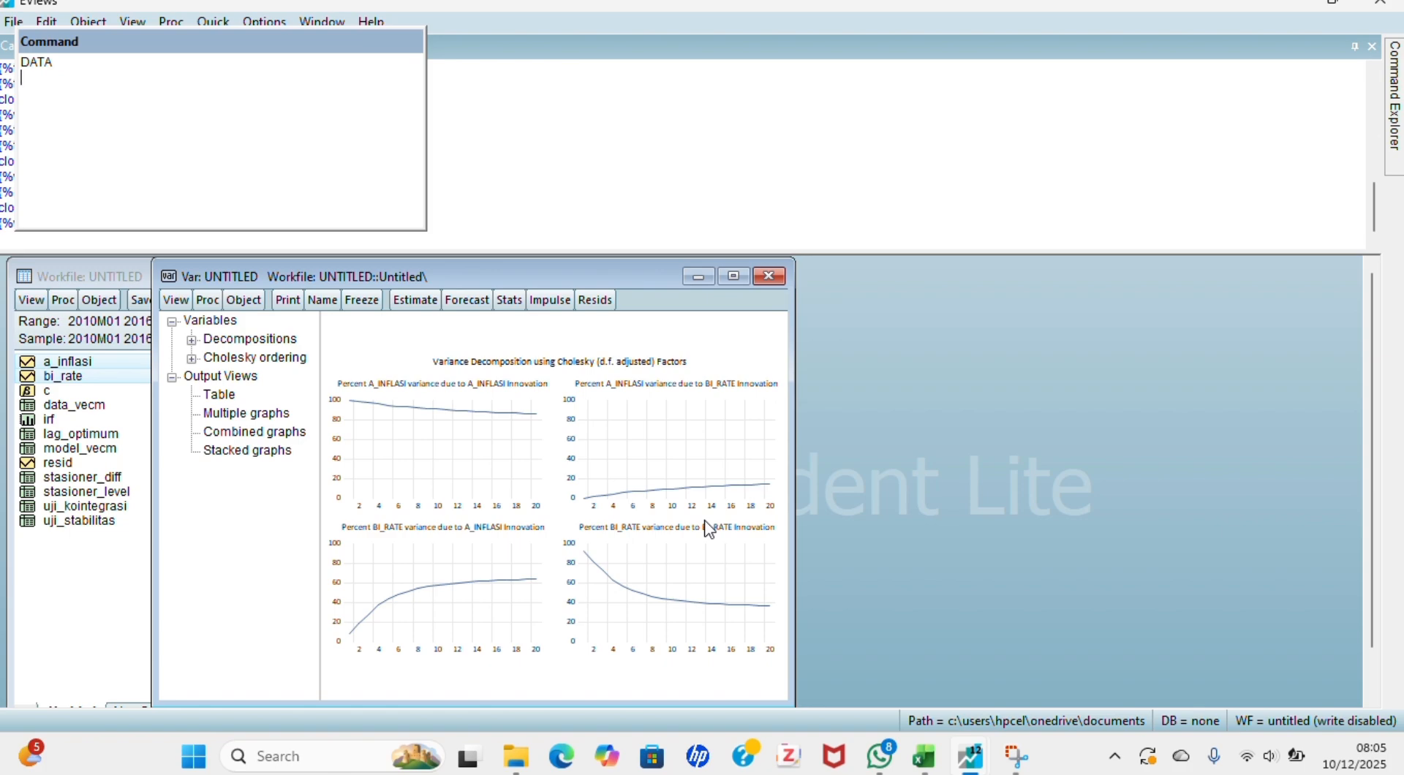
left_click(232, 397)
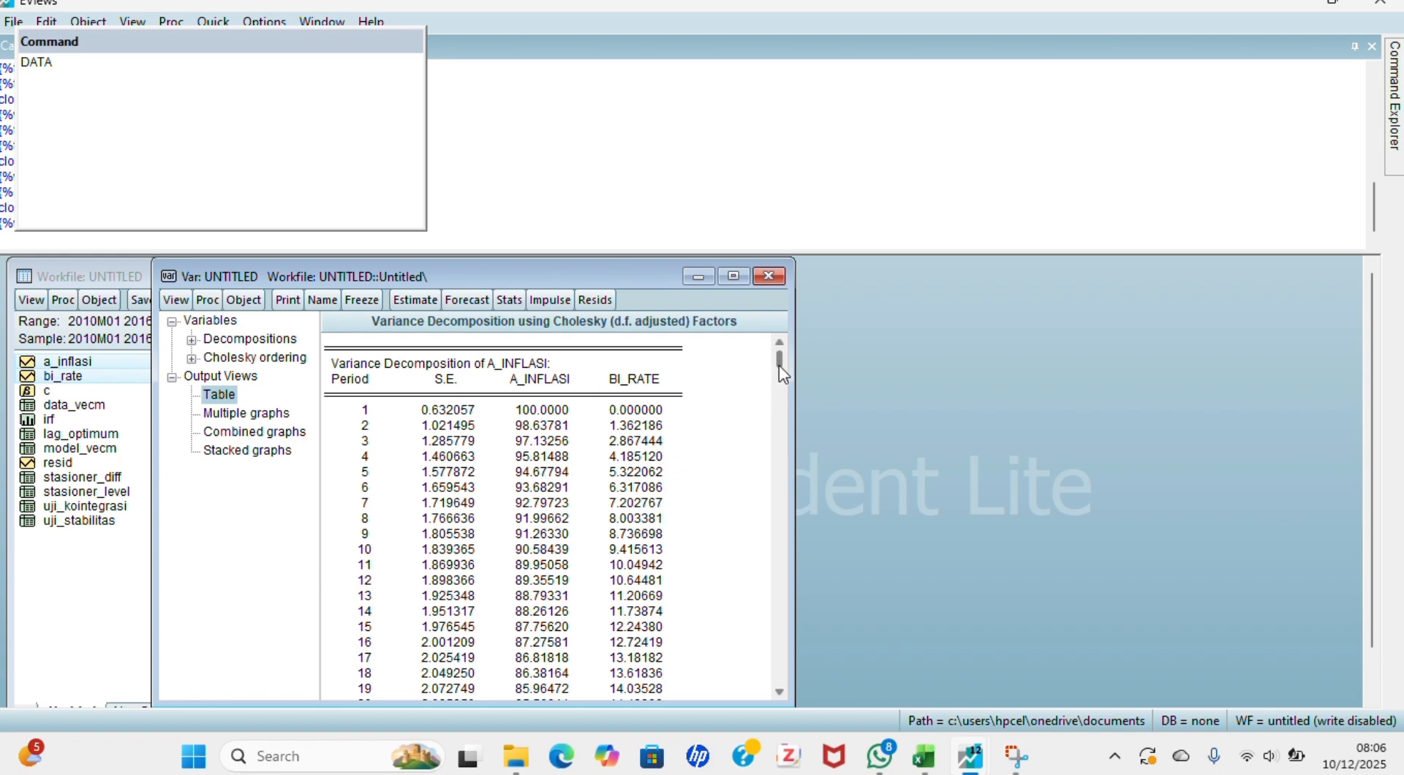
left_click_drag(779, 363, 782, 625)
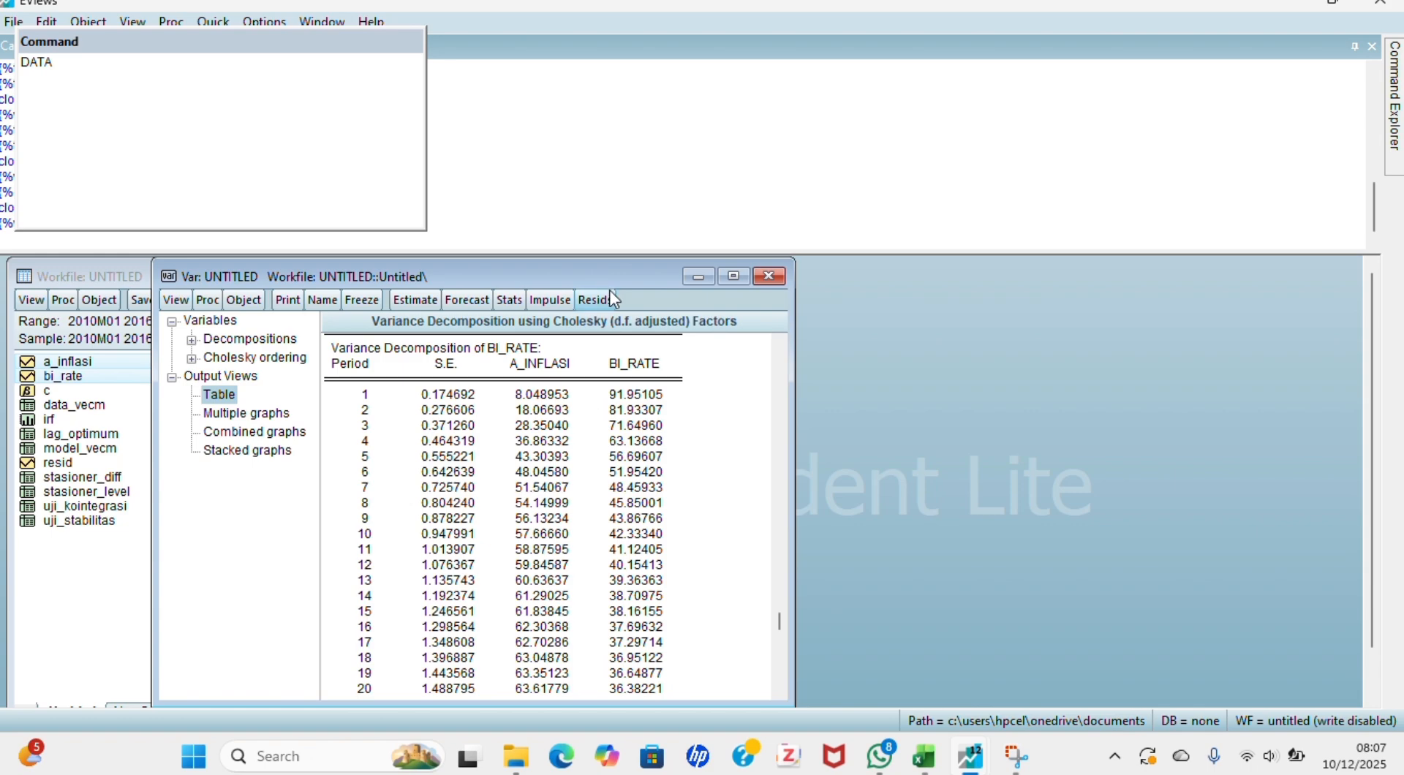
Close the untitled VAR object and delete it without naming or storing it.
left_click(768, 276)
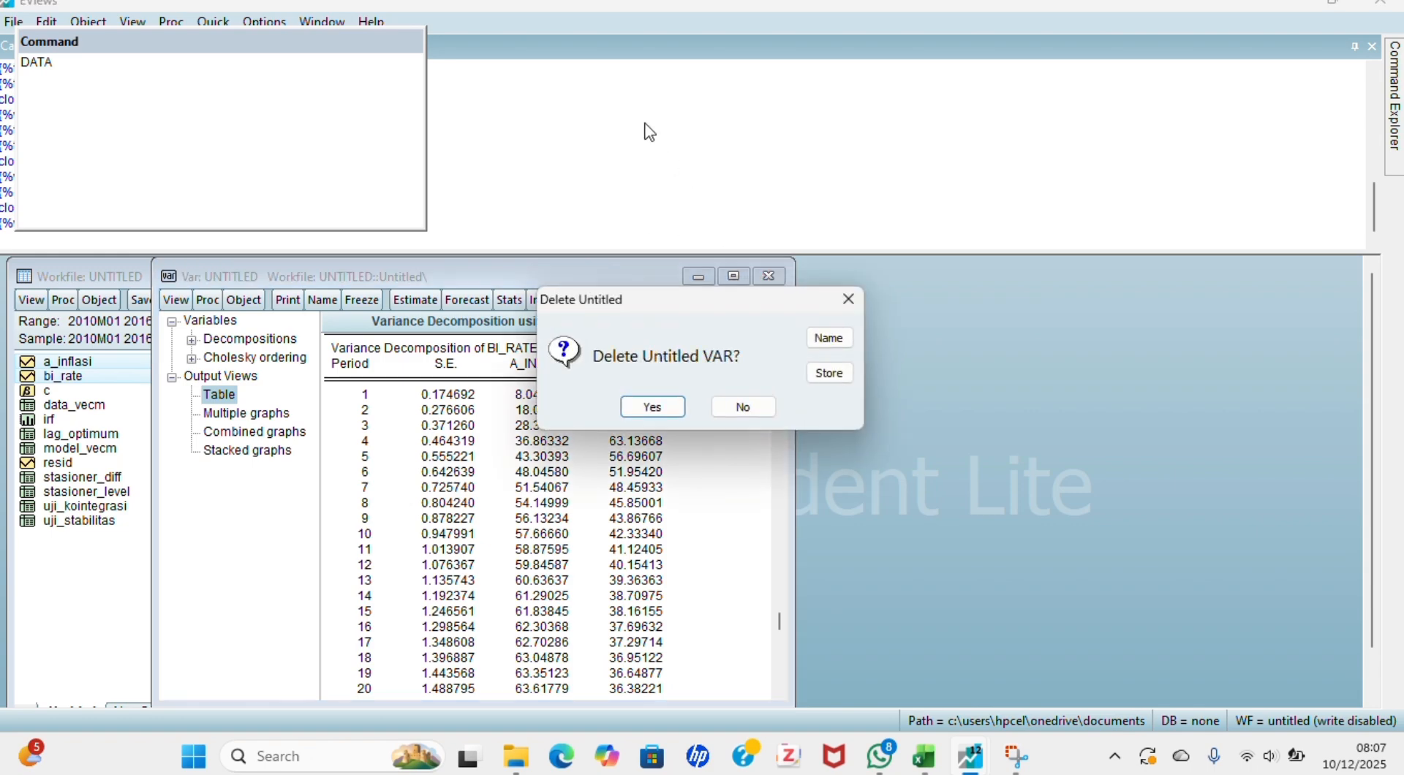
left_click(651, 410)
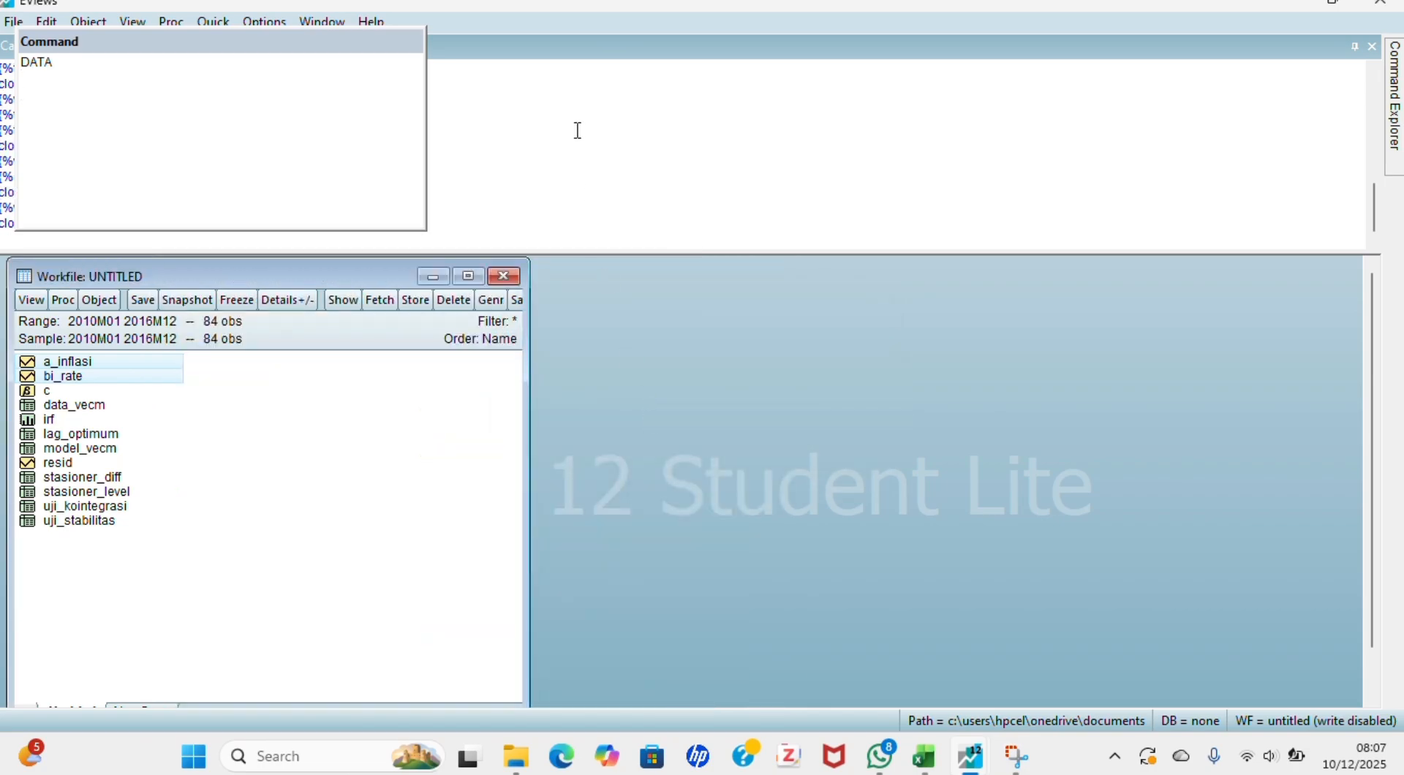